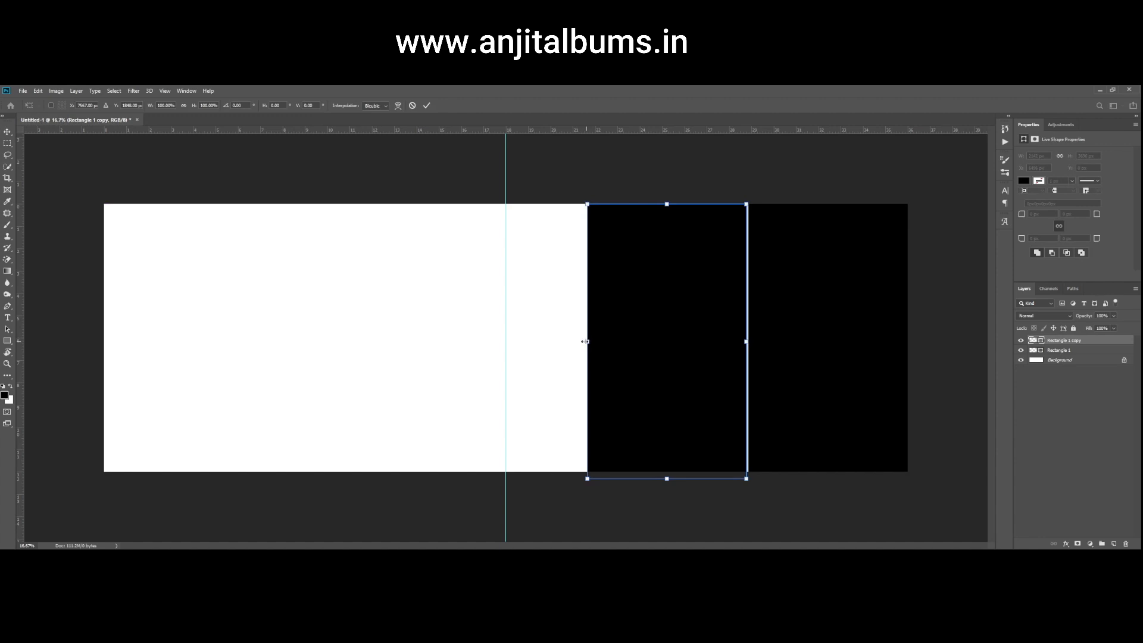
- Stretch the copied rectangle's inner edge to the centre guide and shorten it from the bottom to about 3238 × 2400 px
{"action": "left_click_drag", "start_coordinate": [585, 341], "coordinate": [505, 340]}
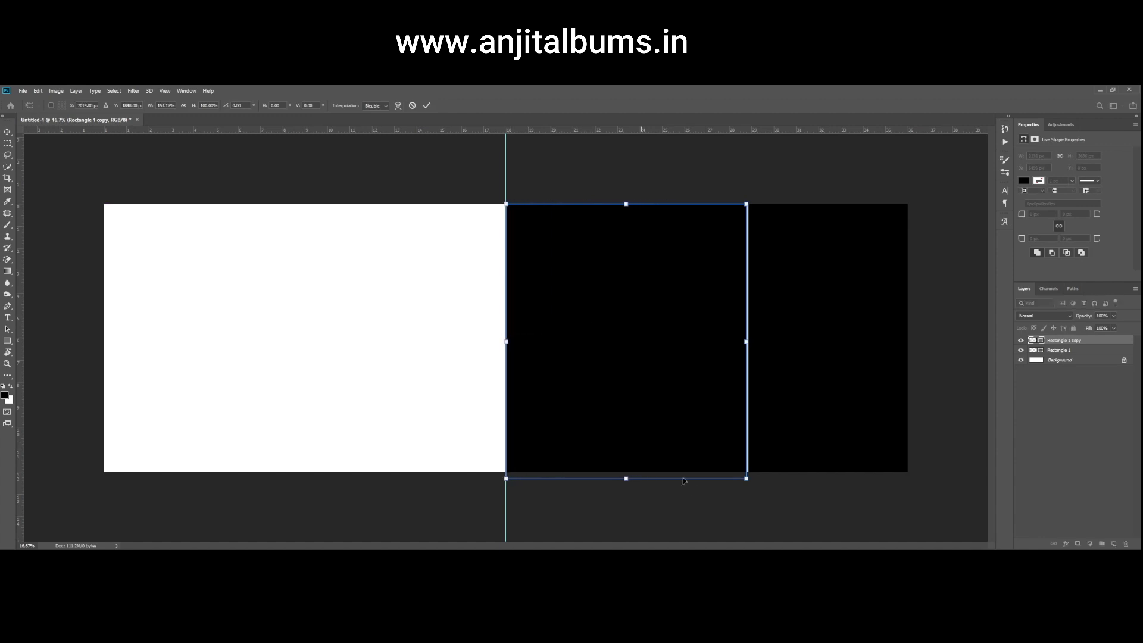
{"action": "left_click_drag", "start_coordinate": [626, 477], "coordinate": [649, 382]}
{"action": "key", "text": "Return"}
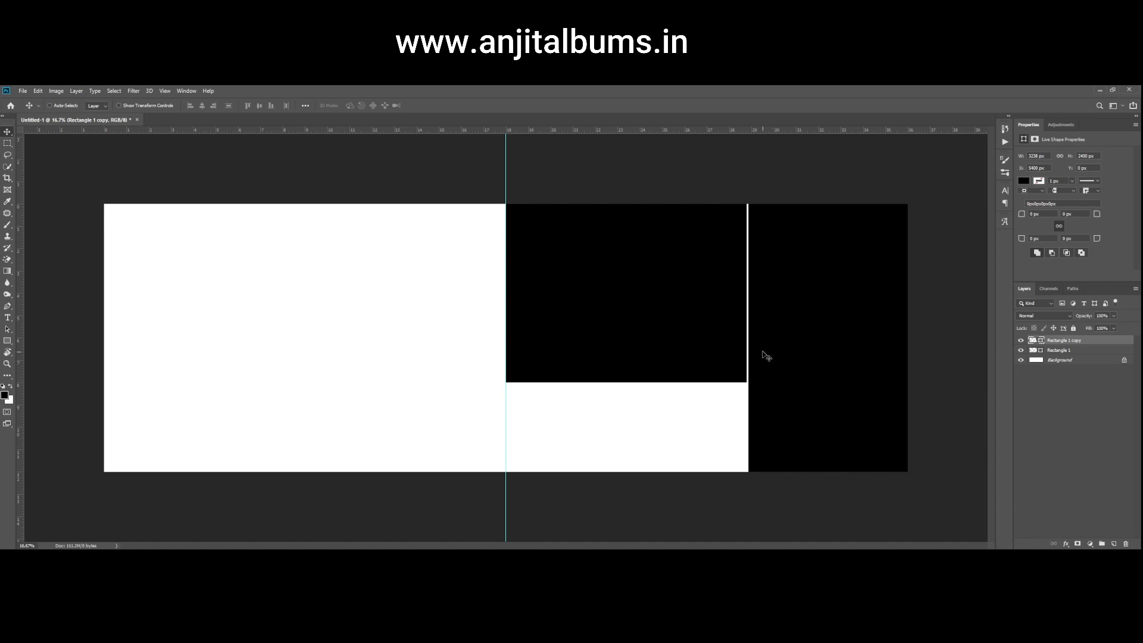
- Move the tall black rectangle rightward to an X position of about 8820 px
{"action": "right_click", "coordinate": [785, 348]}
{"action": "left_click", "coordinate": [794, 354]}
{"action": "left_click_drag", "start_coordinate": [795, 351], "coordinate": [808, 351]}
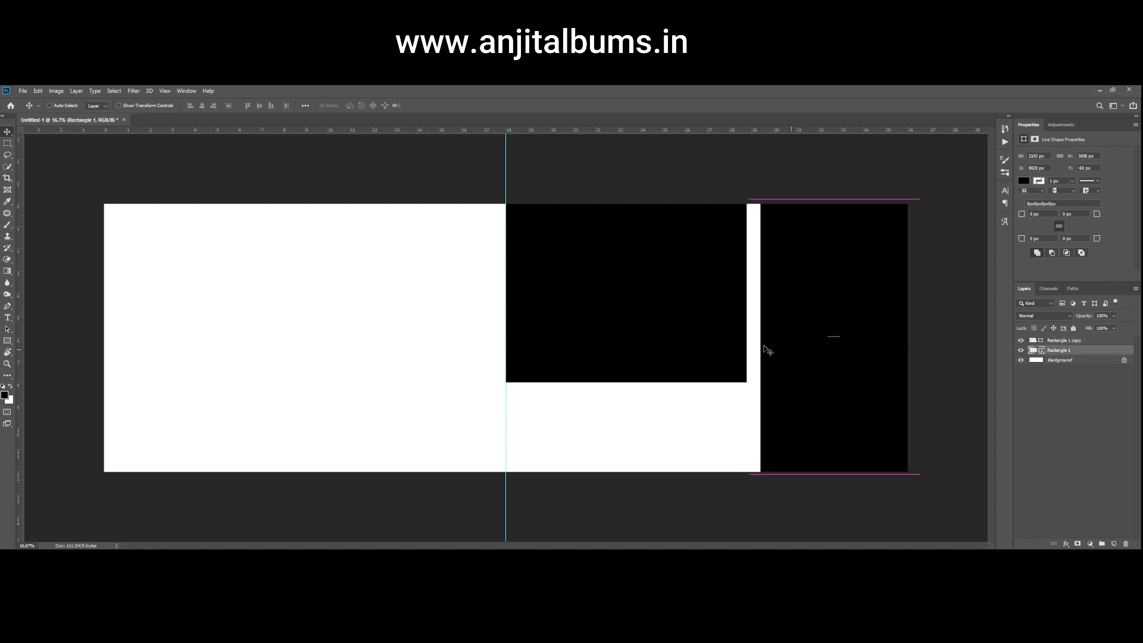
- Move the wide rectangle close to the tall one, leaving a thin gap, and stretch its left edge to the guide, about 3400 px wide
{"action": "right_click", "coordinate": [683, 329]}
{"action": "left_click", "coordinate": [694, 335]}
{"action": "mouse_move", "coordinate": [692, 335]}
{"action": "left_mouse_down"}
{"action": "mouse_move", "coordinate": [715, 327]}
{"action": "mouse_move", "coordinate": [702, 338]}
{"action": "left_mouse_up"}
{"action": "key", "text": "shift+Left"}
{"action": "key", "text": "shift+Left"}
{"action": "key", "text": "ctrl+t"}
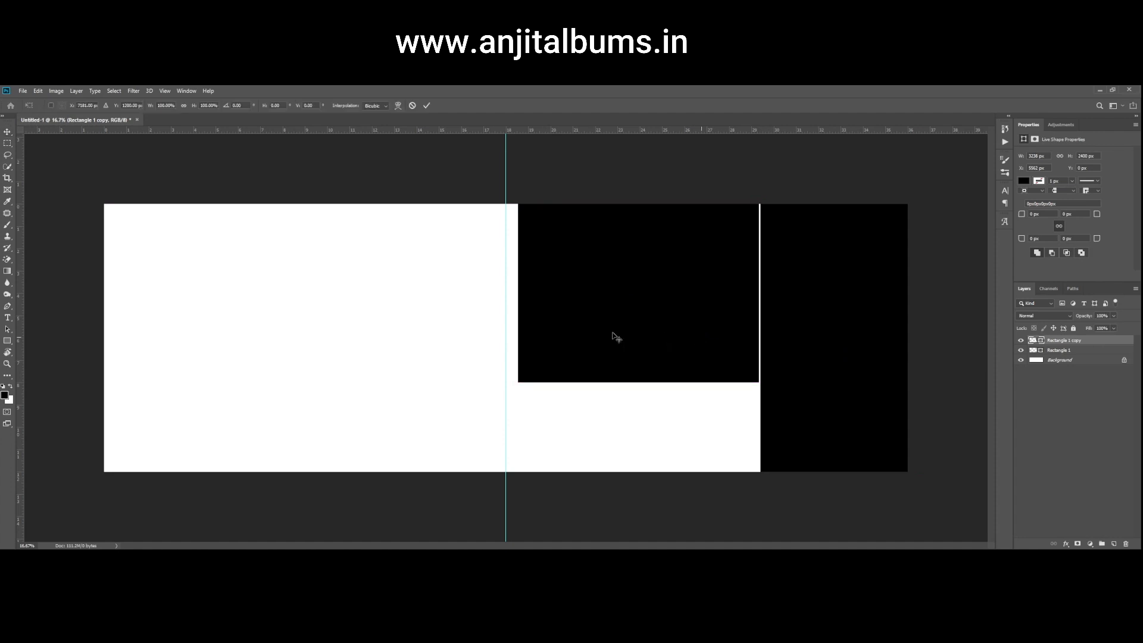
{"action": "left_click_drag", "start_coordinate": [518, 293], "coordinate": [508, 293]}
{"action": "key", "text": "Return"}
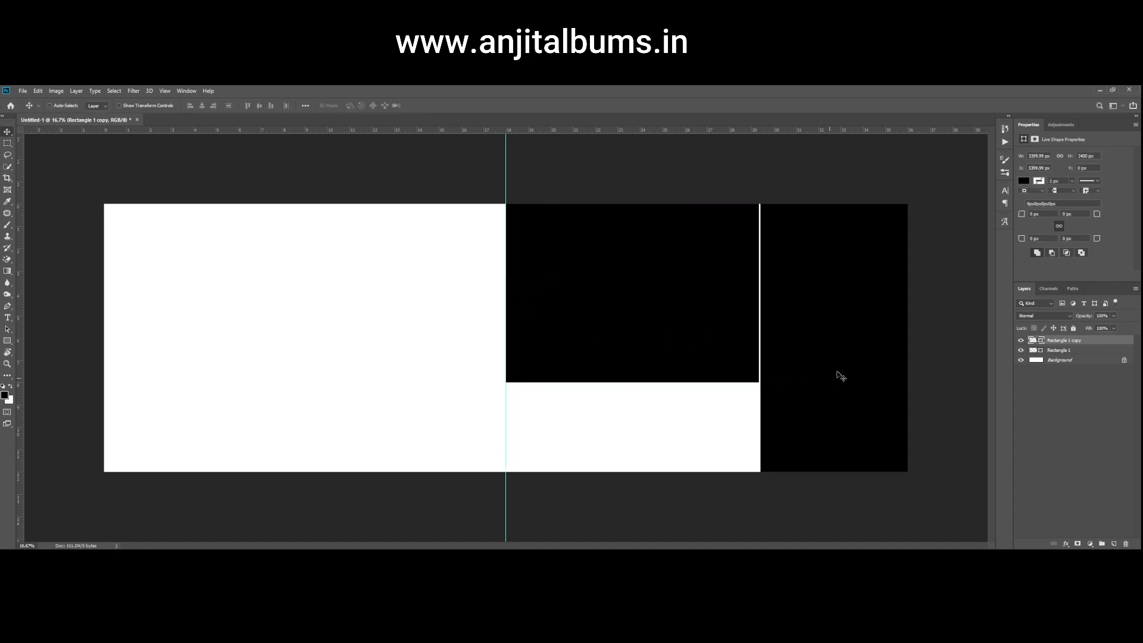
- Place DSC05272.jpg from the 011 Couple photos, clip it to the tall rectangle and position it to fill that frame
{"action": "right_click", "coordinate": [839, 368]}
{"action": "left_click", "coordinate": [849, 372]}
{"action": "left_click", "coordinate": [355, 555]}
{"action": "left_click_drag", "start_coordinate": [336, 417], "coordinate": [640, 331]}
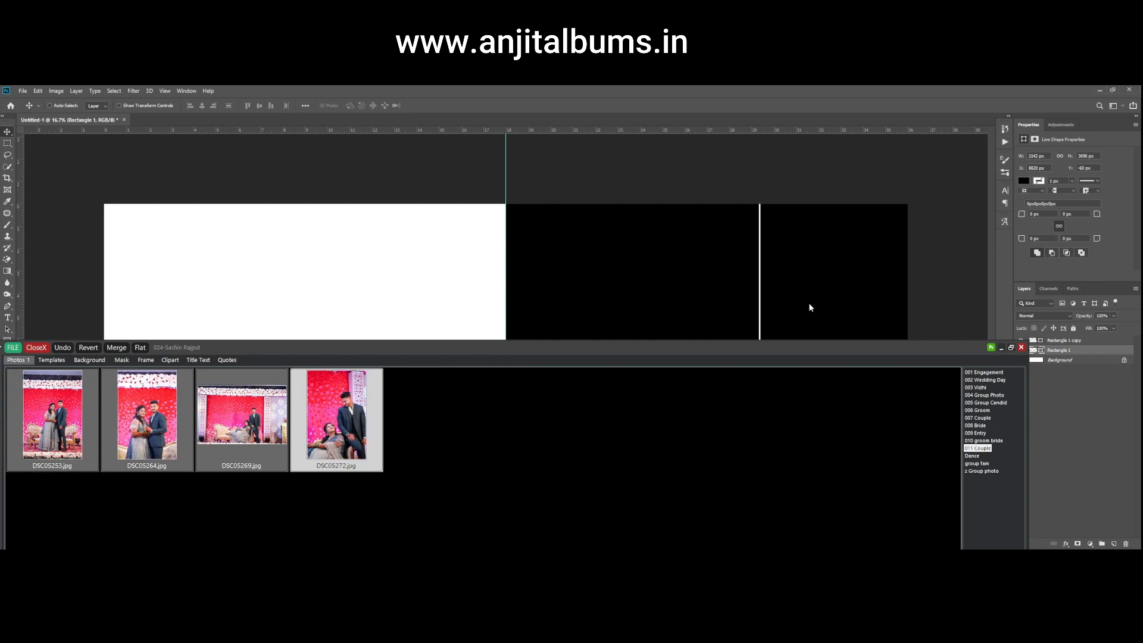
{"action": "key", "text": "Return"}
{"action": "key", "text": "ctrl+alt+g"}
{"action": "left_click_drag", "start_coordinate": [550, 433], "coordinate": [812, 430]}
- Fill the wide rectangle with DSC05269.jpg from the 011 Couple photos
{"action": "left_click", "coordinate": [566, 301], "text": "ctrl"}
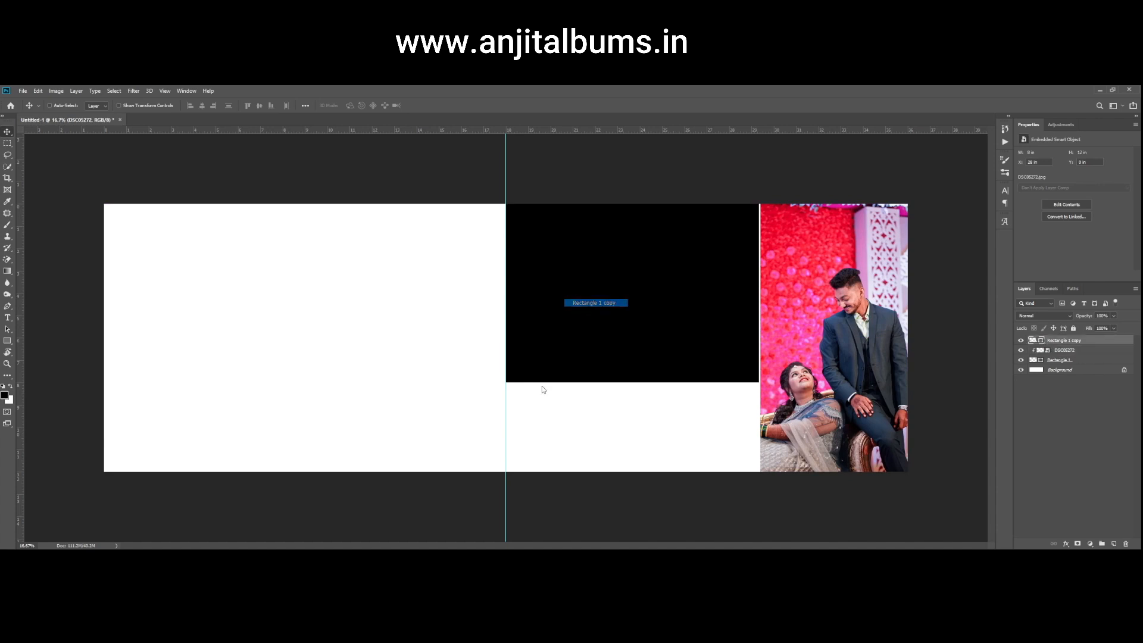
{"action": "left_click", "coordinate": [351, 548]}
{"action": "left_click", "coordinate": [254, 412]}
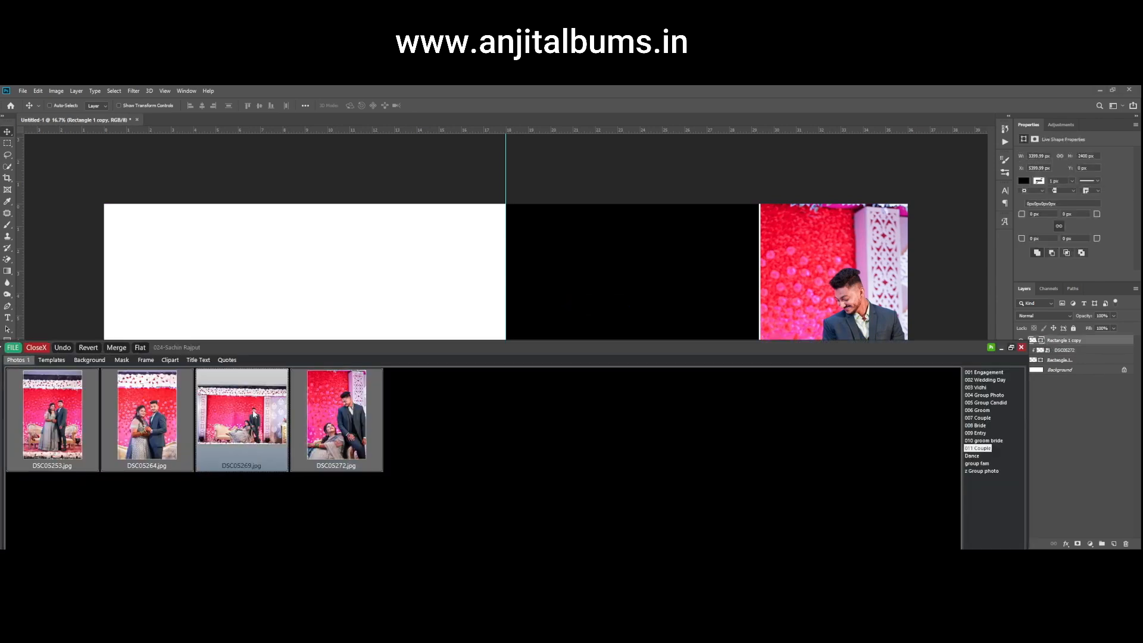
{"action": "left_click_drag", "start_coordinate": [254, 412], "coordinate": [488, 331]}
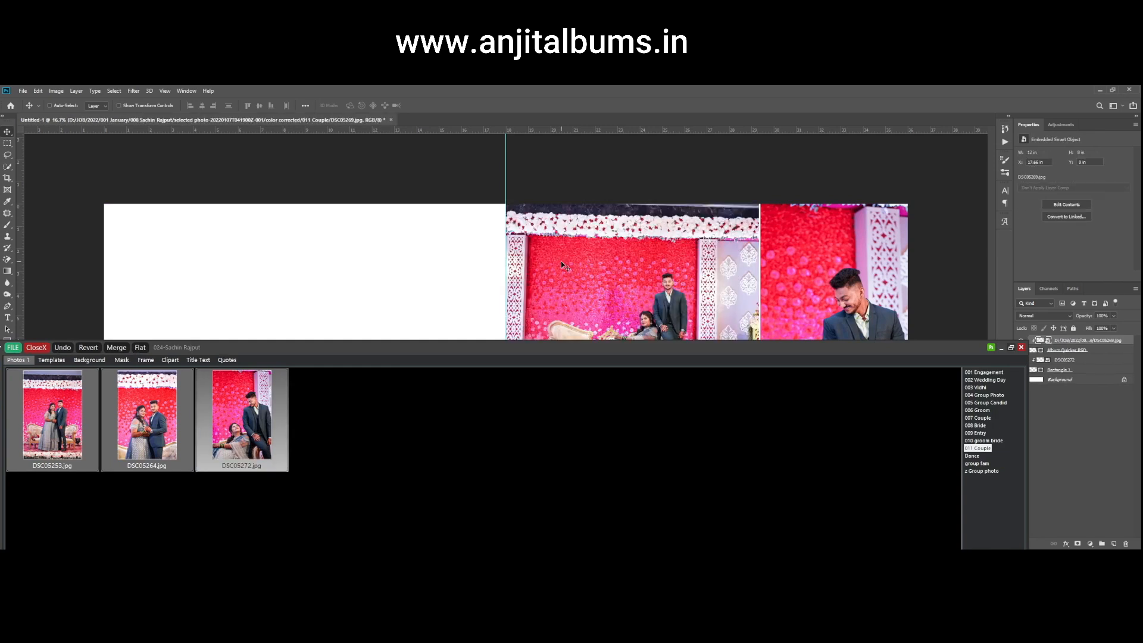
- Mark DSC05272.jpg as used in the photo browser and minimize the browser
{"action": "right_click", "coordinate": [244, 423]}
{"action": "mouse_move", "coordinate": [286, 467]}
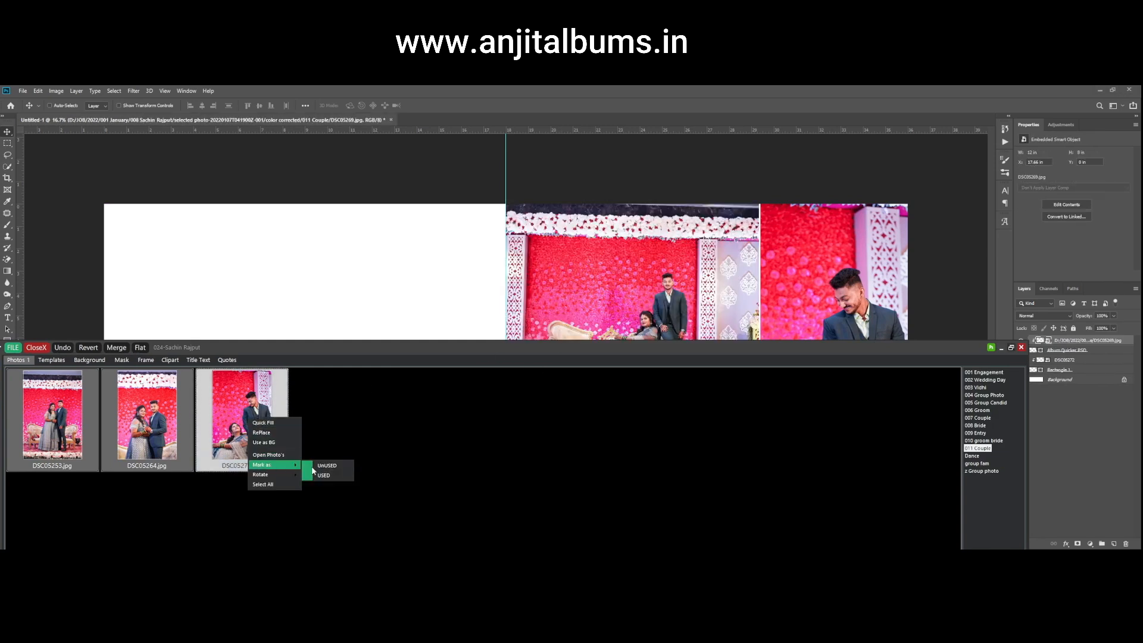
{"action": "left_click", "coordinate": [337, 480]}
{"action": "left_click", "coordinate": [1003, 349]}
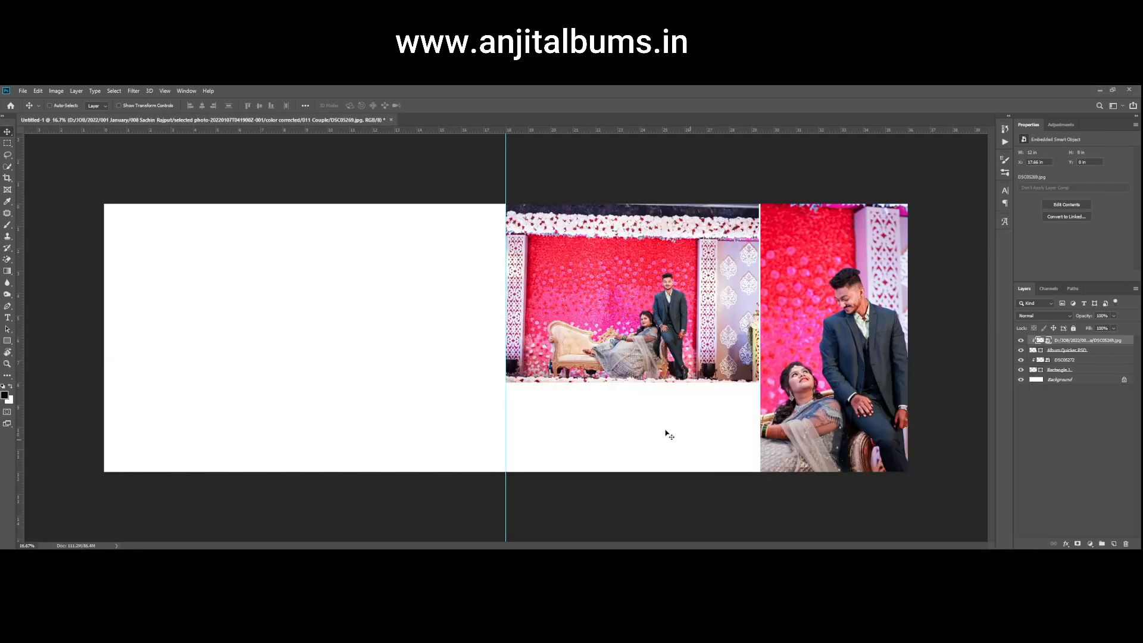
- Scale the sofa photo to about 70.82%, rotate it about -1.9° and reposition it to centre the couple's backdrop in its frame
{"action": "right_click", "coordinate": [634, 341]}
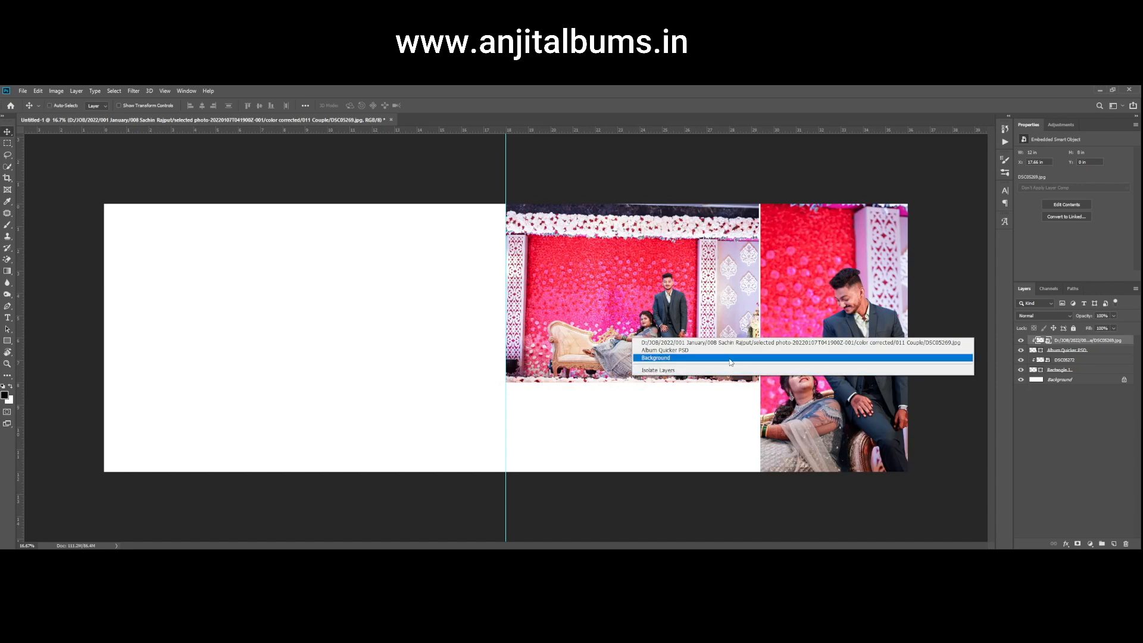
{"action": "left_click", "coordinate": [679, 343]}
{"action": "key", "text": "ctrl+t"}
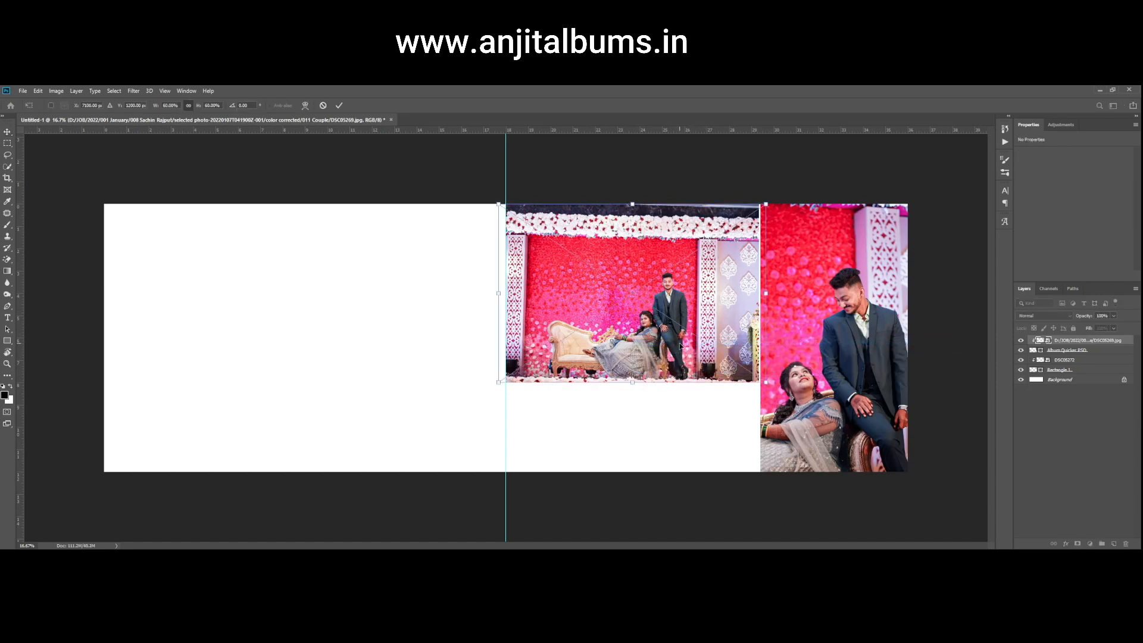
{"action": "left_click_drag", "start_coordinate": [766, 205], "coordinate": [783, 196]}
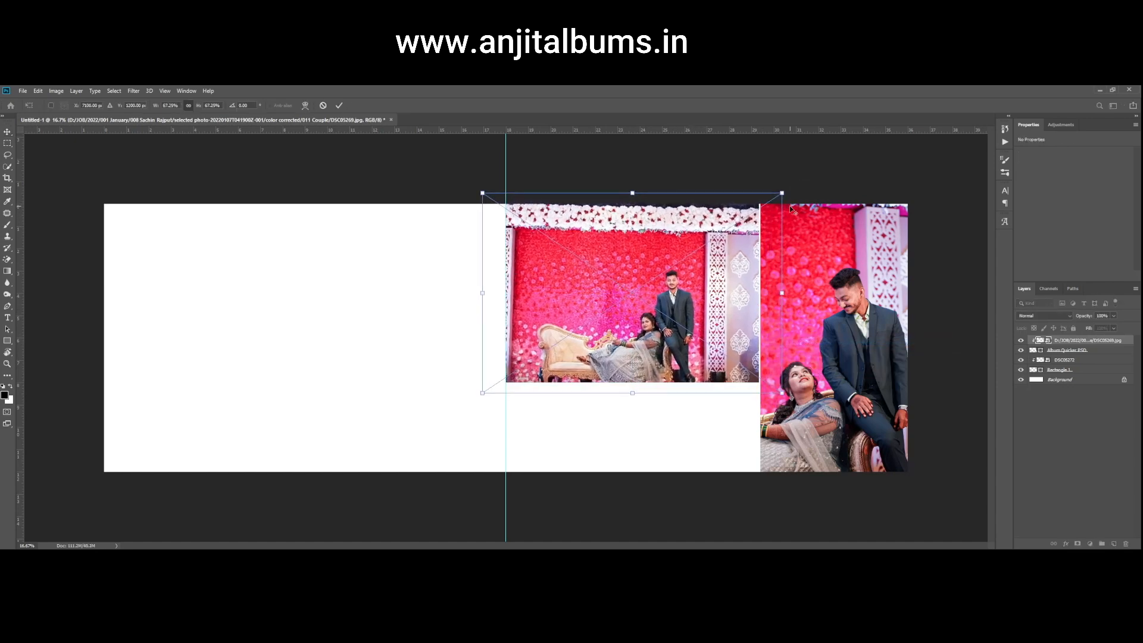
{"action": "left_click_drag", "start_coordinate": [737, 278], "coordinate": [761, 268]}
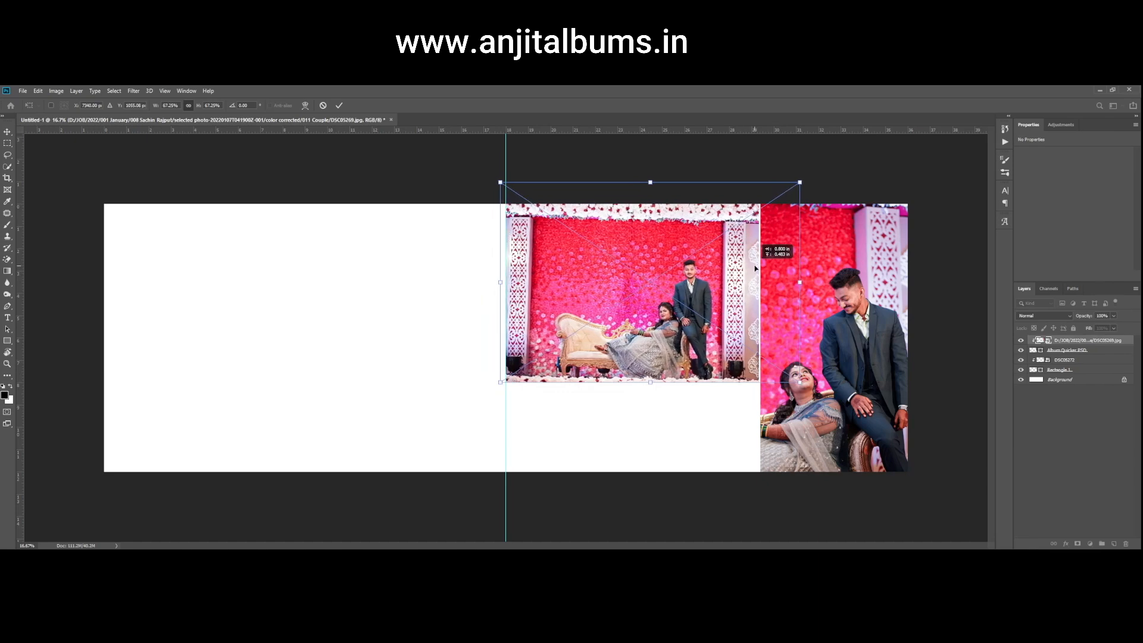
{"action": "left_click_drag", "start_coordinate": [655, 399], "coordinate": [655, 399]}
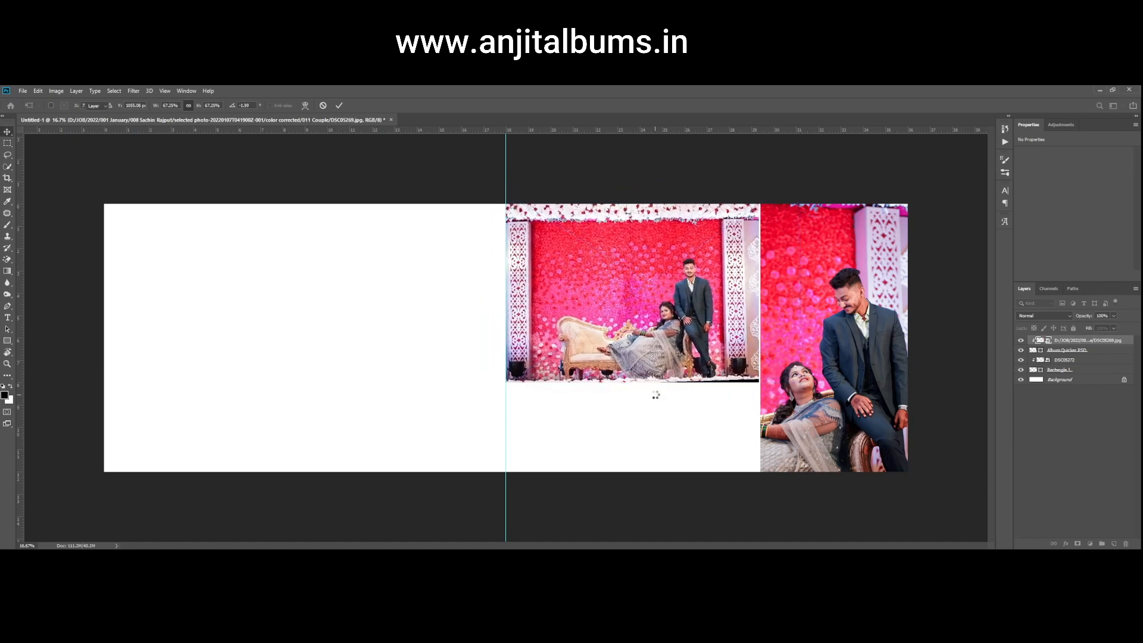
{"action": "left_click_drag", "start_coordinate": [796, 177], "coordinate": [805, 172]}
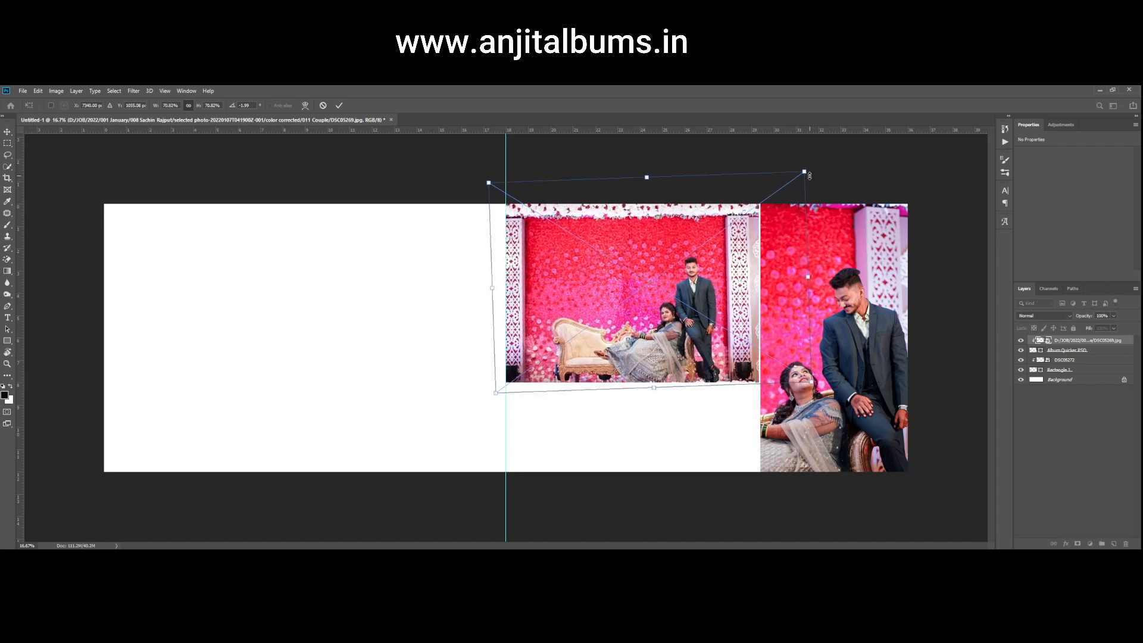
{"action": "key", "text": "Return"}
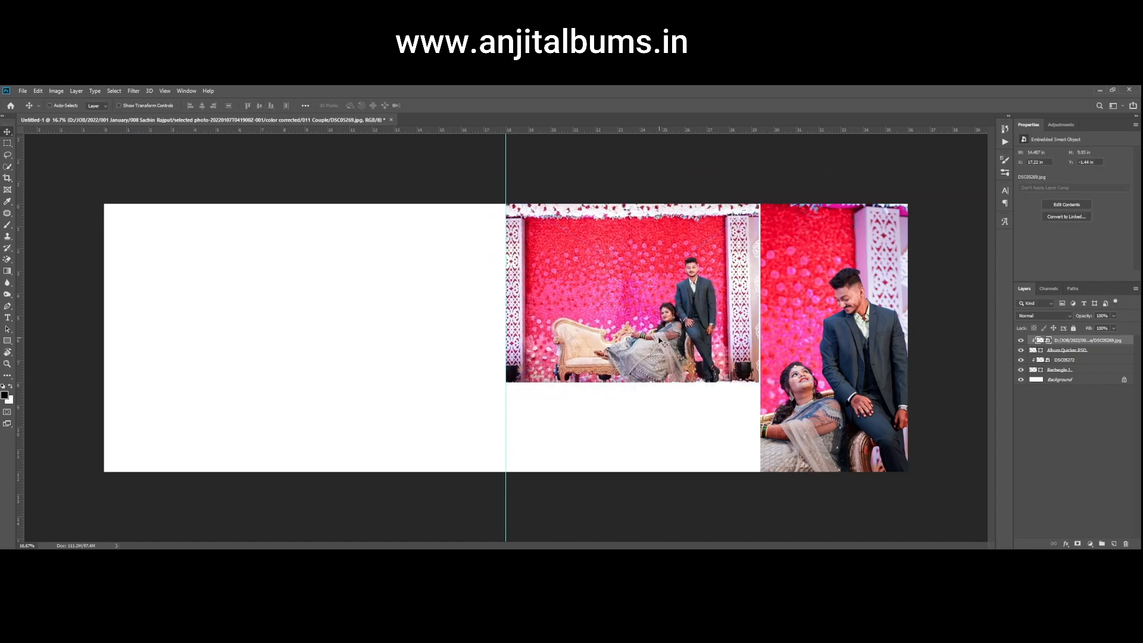
{"action": "left_click_drag", "start_coordinate": [659, 340], "coordinate": [659, 341]}
- Add a new layer and draw a thin black horizontal bar, about 980 × 21 px, in the white space below the sofa photo
{"action": "key", "text": "ctrl+h"}
{"action": "key", "text": "ctrl+h"}
{"action": "scroll", "coordinate": [683, 453], "scroll_direction": "up", "scroll_amount": 1}
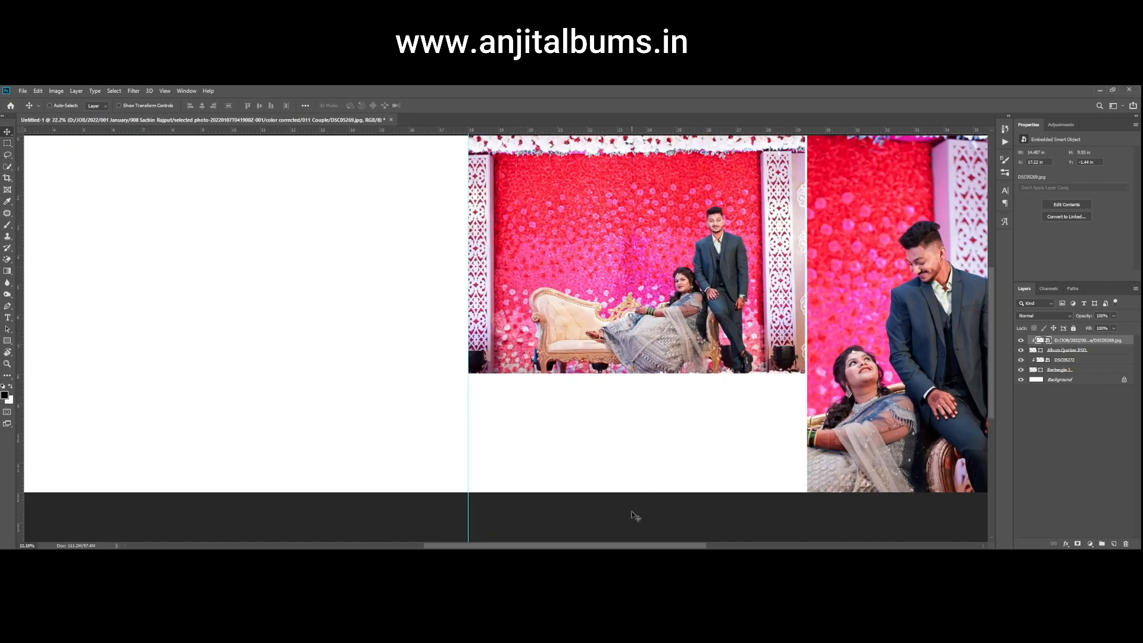
{"action": "scroll", "coordinate": [636, 547], "scroll_direction": "right", "scroll_amount": 1}
{"action": "scroll", "coordinate": [581, 492], "scroll_direction": "up", "scroll_amount": 1}
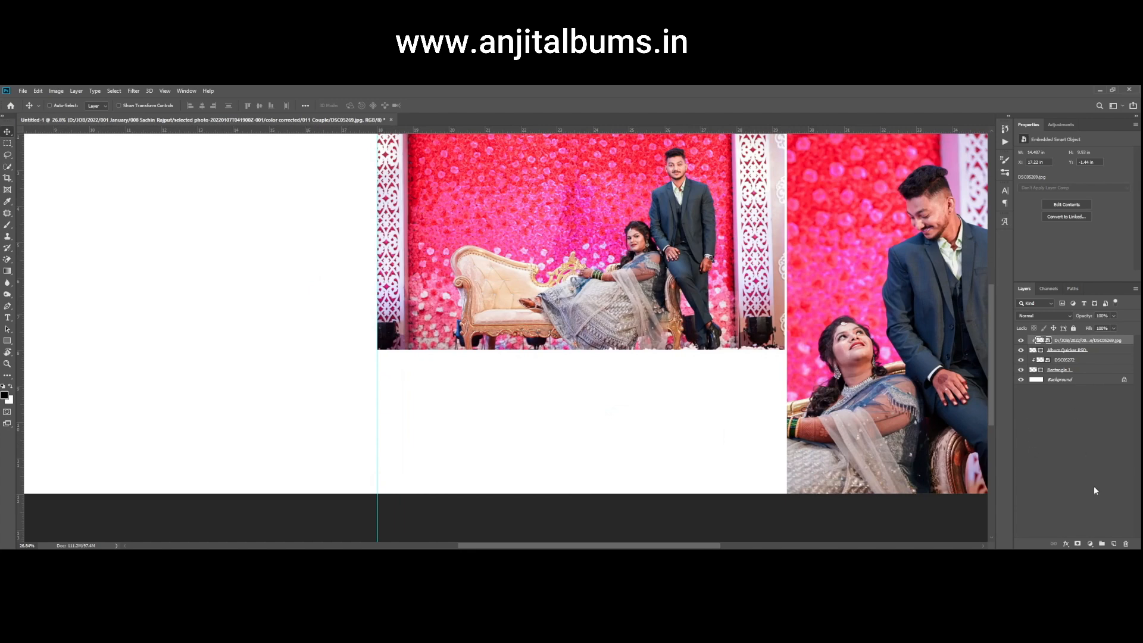
{"action": "left_click", "coordinate": [1113, 542]}
{"action": "scroll", "coordinate": [717, 458], "scroll_direction": "down", "scroll_amount": 1}
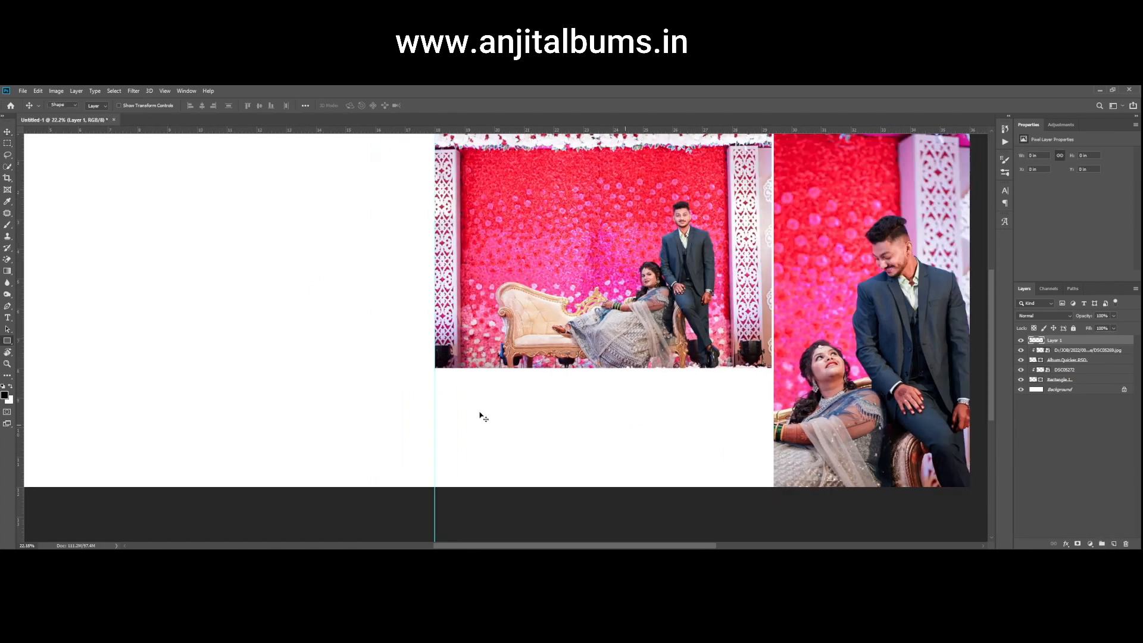
{"action": "key", "text": "u"}
{"action": "scroll", "coordinate": [482, 417], "scroll_direction": "up", "scroll_amount": 1}
{"action": "left_click_drag", "start_coordinate": [457, 395], "coordinate": [583, 430]}
{"action": "left_click", "coordinate": [6, 134]}
{"action": "scroll", "coordinate": [411, 400], "scroll_direction": "up", "scroll_amount": 1}
{"action": "scroll", "coordinate": [538, 413], "scroll_direction": "down", "scroll_amount": 2}
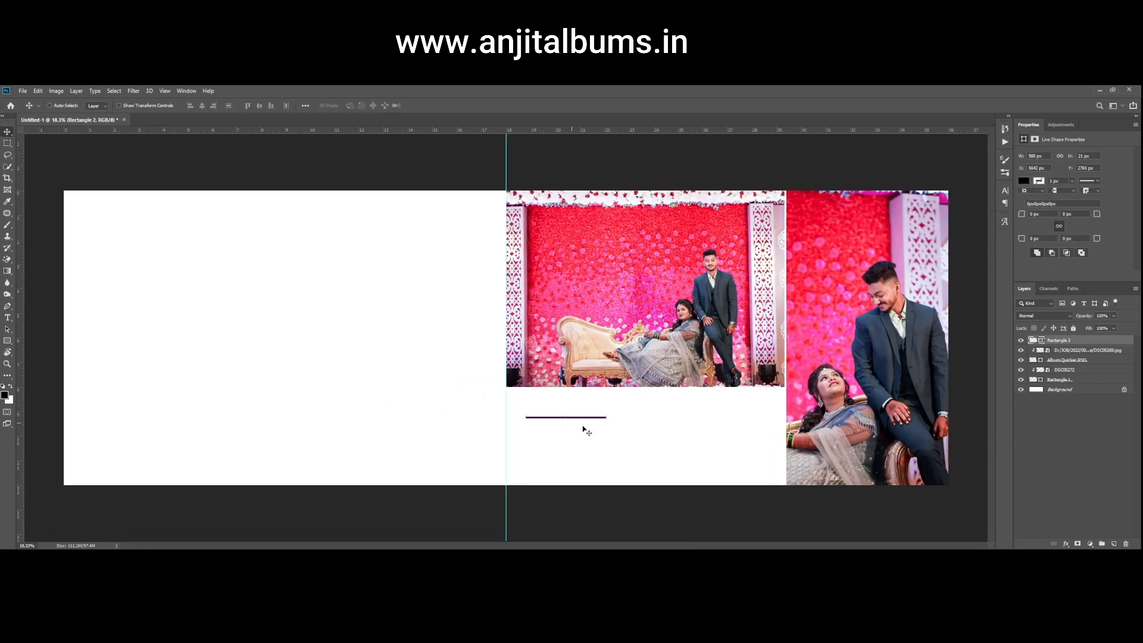
- Switch to the web browser and copy the quote "Being someone's first love may be great, but to be their last is beyond perfect"
{"action": "left_click", "coordinate": [354, 557]}
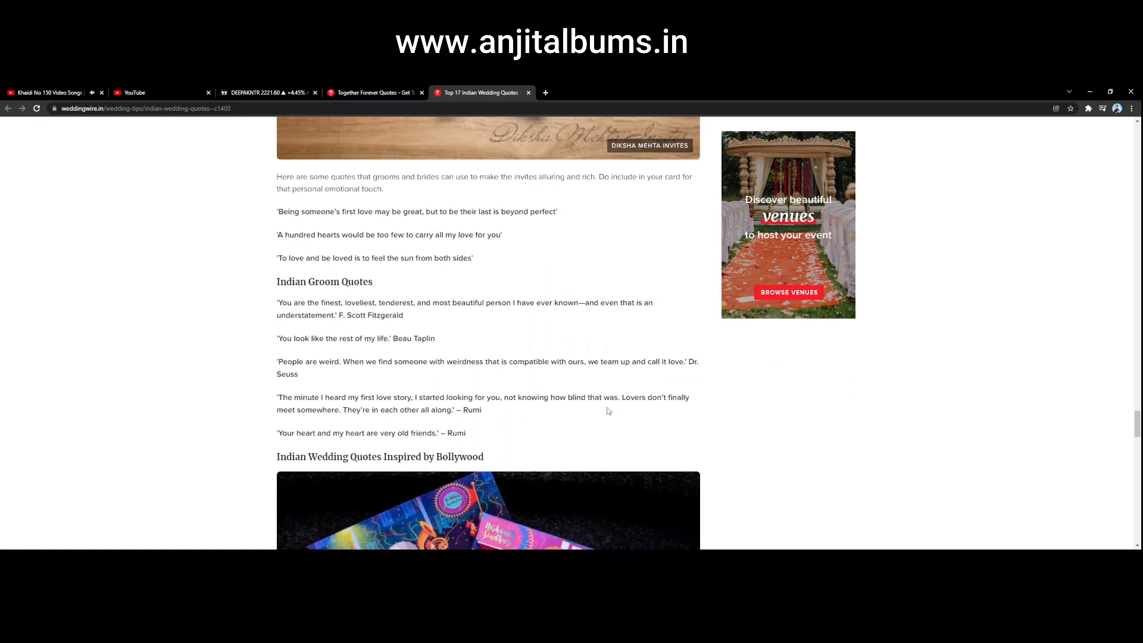
{"action": "scroll", "coordinate": [599, 410], "scroll_direction": "up", "scroll_amount": 2}
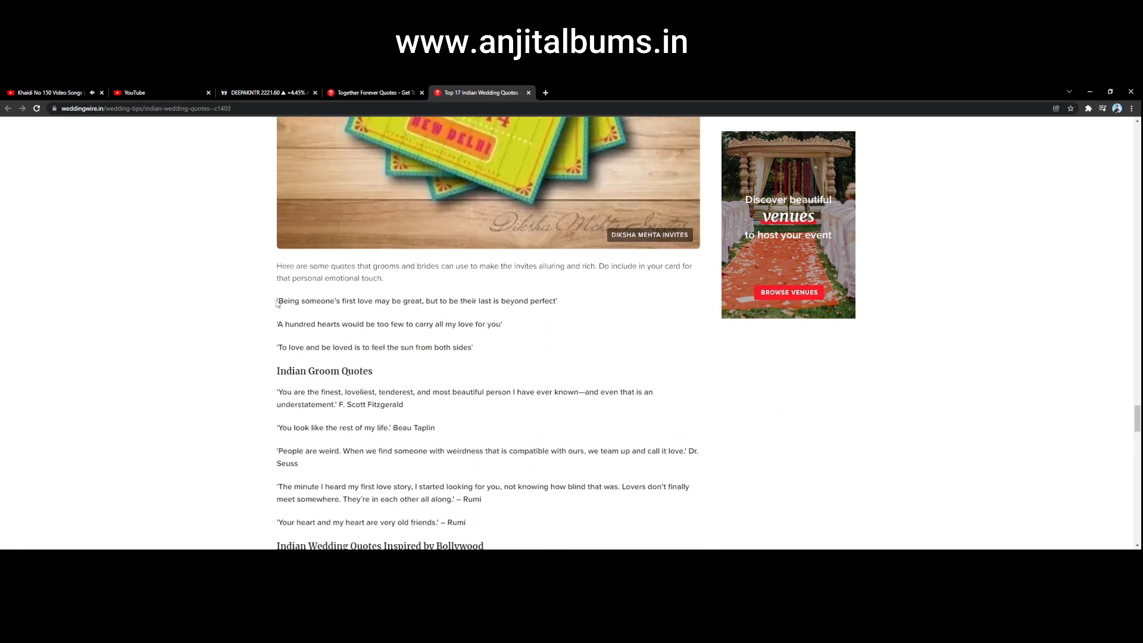
{"action": "left_click_drag", "start_coordinate": [279, 301], "coordinate": [543, 301]}
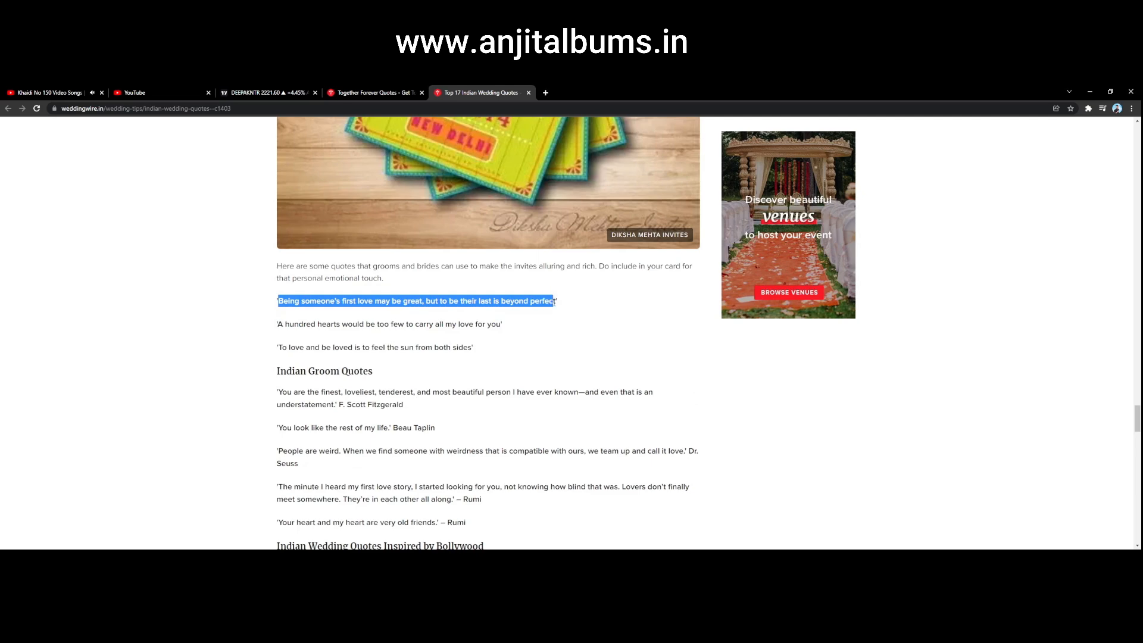
- Switch back to Photoshop, insert the copied quote as a text layer and move it beneath the black bar
{"action": "key", "text": "alt+Tab"}
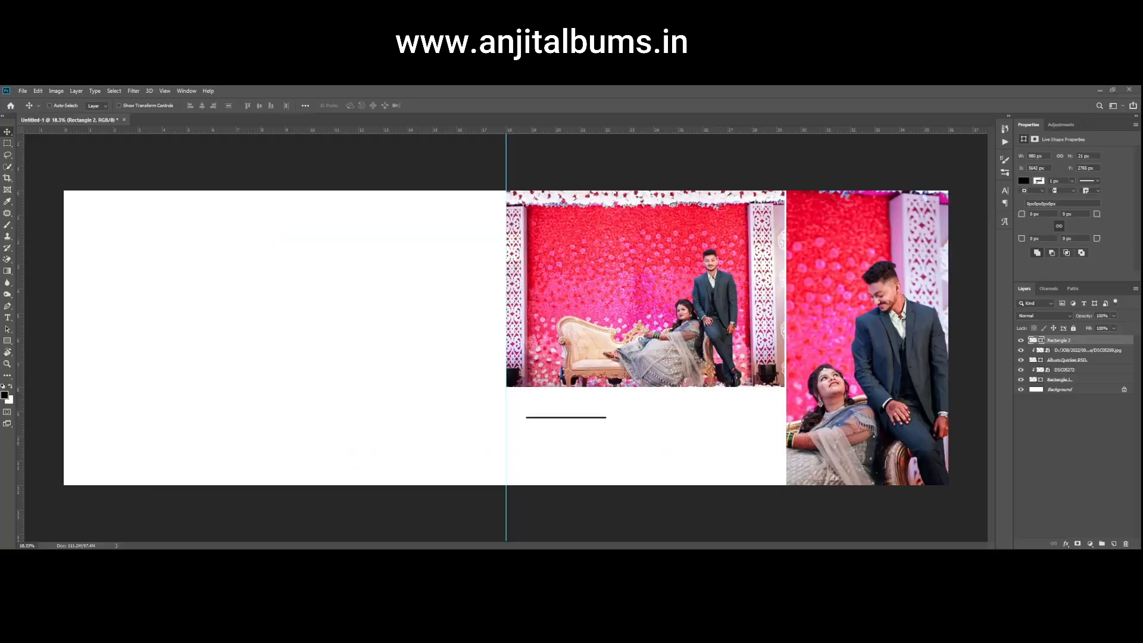
{"action": "scroll", "coordinate": [519, 437], "scroll_direction": "up", "scroll_amount": 3}
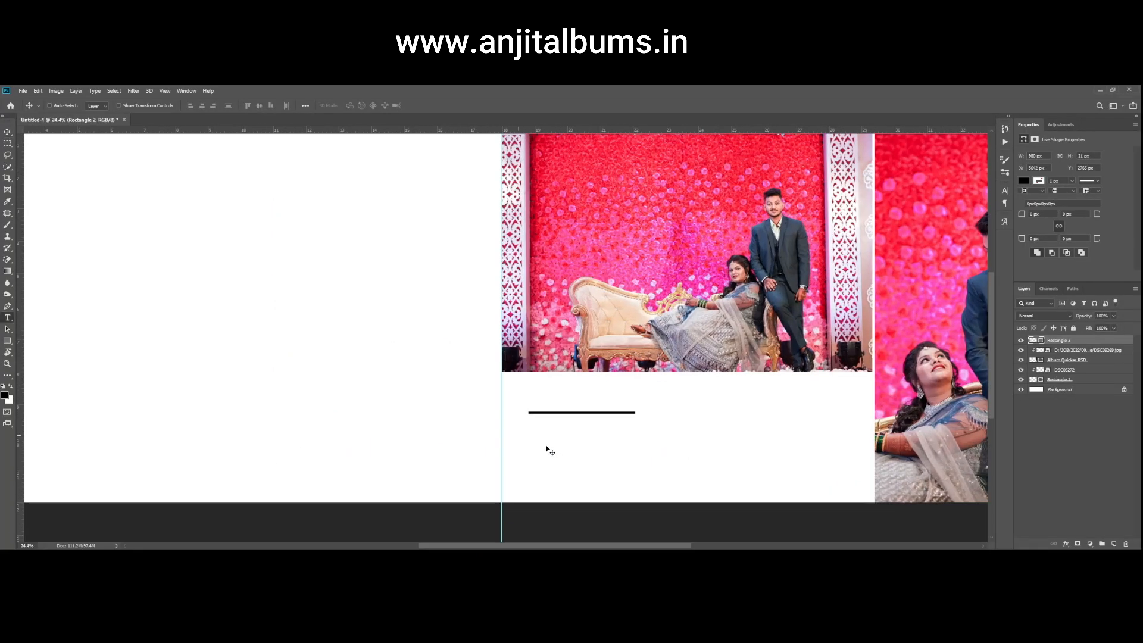
{"action": "key", "text": "t"}
{"action": "scroll", "coordinate": [548, 446], "scroll_direction": "up", "scroll_amount": 1}
{"action": "left_click", "coordinate": [545, 443]}
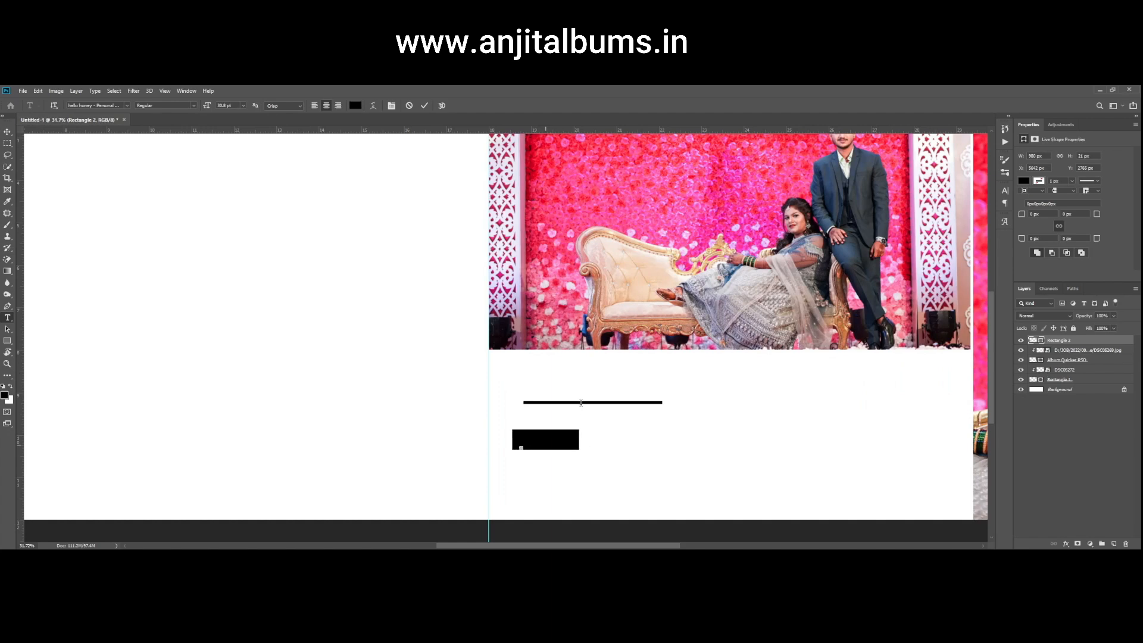
{"action": "type", "text": "Being someone's first love may be great, but to be their last is beyond perfect"}
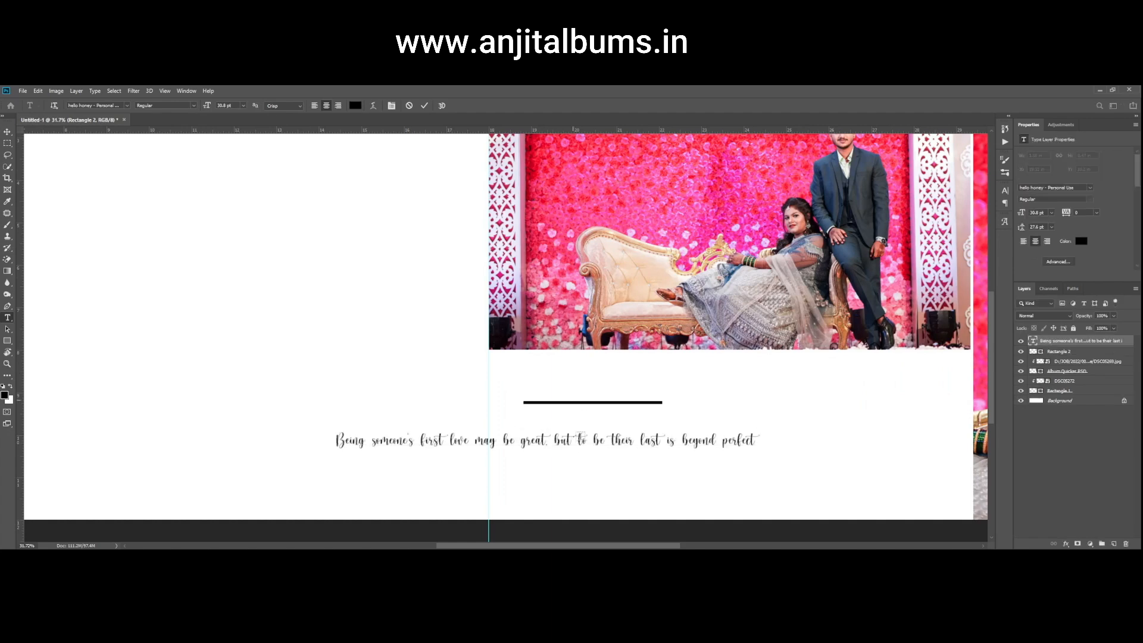
{"action": "key", "text": "ctrl+Return"}
{"action": "left_click_drag", "start_coordinate": [582, 447], "coordinate": [775, 439]}
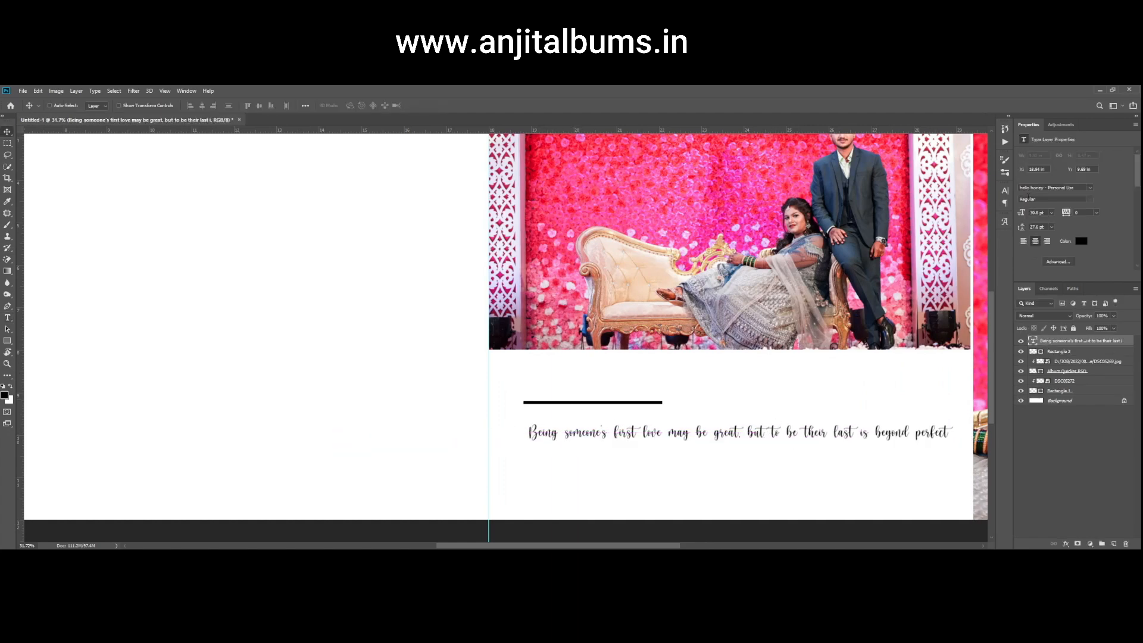
- Set the quote to Poppins Regular at 15.8 pt and move it directly under the bar, aligned with the bar's left end
{"action": "type", "text": "po"}
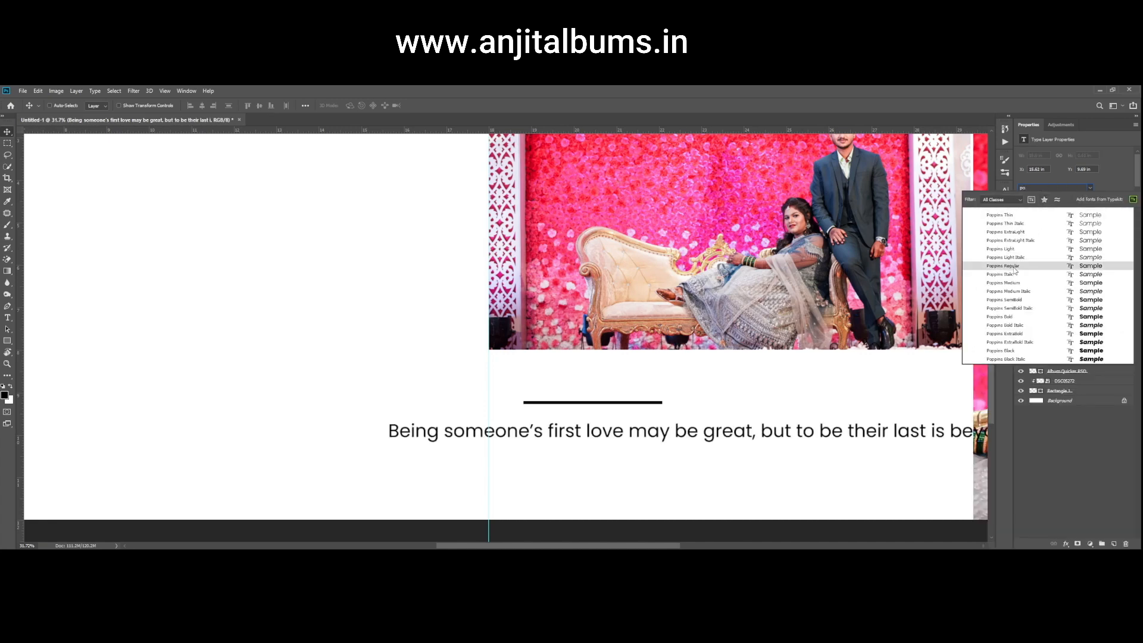
{"action": "left_click", "coordinate": [1012, 266]}
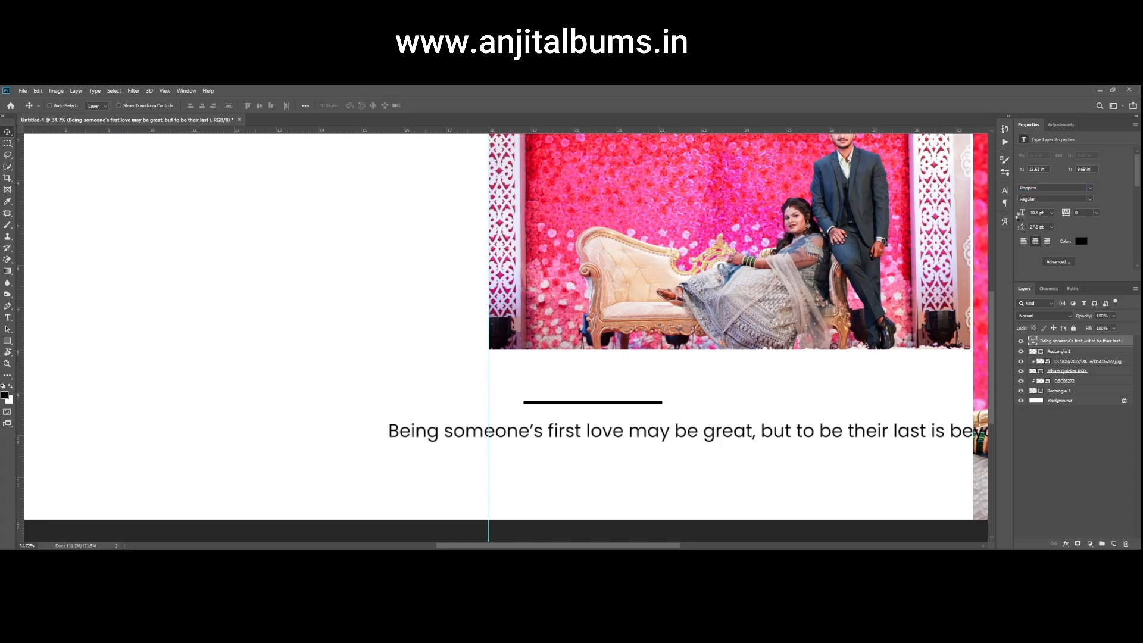
{"action": "left_click_drag", "start_coordinate": [1019, 219], "coordinate": [1015, 216]}
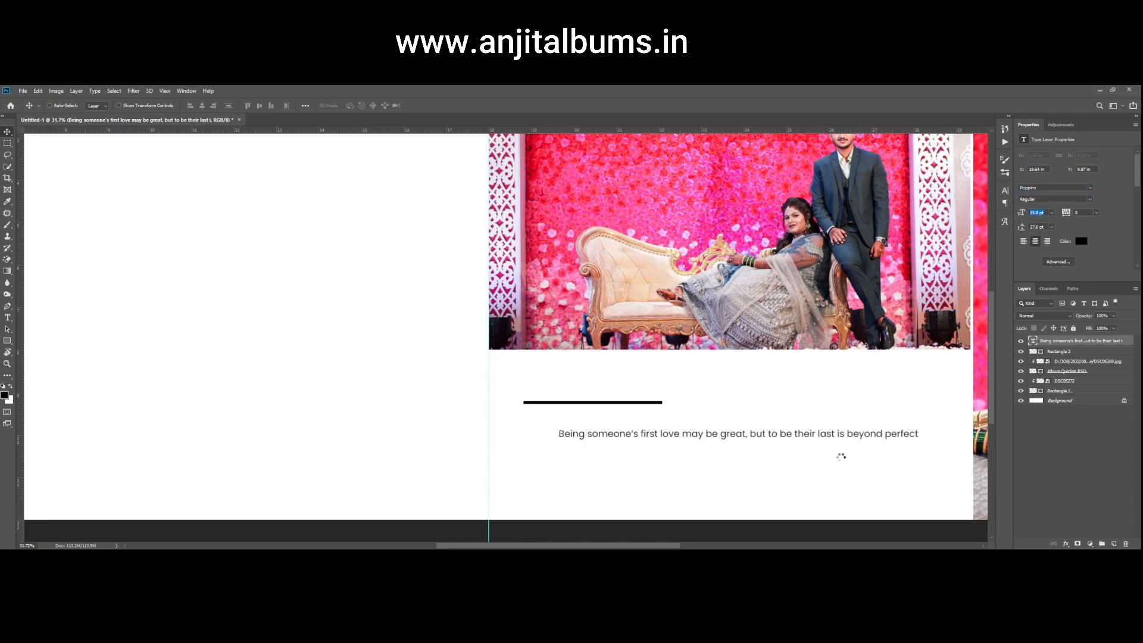
{"action": "left_click_drag", "start_coordinate": [815, 436], "coordinate": [780, 418]}
{"action": "scroll", "coordinate": [704, 459], "scroll_direction": "down", "scroll_amount": 1}
- Shorten the black bar above the quote to about 393 px wide, keeping its starting end aligned with the quote
{"action": "scroll", "coordinate": [594, 436], "scroll_direction": "up", "scroll_amount": 6}
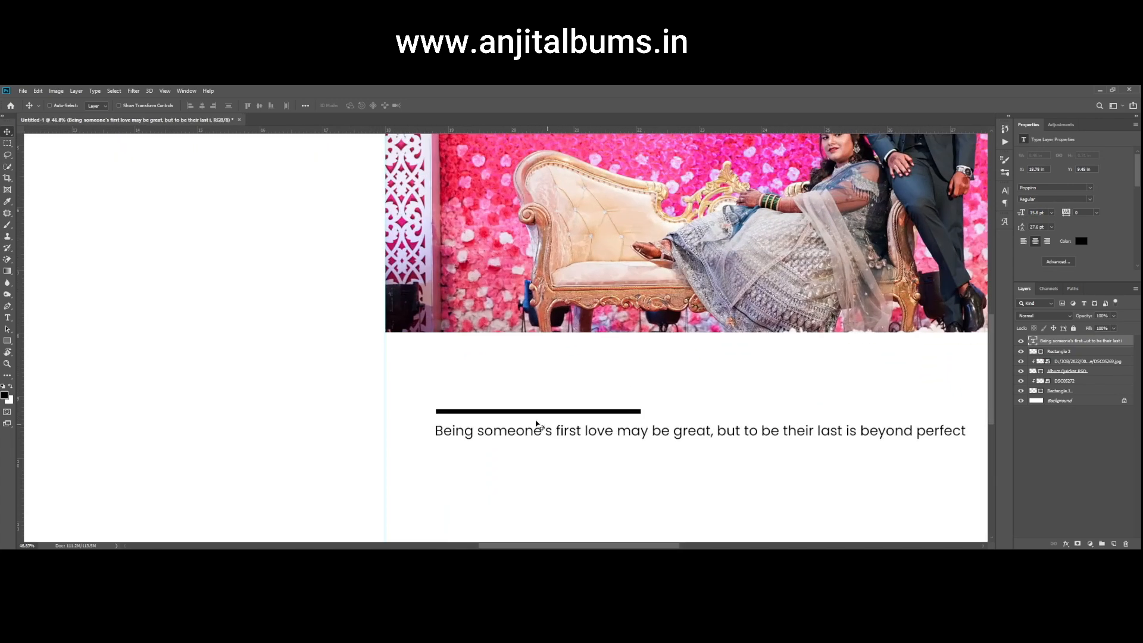
{"action": "left_click", "coordinate": [531, 409], "text": "ctrl"}
{"action": "key", "text": "ctrl+t"}
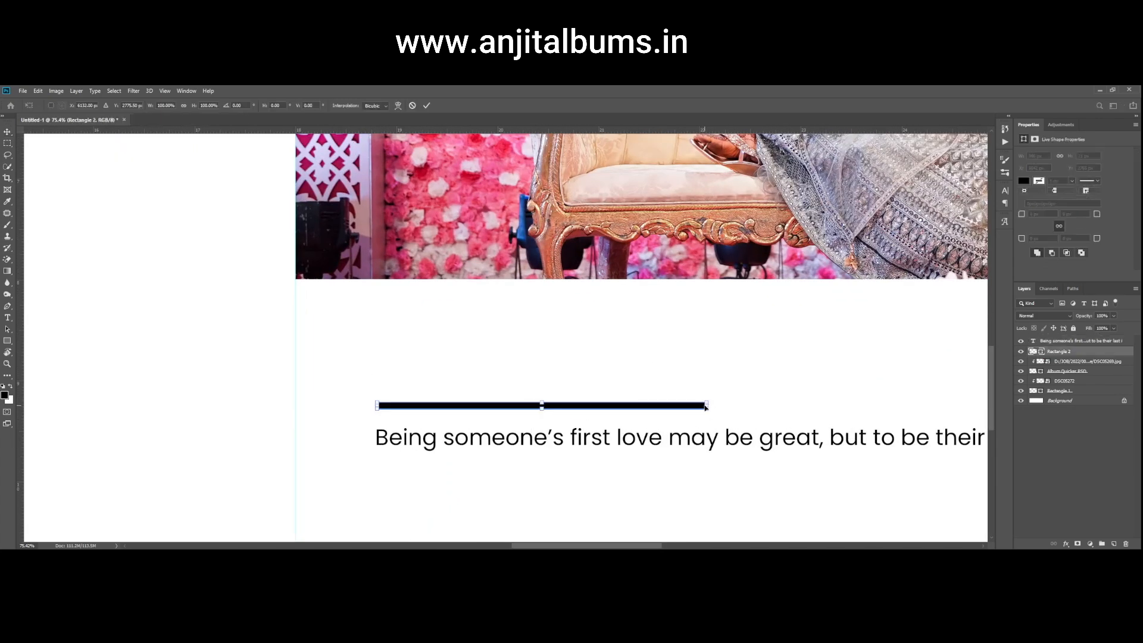
{"action": "left_click_drag", "start_coordinate": [640, 405], "coordinate": [466, 418]}
{"action": "key", "text": "Return"}
{"action": "scroll", "coordinate": [467, 406], "scroll_direction": "down", "scroll_amount": 7}
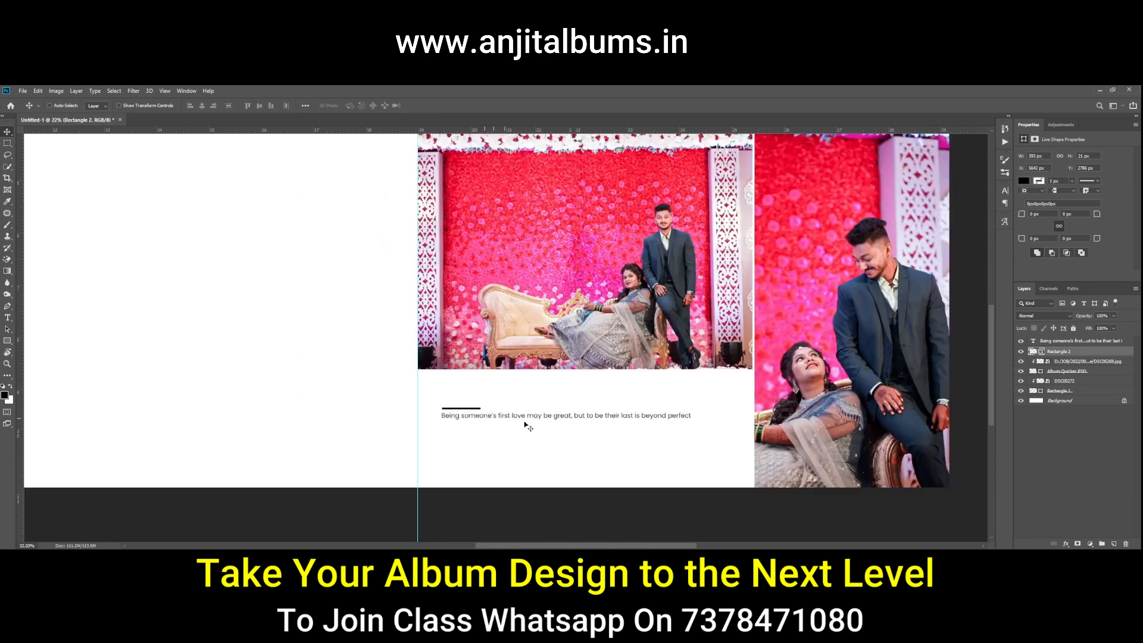
- Select the quote and the black bar together and move both slightly lower in the white space below the sofa photo
{"action": "left_click", "coordinate": [1072, 341], "text": "shift"}
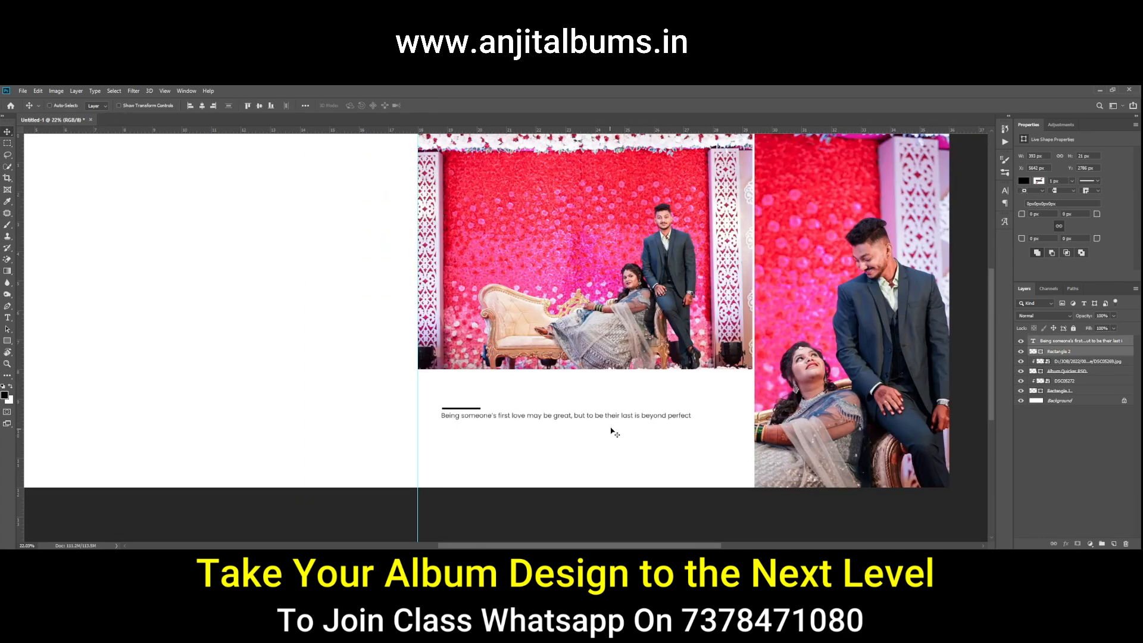
{"action": "left_click_drag", "start_coordinate": [617, 433], "coordinate": [650, 447]}
{"action": "scroll", "coordinate": [650, 447], "scroll_direction": "up", "scroll_amount": 1}
{"action": "scroll", "coordinate": [596, 452], "scroll_direction": "up", "scroll_amount": 4}
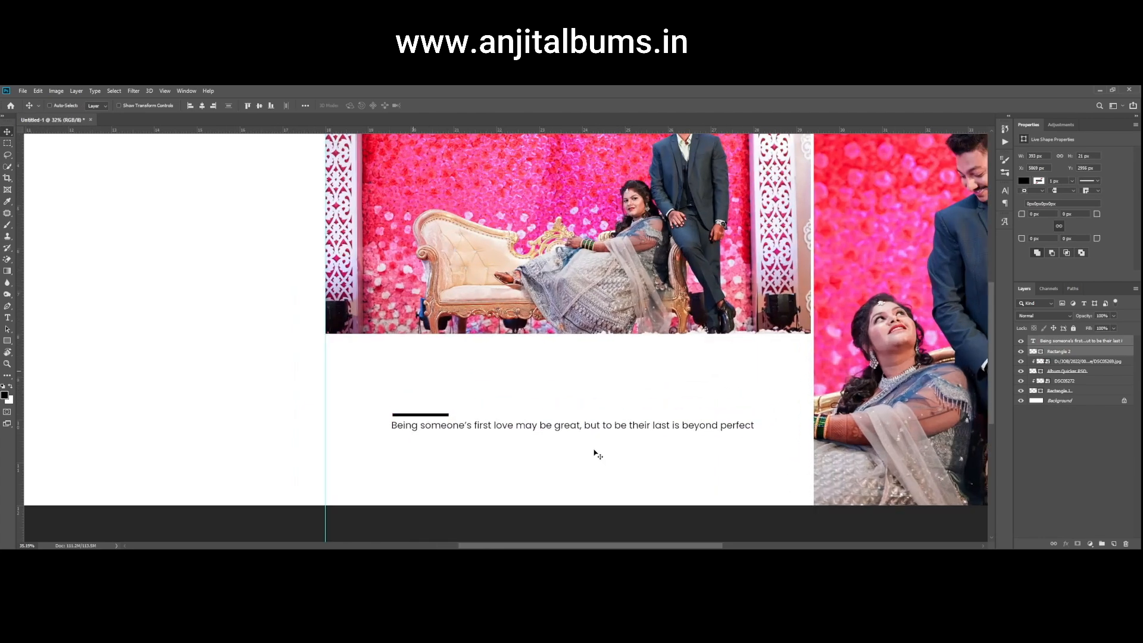
- Reduce the quote's font size to 9.8 pt
{"action": "right_click", "coordinate": [642, 425]}
{"action": "left_click", "coordinate": [670, 428]}
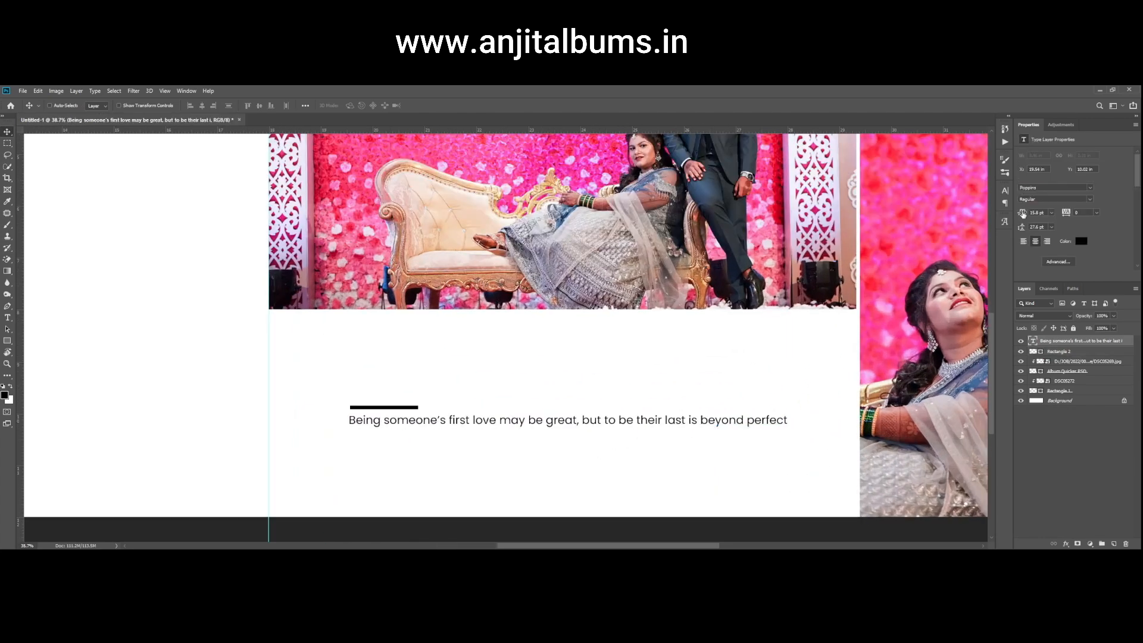
{"action": "left_click_drag", "start_coordinate": [1024, 213], "coordinate": [1020, 213]}
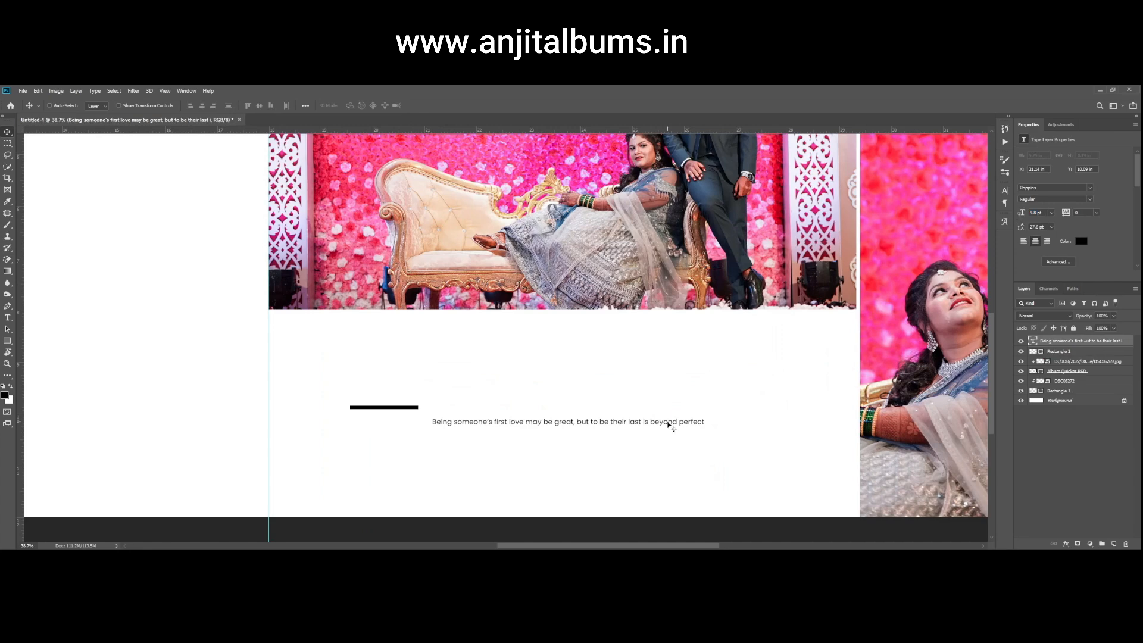
- Centre the quote horizontally and vertically in the white area below the sofa photo using a rectangular selection of that area, then deselect
{"action": "left_click_drag", "start_coordinate": [669, 424], "coordinate": [683, 425]}
{"action": "scroll", "coordinate": [626, 375], "scroll_direction": "down", "scroll_amount": 1}
{"action": "key", "text": "m"}
{"action": "left_click_drag", "start_coordinate": [299, 315], "coordinate": [838, 519]}
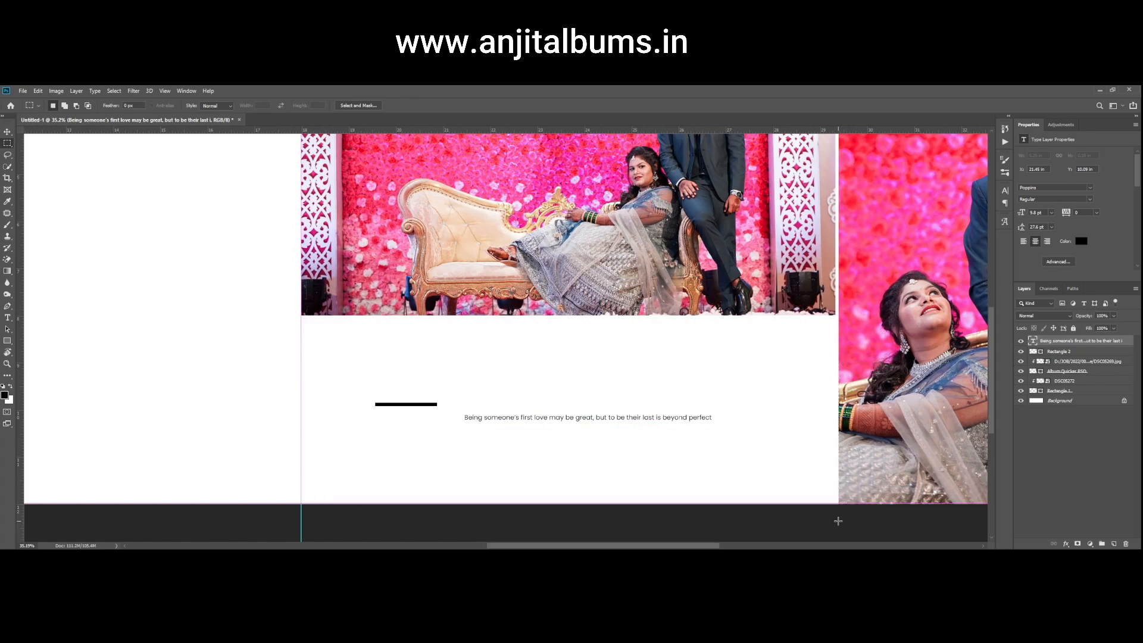
{"action": "key", "text": "v"}
{"action": "left_click", "coordinate": [260, 106]}
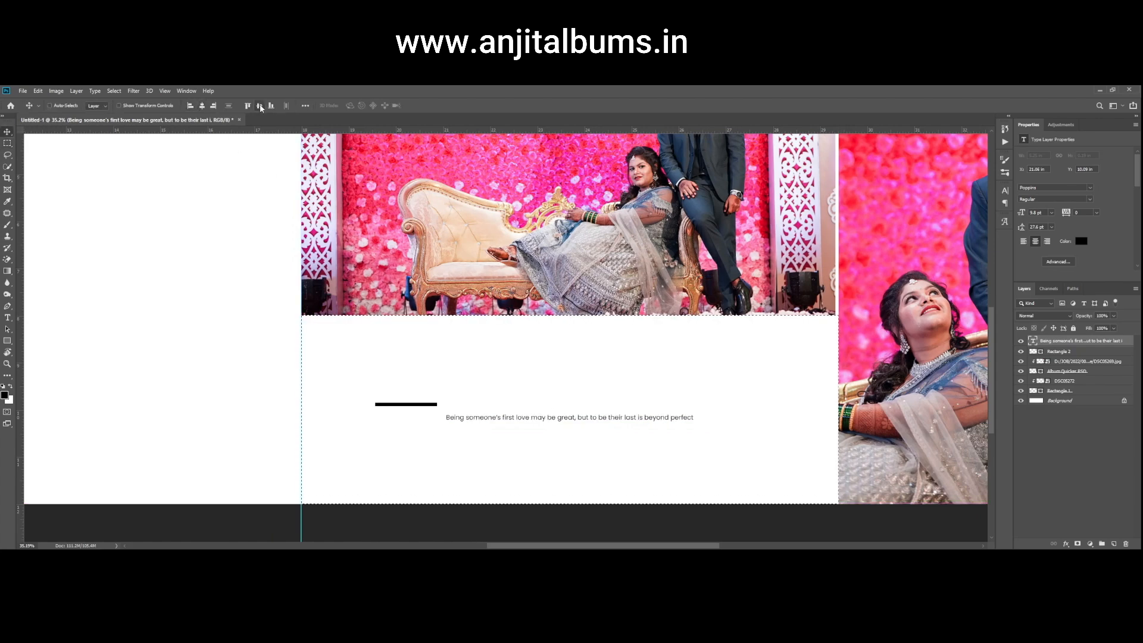
{"action": "key", "text": "ctrl+d"}
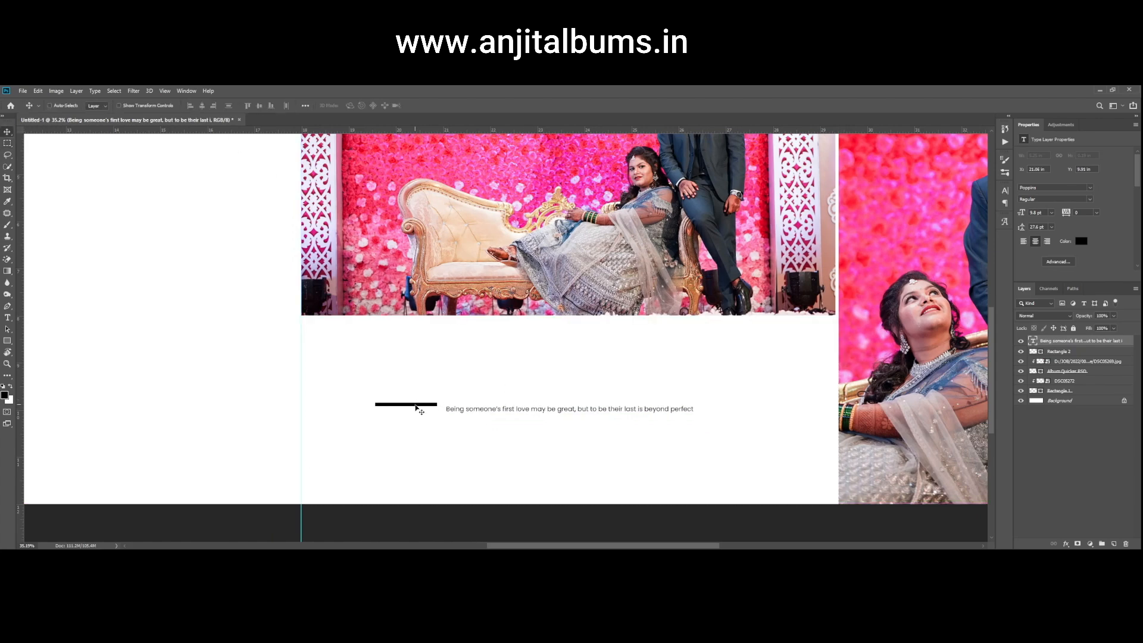
- Move the black bar directly beneath the quote, centred under the text
{"action": "right_click", "coordinate": [416, 405]}
{"action": "left_click", "coordinate": [430, 413]}
{"action": "left_click_drag", "start_coordinate": [559, 421], "coordinate": [583, 425]}
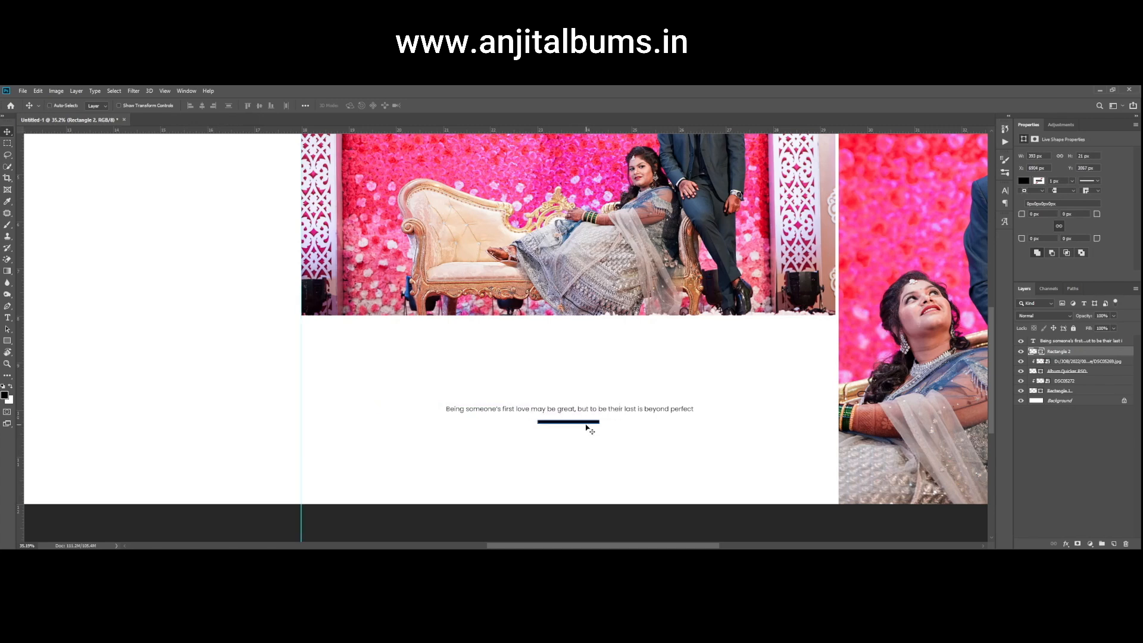
{"action": "scroll", "coordinate": [633, 459], "scroll_direction": "down", "scroll_amount": 5}
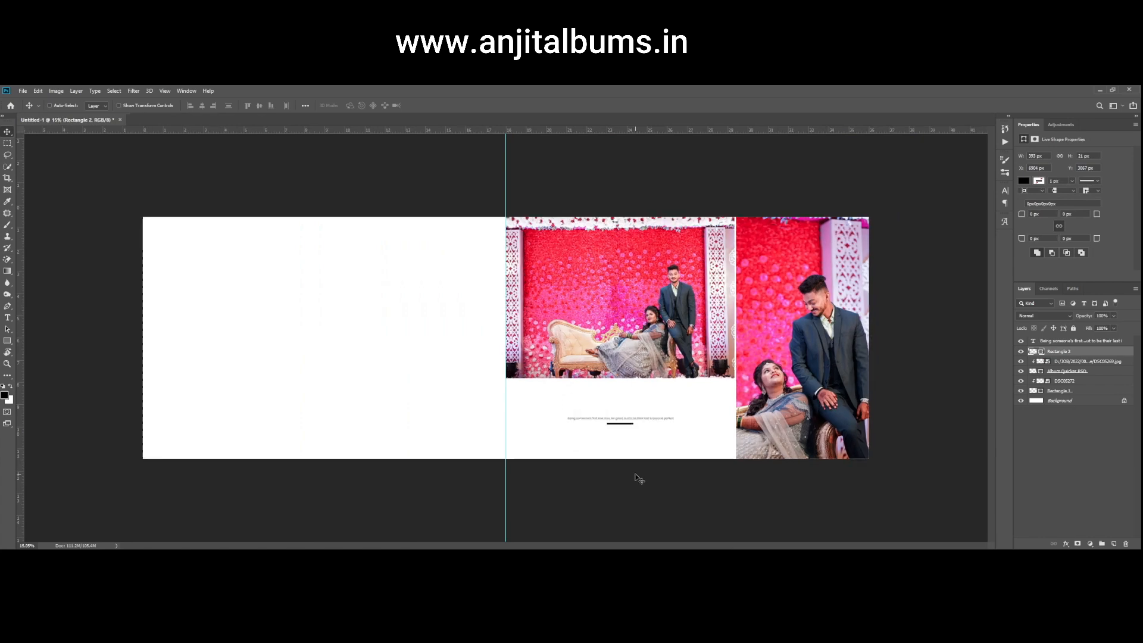
{"action": "key", "text": "ctrl+h"}
{"action": "key", "text": "ctrl+plus"}
{"action": "key", "text": "ctrl+h"}
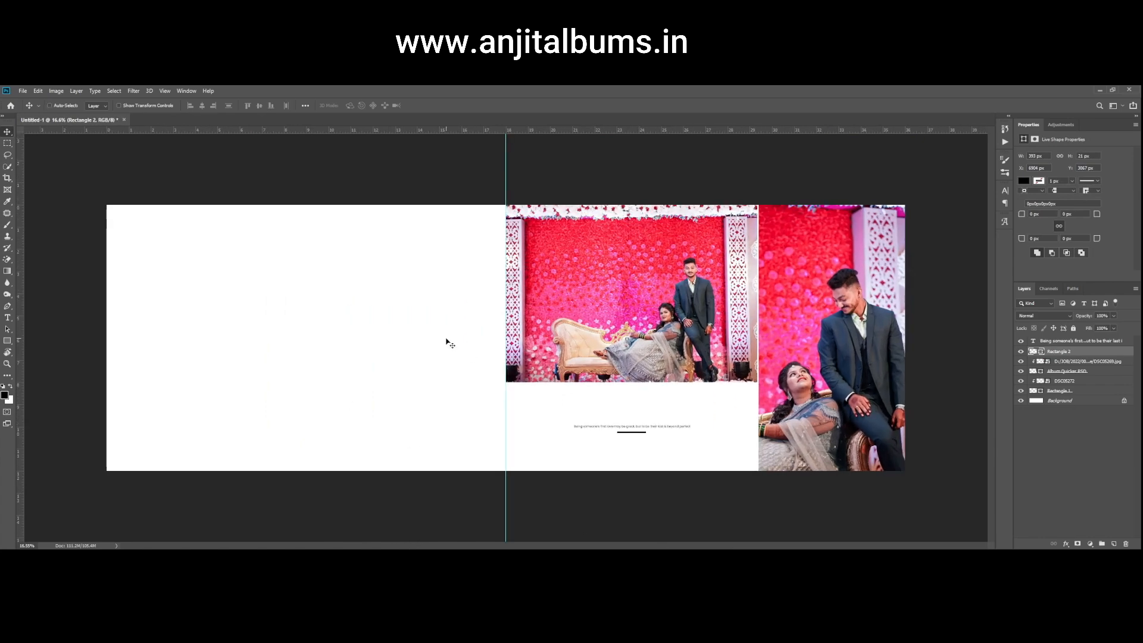
- Draw a black rectangle covering the spread's height, ending at the centre guide on the blank page, and widen it outward to about 2374 px
{"action": "right_click", "coordinate": [398, 316]}
{"action": "left_click", "coordinate": [409, 327]}
{"action": "key", "text": "u"}
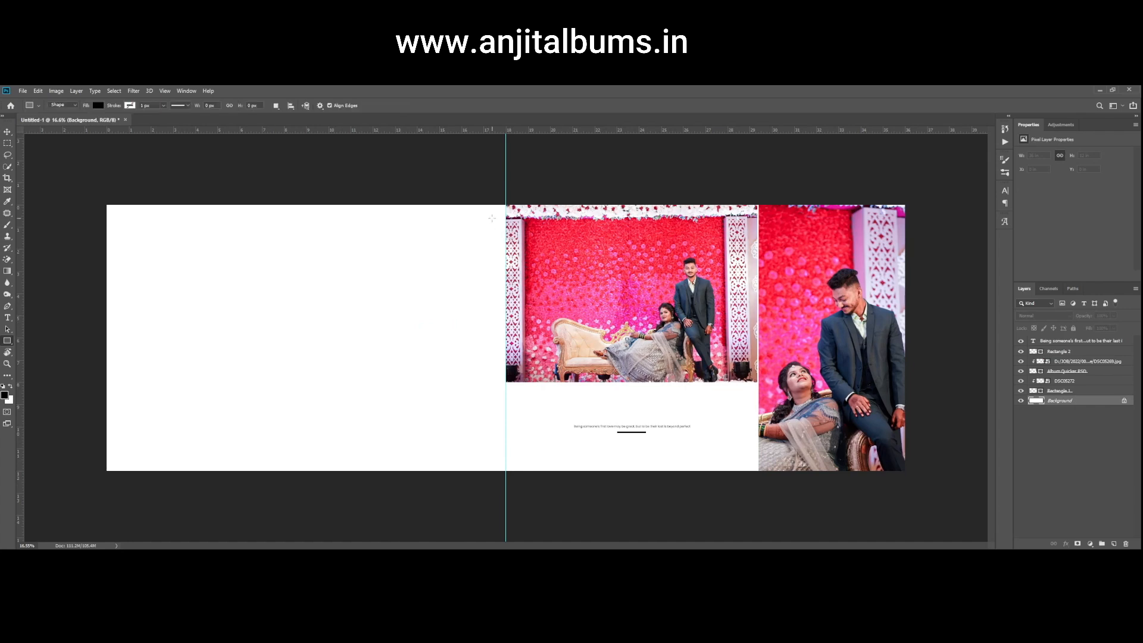
{"action": "mouse_move", "coordinate": [504, 203]}
{"action": "left_mouse_down"}
{"action": "mouse_move", "coordinate": [393, 429]}
{"action": "mouse_move", "coordinate": [340, 478]}
{"action": "left_mouse_up"}
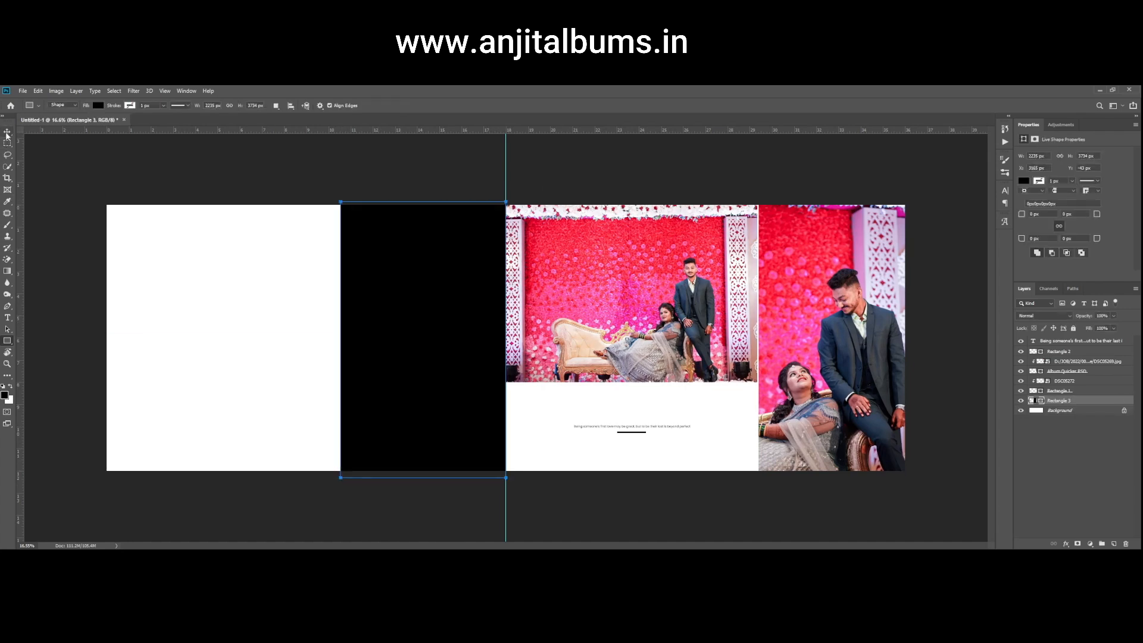
{"action": "key", "text": "v"}
{"action": "key", "text": "ctrl+t"}
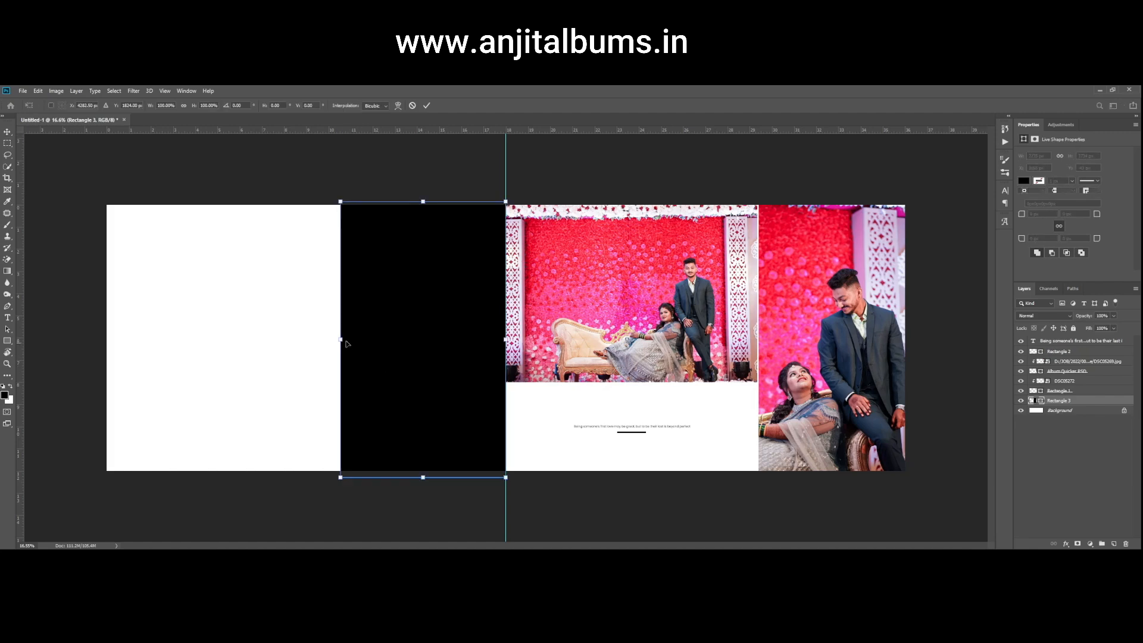
{"action": "left_click_drag", "start_coordinate": [341, 339], "coordinate": [331, 341]}
{"action": "key", "text": "Return"}
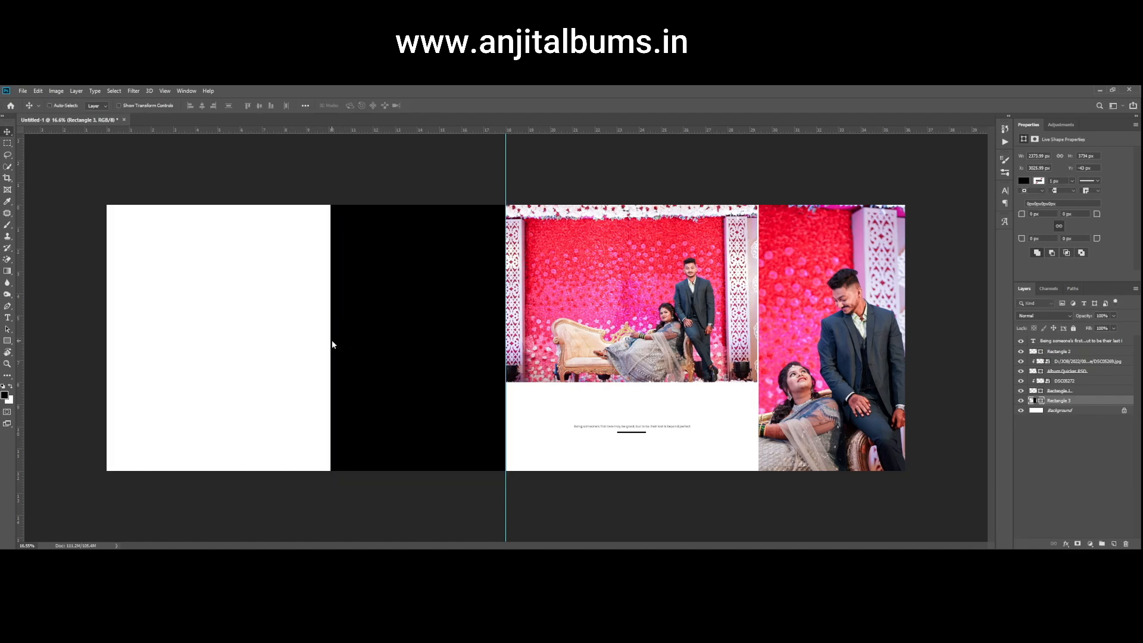
- Place the photo DSC05253.jpg from the album photo browser and position it over the new black rectangle as a clipped image
{"action": "right_click", "coordinate": [379, 349]}
{"action": "left_click", "coordinate": [390, 359]}
{"action": "left_click", "coordinate": [349, 558]}
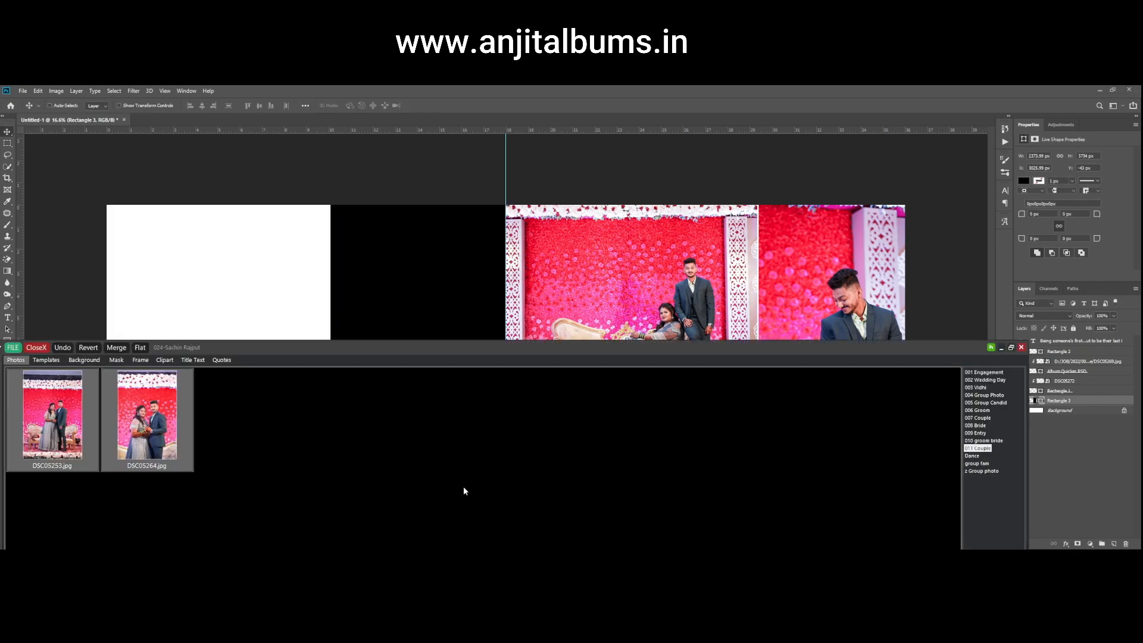
{"action": "left_click_drag", "start_coordinate": [57, 426], "coordinate": [378, 241]}
{"action": "left_click", "coordinate": [1000, 349]}
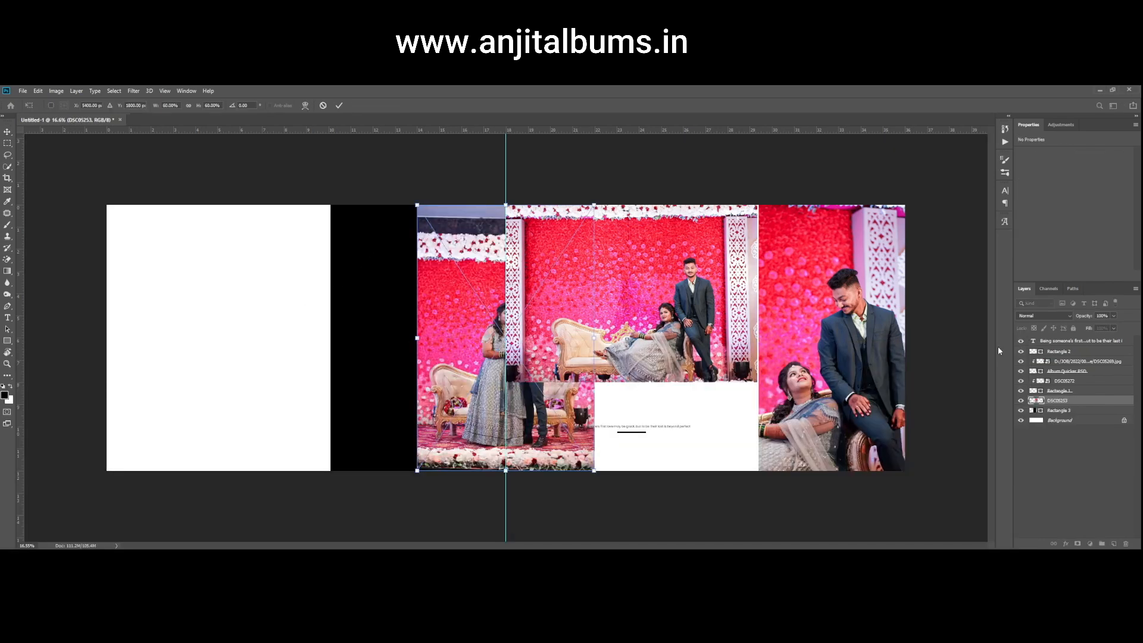
{"action": "left_click_drag", "start_coordinate": [610, 407], "coordinate": [520, 408]}
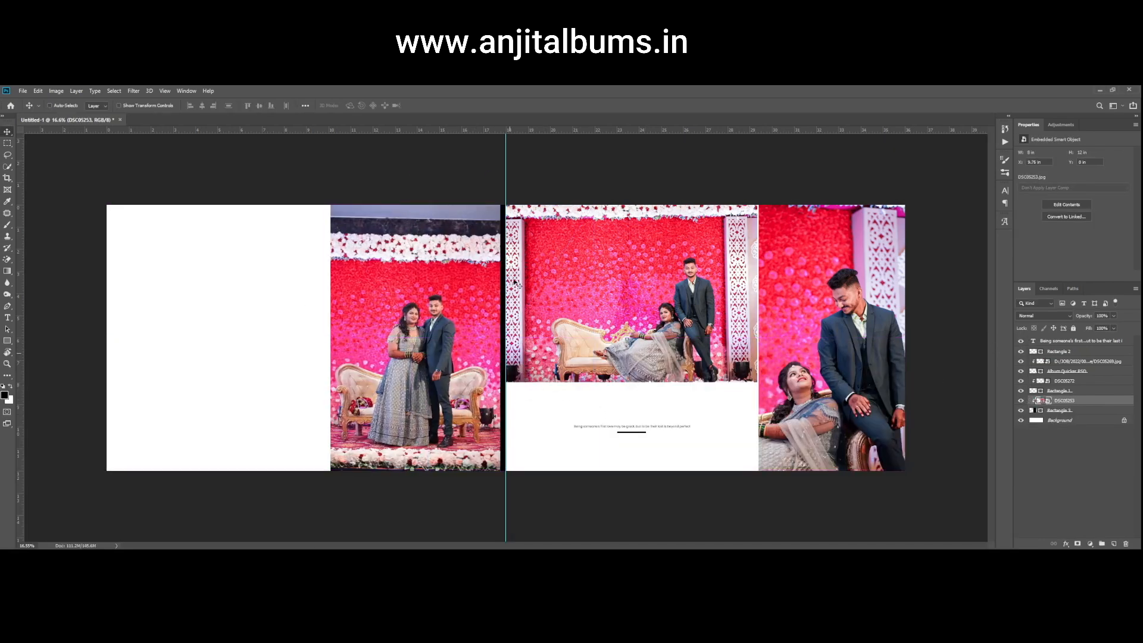
- Enlarge the standing couple photo to about 11 in wide and reposition it so that it fills the frame with the couple centred
{"action": "key", "text": "ctrl+t"}
{"action": "left_click_drag", "start_coordinate": [501, 206], "coordinate": [594, 206]}
{"action": "left_click_drag", "start_coordinate": [464, 304], "coordinate": [465, 269]}
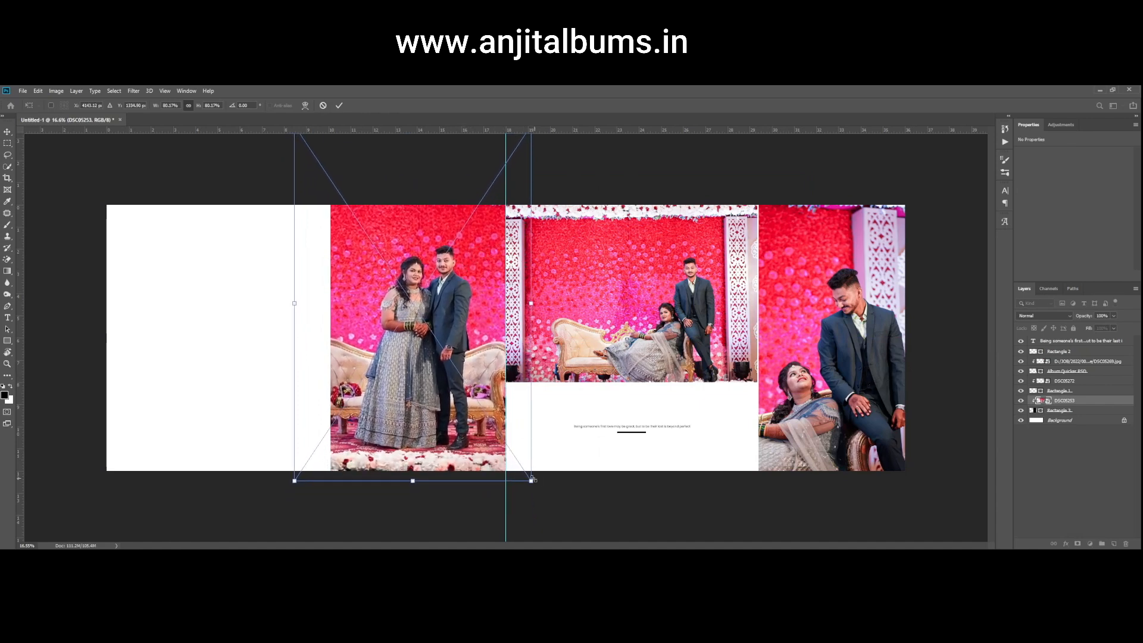
{"action": "left_click_drag", "start_coordinate": [531, 479], "coordinate": [539, 483]}
{"action": "key", "text": "Return"}
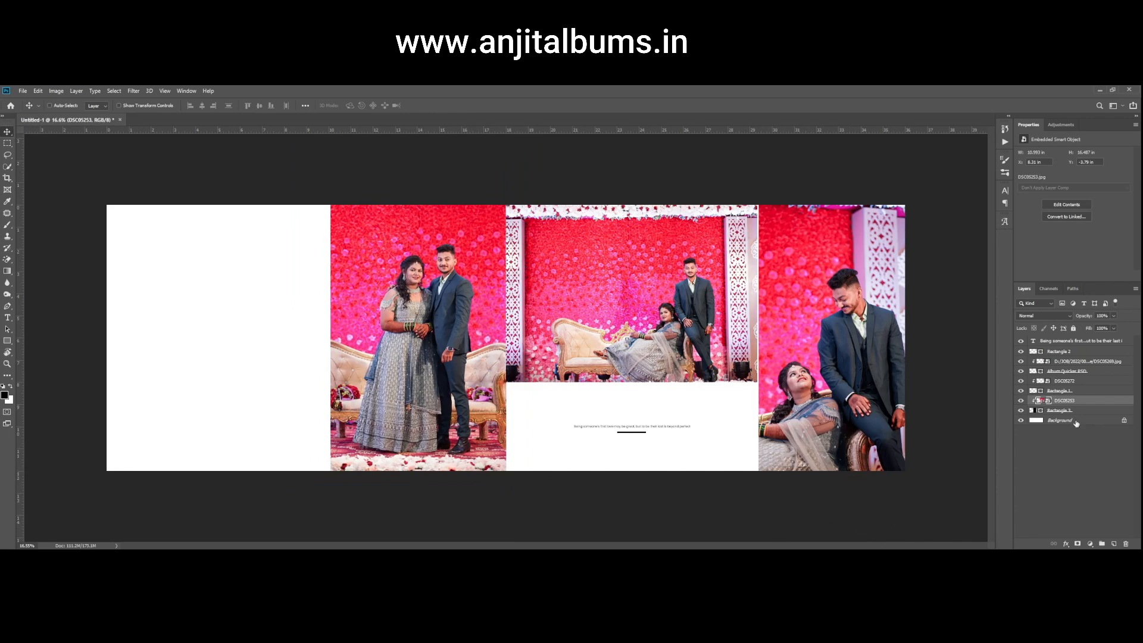
- Narrow the standing couple photo's frame to about 2231 px by pulling its inner edge away from the centre guide
{"action": "scroll", "coordinate": [354, 334], "scroll_direction": "up", "scroll_amount": 1}
{"action": "key", "text": "ctrl+y"}
{"action": "key", "text": "ctrl+semicolon"}
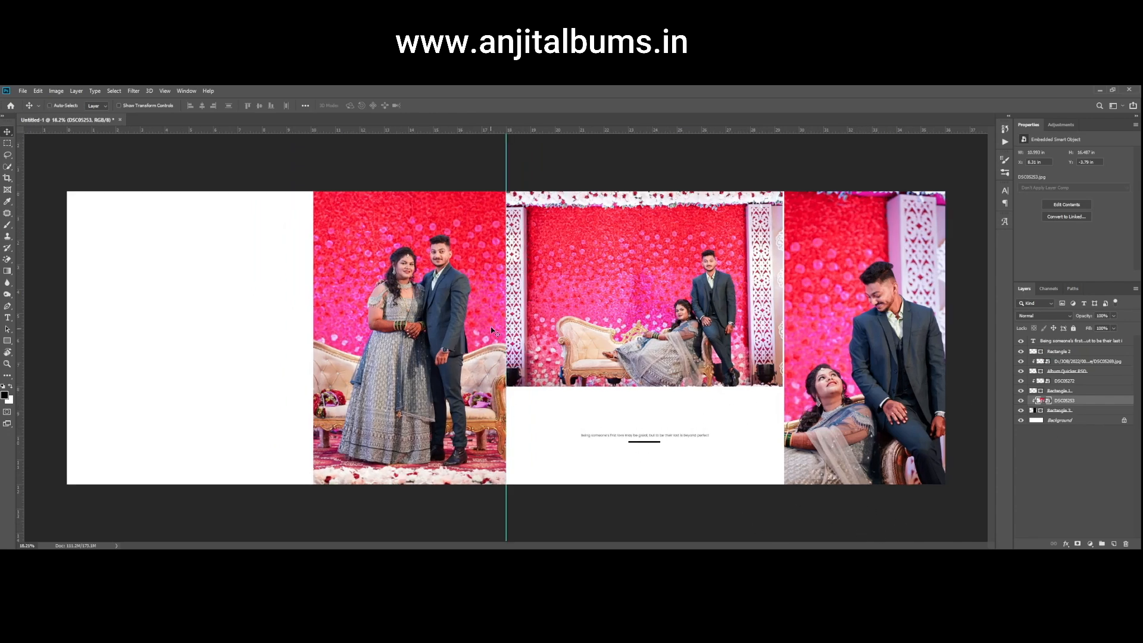
{"action": "right_click", "coordinate": [489, 327]}
{"action": "left_click", "coordinate": [506, 339]}
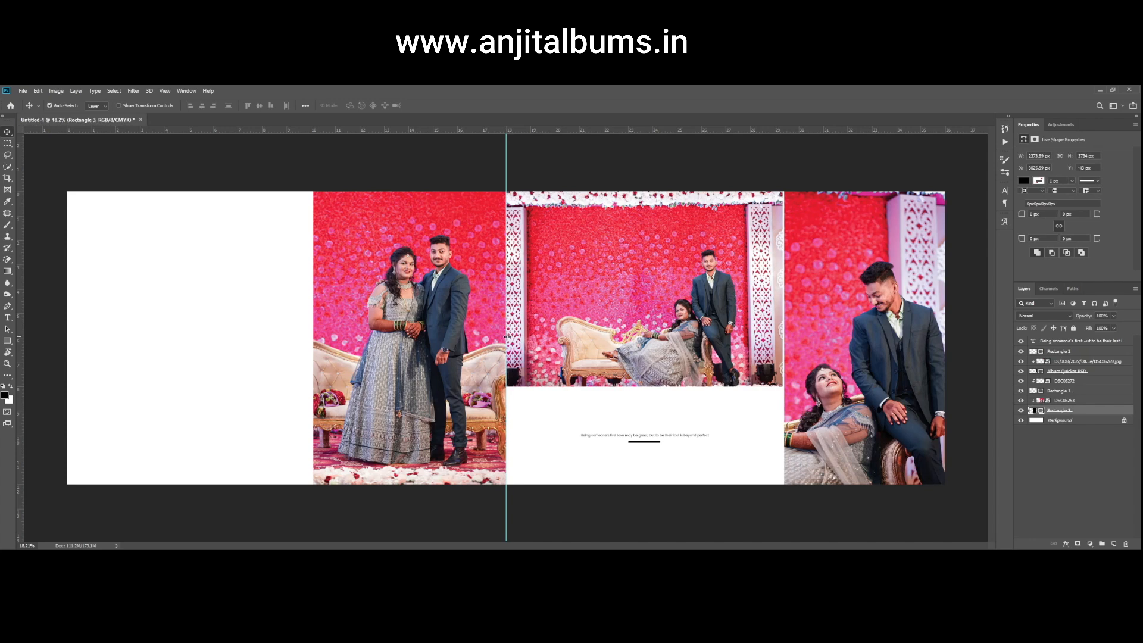
{"action": "key", "text": "ctrl+y"}
{"action": "key", "text": "ctrl+t"}
{"action": "left_click_drag", "start_coordinate": [506, 340], "coordinate": [494, 340]}
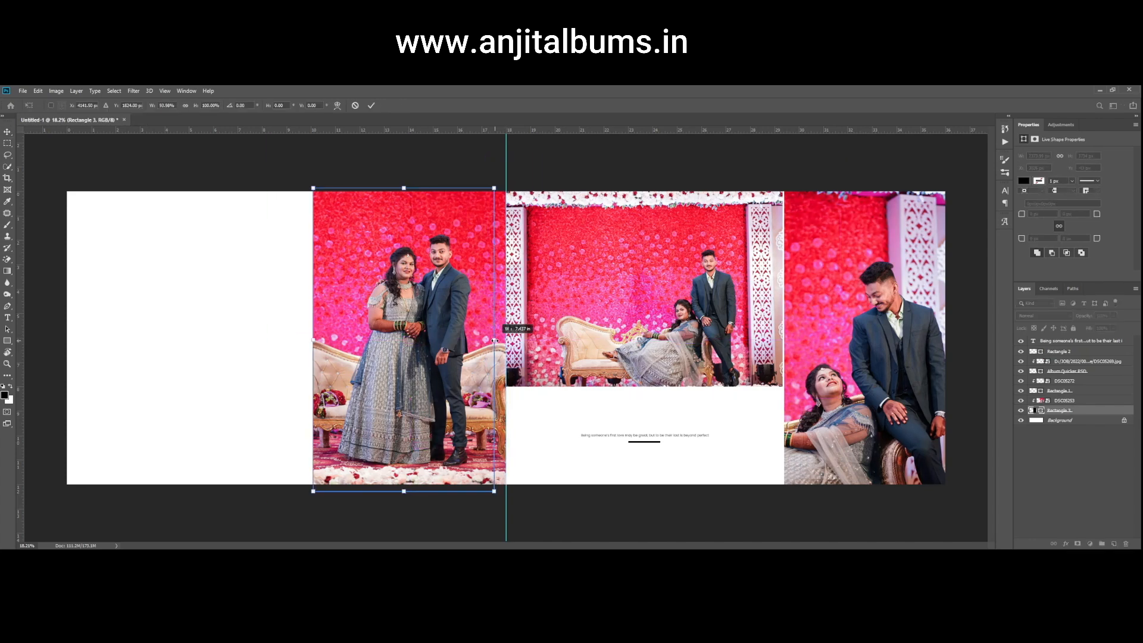
{"action": "key", "text": "Return"}
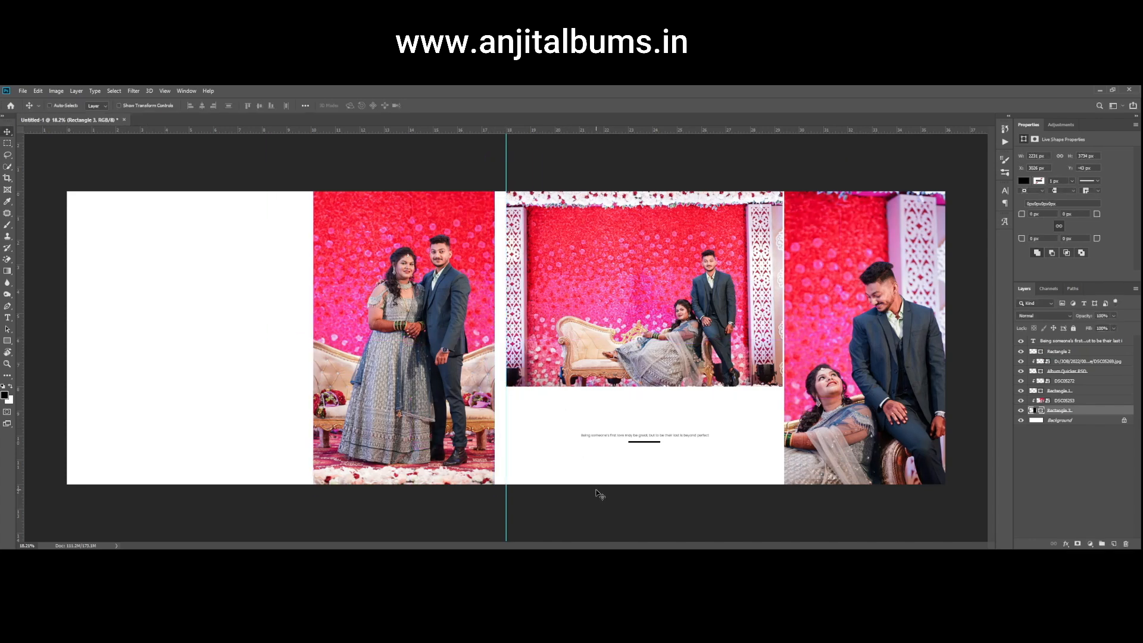
- Select the standing couple photo with its frame and nudge both toward the centre guide, leaving a narrow white gap beside the sofa photo
{"action": "right_click", "coordinate": [468, 364]}
{"action": "left_click", "coordinate": [473, 368]}
{"action": "right_click", "coordinate": [473, 367]}
{"action": "left_click", "coordinate": [482, 378], "text": "shift"}
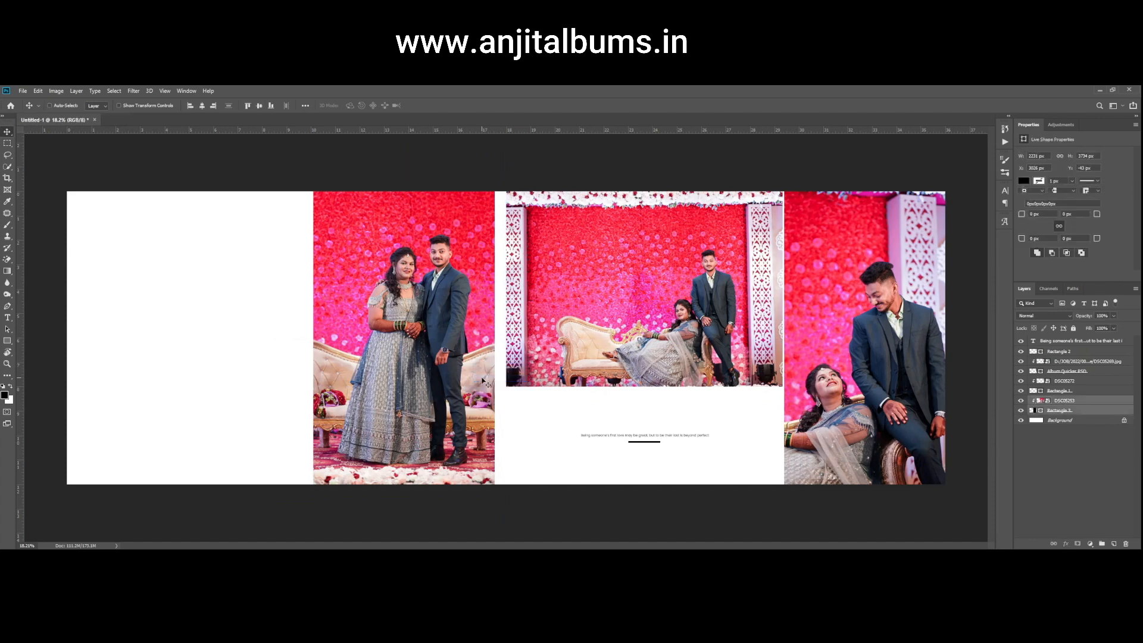
{"action": "key", "text": "shift+Right"}
{"action": "key", "text": "shift+Right"}
{"action": "key", "text": "shift+Right"}
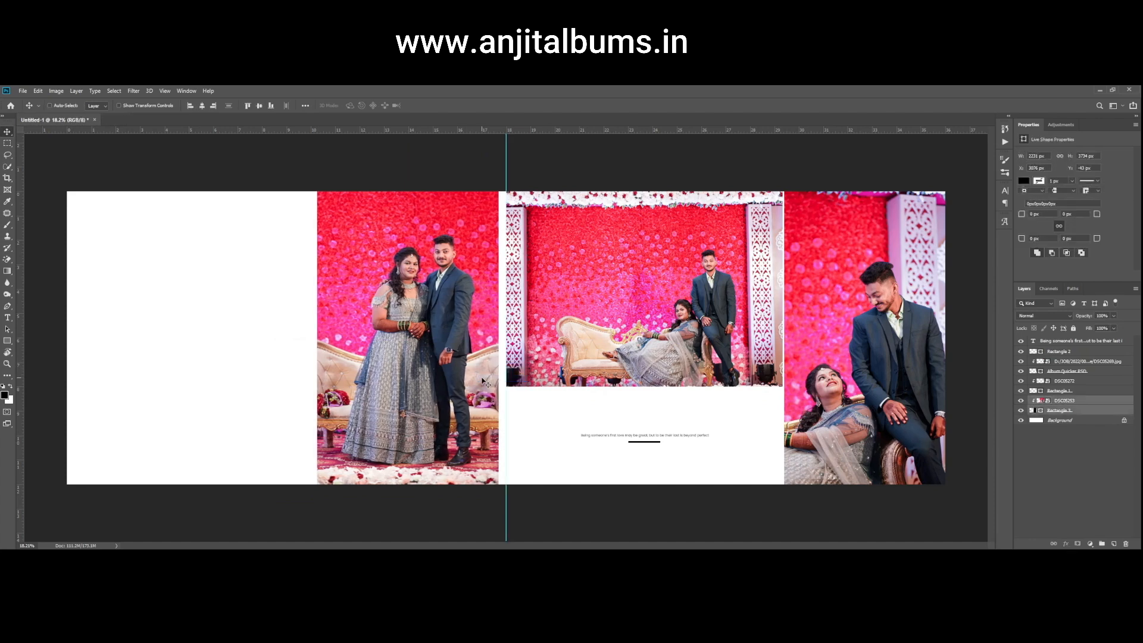
{"action": "key", "text": "shift+Right"}
{"action": "key", "text": "shift+Right"}
{"action": "key", "text": "shift+Right"}
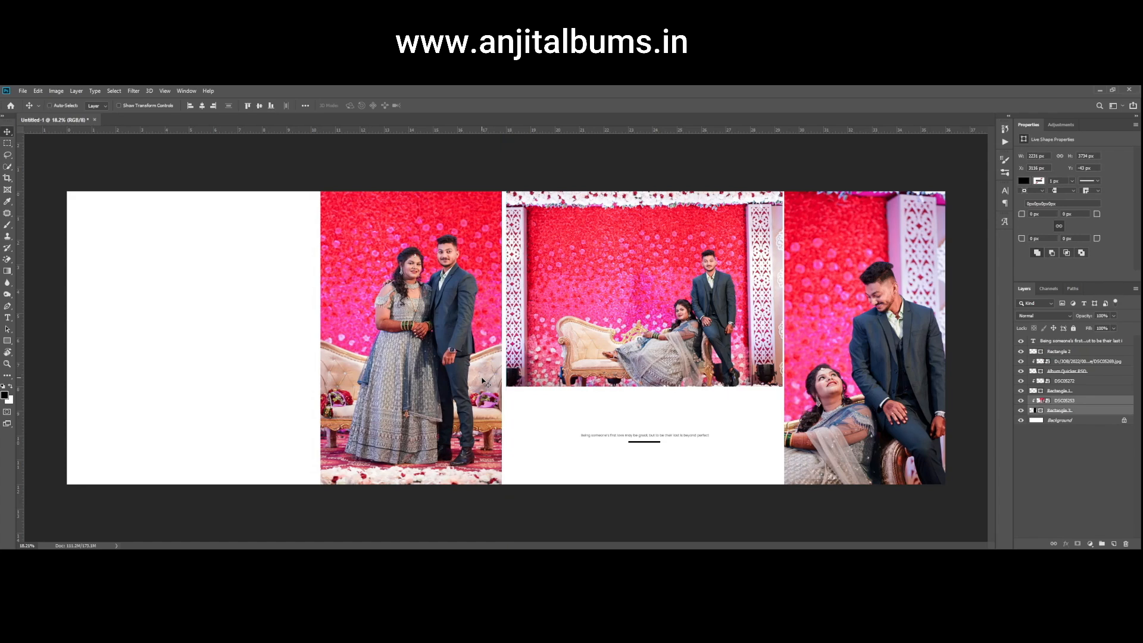
- Shift the standing couple photo slightly to the left inside its frame
{"action": "scroll", "coordinate": [152, 250], "scroll_direction": "up", "scroll_amount": 1}
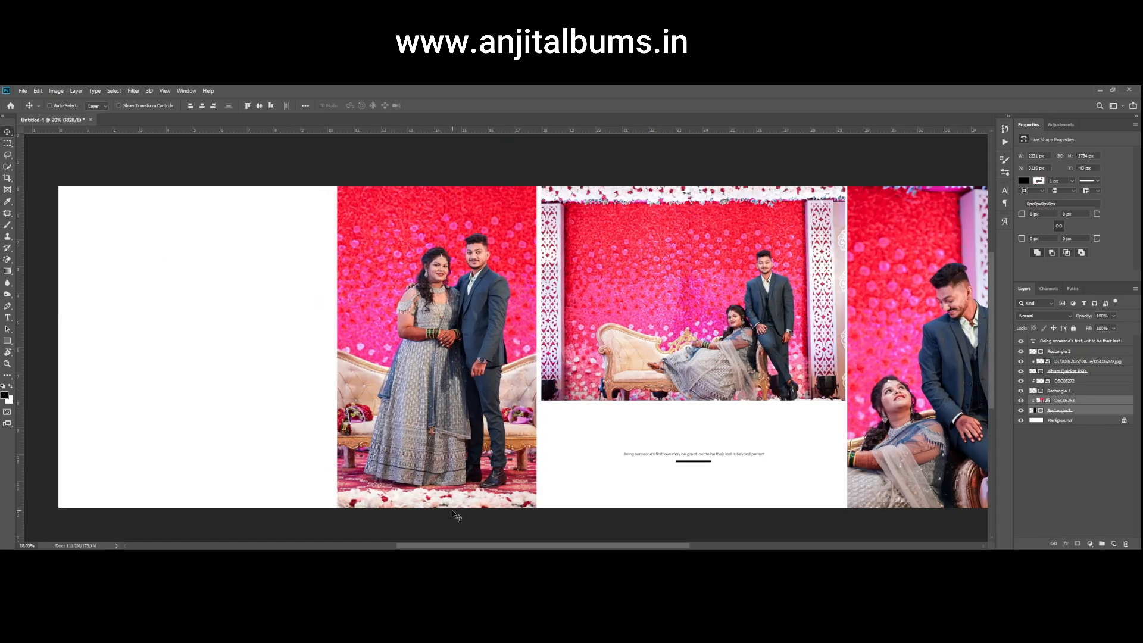
{"action": "left_click_drag", "start_coordinate": [465, 547], "coordinate": [432, 546]}
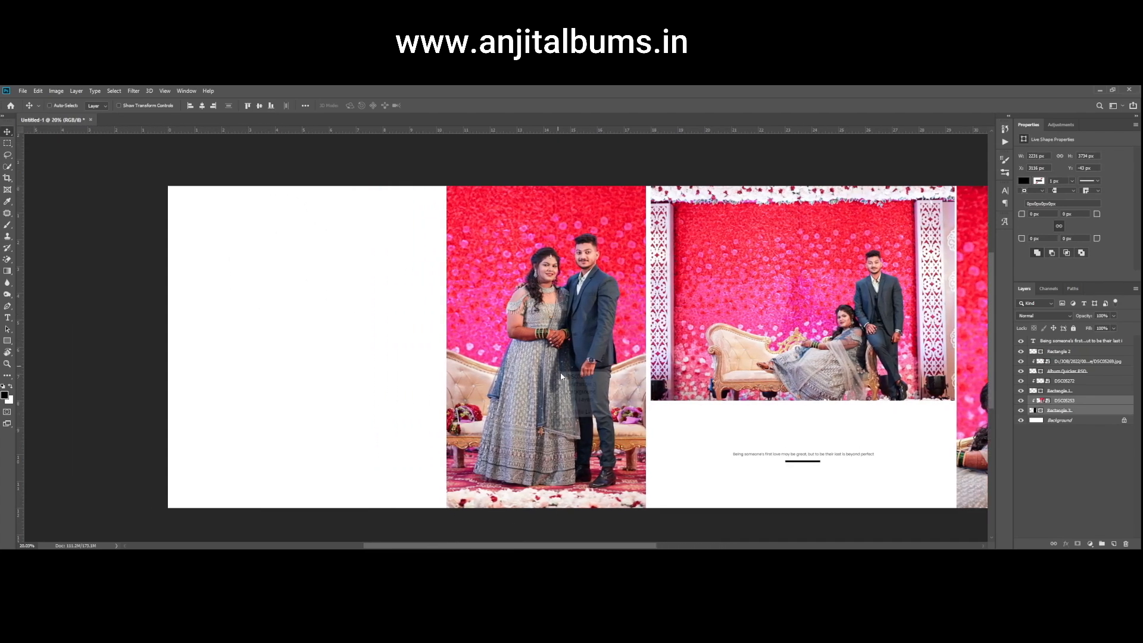
{"action": "left_click", "coordinate": [562, 376], "text": "ctrl"}
{"action": "key", "text": "ctrl+t"}
{"action": "left_click_drag", "start_coordinate": [603, 351], "coordinate": [593, 350]}
{"action": "key", "text": "Return"}
{"action": "scroll", "coordinate": [573, 360], "scroll_direction": "down", "scroll_amount": 1}
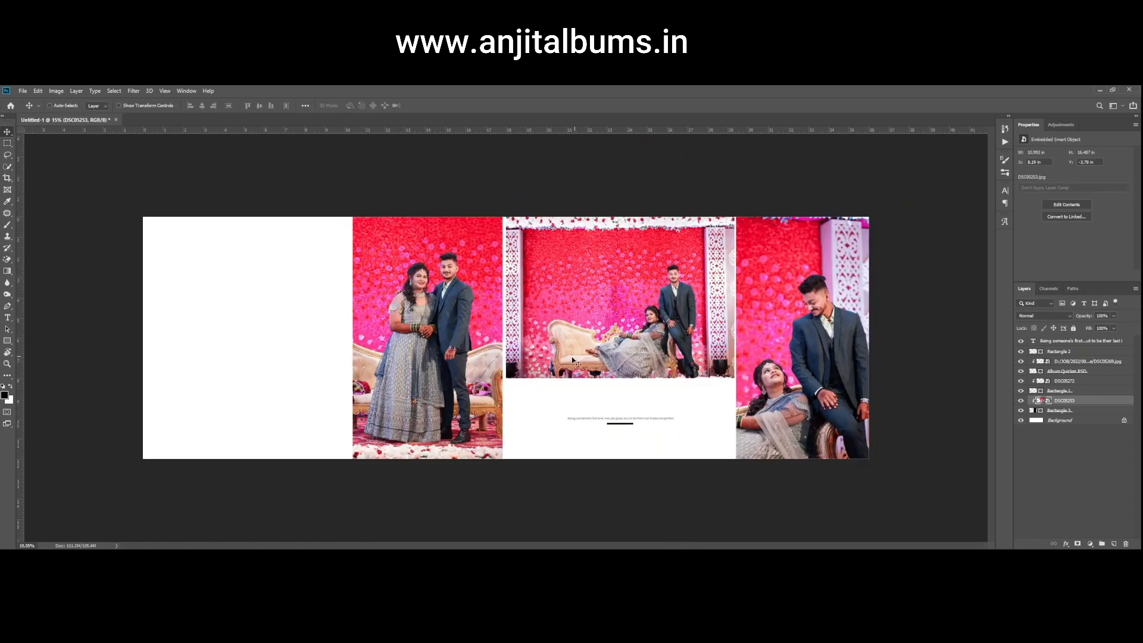
- Open the embedded contents of the DSC05272 photo at the spread's outer end and view the couple's faces up close
{"action": "right_click", "coordinate": [842, 324]}
{"action": "left_click", "coordinate": [847, 328]}
{"action": "double_click", "coordinate": [848, 327]}
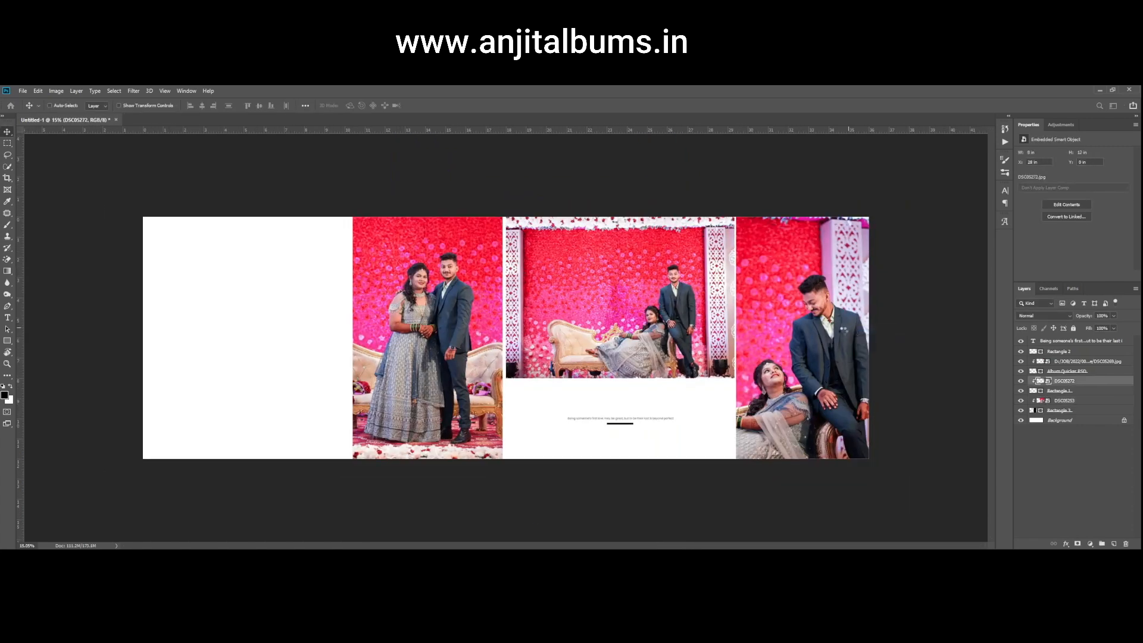
{"action": "scroll", "coordinate": [463, 350], "scroll_direction": "up", "scroll_amount": 6}
{"action": "scroll", "coordinate": [522, 327], "scroll_direction": "down", "scroll_amount": 3}
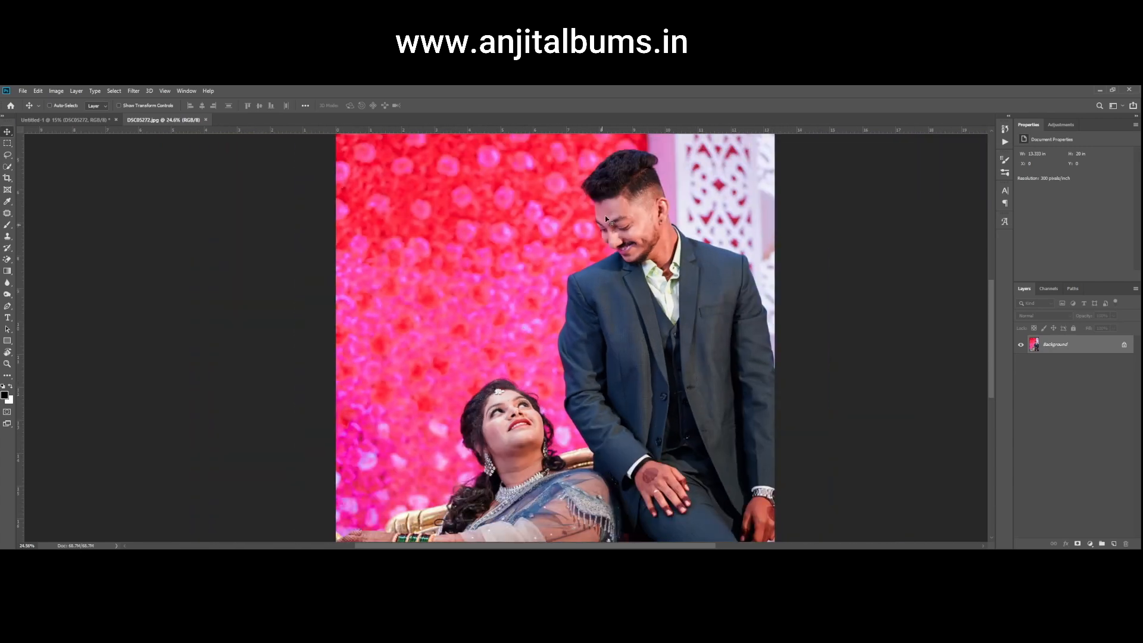
{"action": "scroll", "coordinate": [609, 194], "scroll_direction": "up", "scroll_amount": 1}
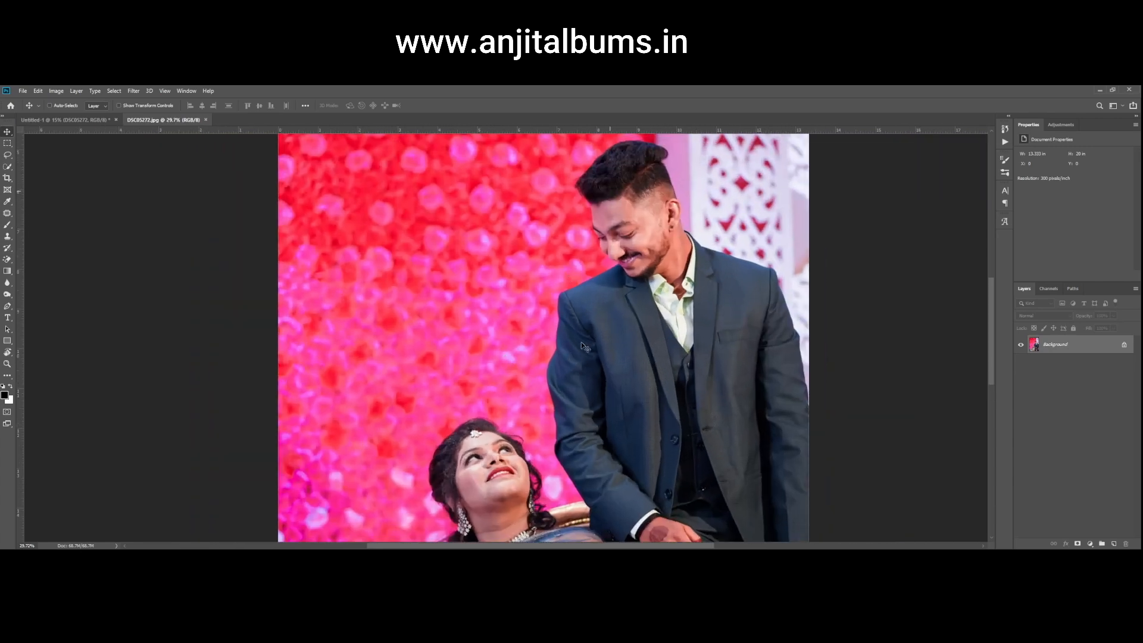
- Fade the last filter on the DSC05272 photo to 40% opacity, then marquee the bride's face and clear that selection
{"action": "key", "text": "ctrl+shift+f"}
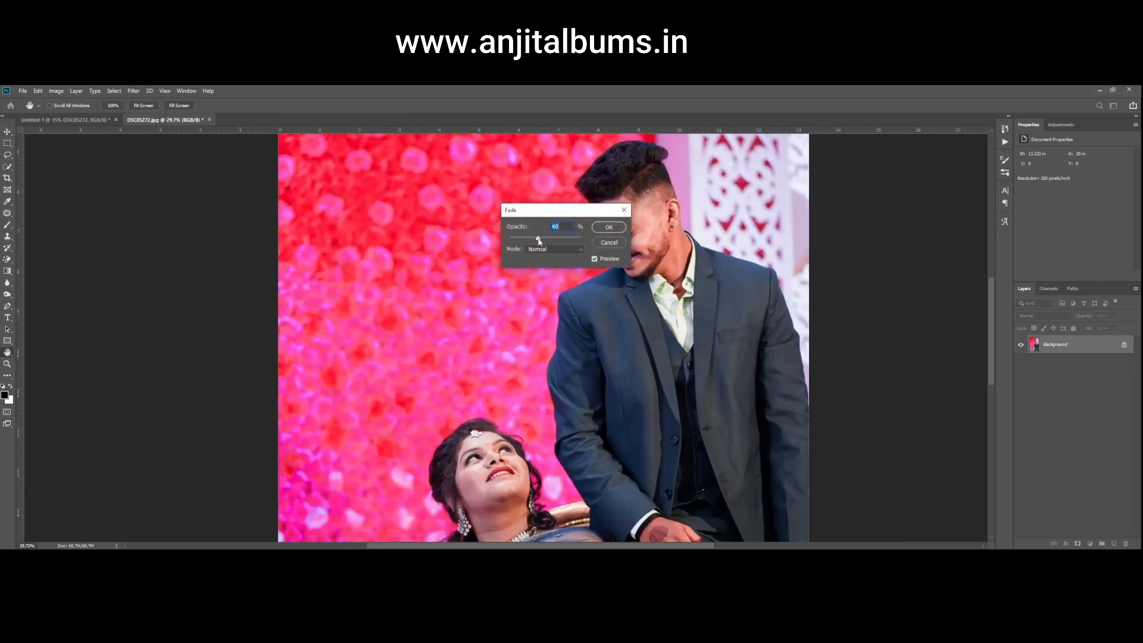
{"action": "key", "text": "Return"}
{"action": "scroll", "coordinate": [489, 515], "scroll_direction": "up", "scroll_amount": 5}
{"action": "key", "text": "m"}
{"action": "left_click_drag", "start_coordinate": [400, 334], "coordinate": [577, 527]}
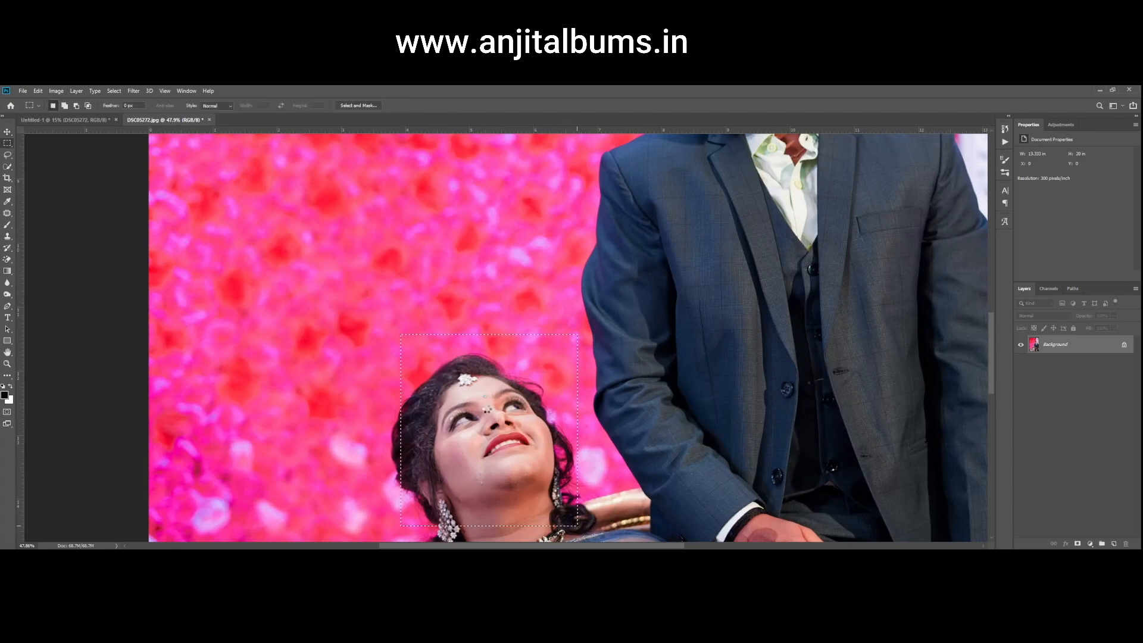
{"action": "key", "text": "ctrl+d"}
- Check the whole DSC05272 photo, then save its embedded contents and close it
{"action": "scroll", "coordinate": [443, 356], "scroll_direction": "down", "scroll_amount": 12}
{"action": "scroll", "coordinate": [531, 205], "scroll_direction": "up", "scroll_amount": 6}
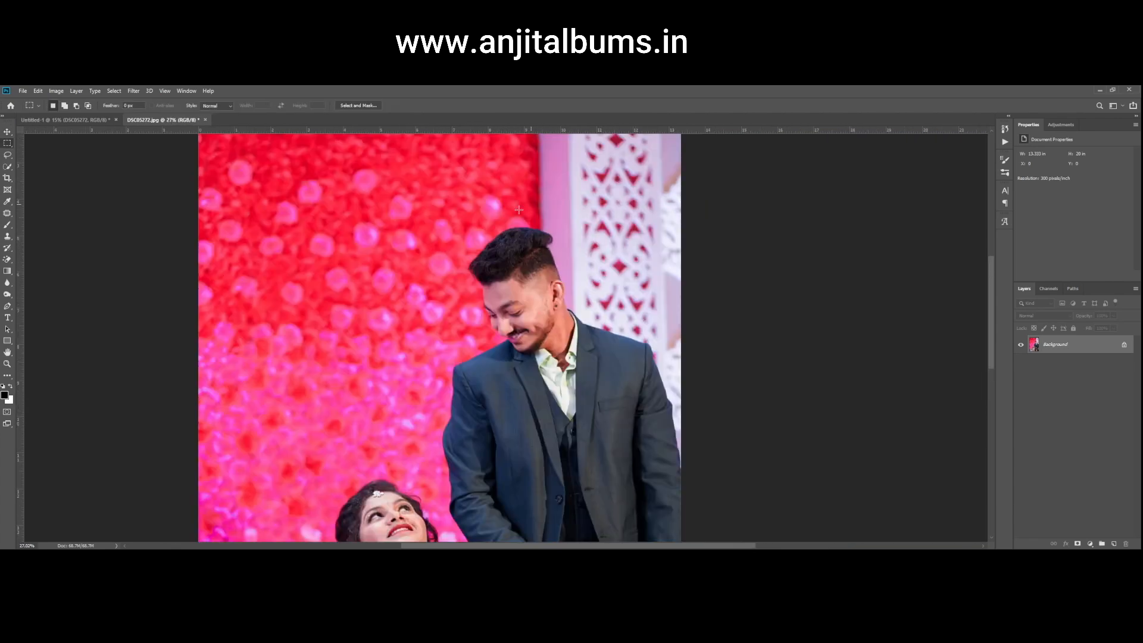
{"action": "scroll", "coordinate": [519, 209], "scroll_direction": "down", "scroll_amount": 6}
{"action": "key", "text": "ctrl+s"}
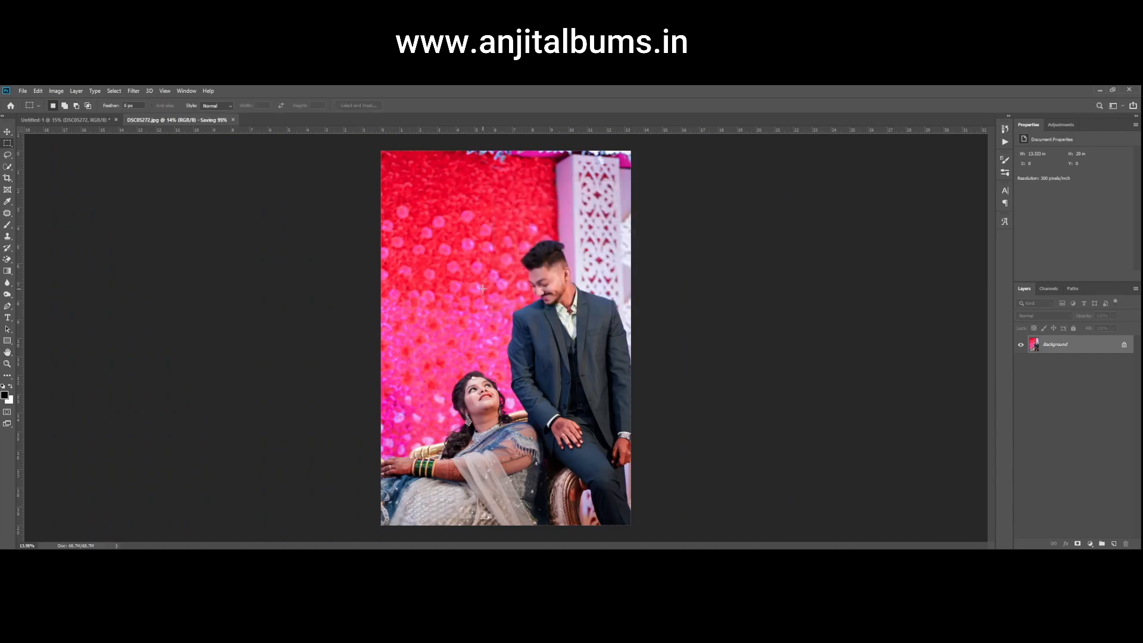
{"action": "key", "text": "ctrl+w"}
- Select the wide sofa photo DSC05269 on the spread and open its embedded contents
{"action": "key", "text": "v"}
{"action": "right_click", "coordinate": [598, 322]}
{"action": "left_click", "coordinate": [605, 326]}
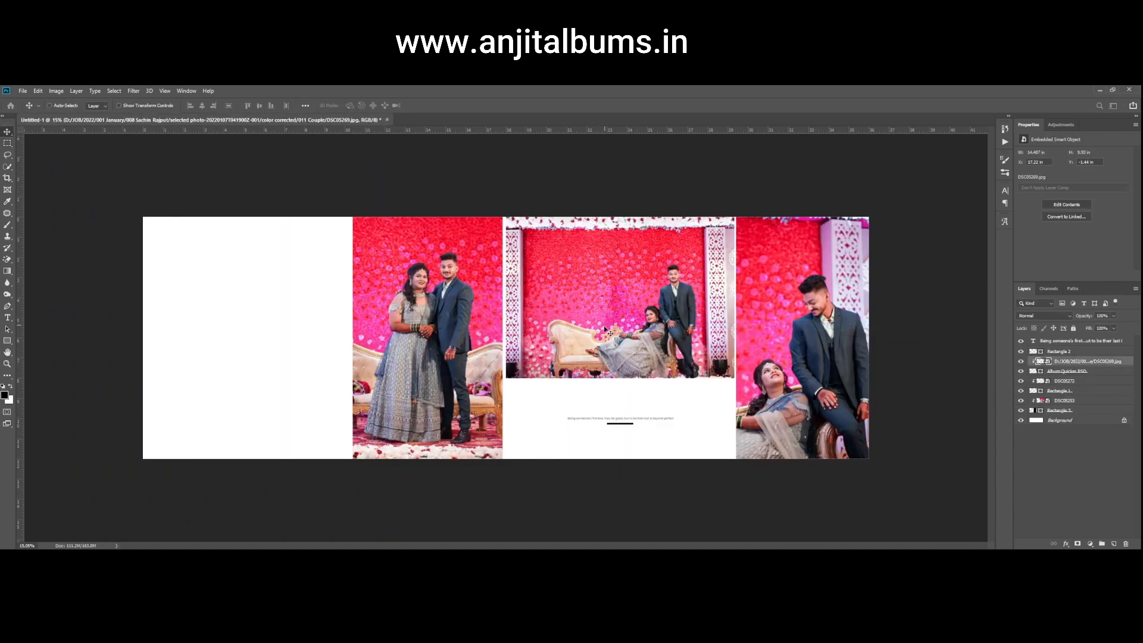
{"action": "scroll", "coordinate": [540, 329], "scroll_direction": "up", "scroll_amount": 7}
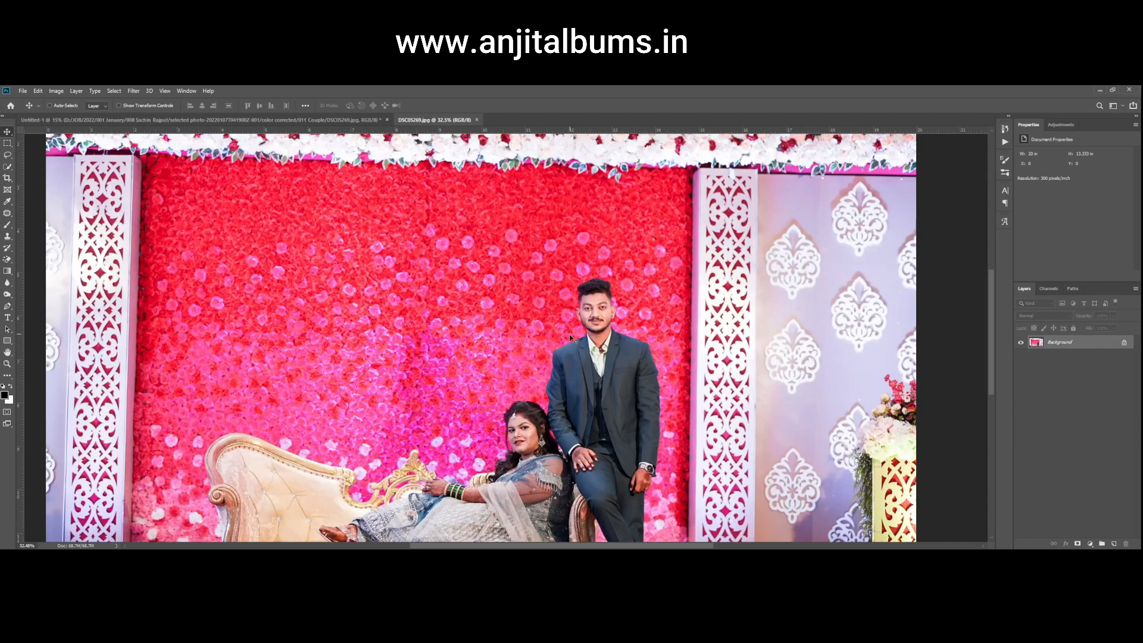
- Marquee the bride's head in the sofa photo and fade the last filter inside that selection
{"action": "scroll", "coordinate": [563, 437], "scroll_direction": "up", "scroll_amount": 7}
{"action": "scroll", "coordinate": [525, 478], "scroll_direction": "up", "scroll_amount": 3}
{"action": "key", "text": "m"}
{"action": "left_click_drag", "start_coordinate": [393, 304], "coordinate": [586, 538]}
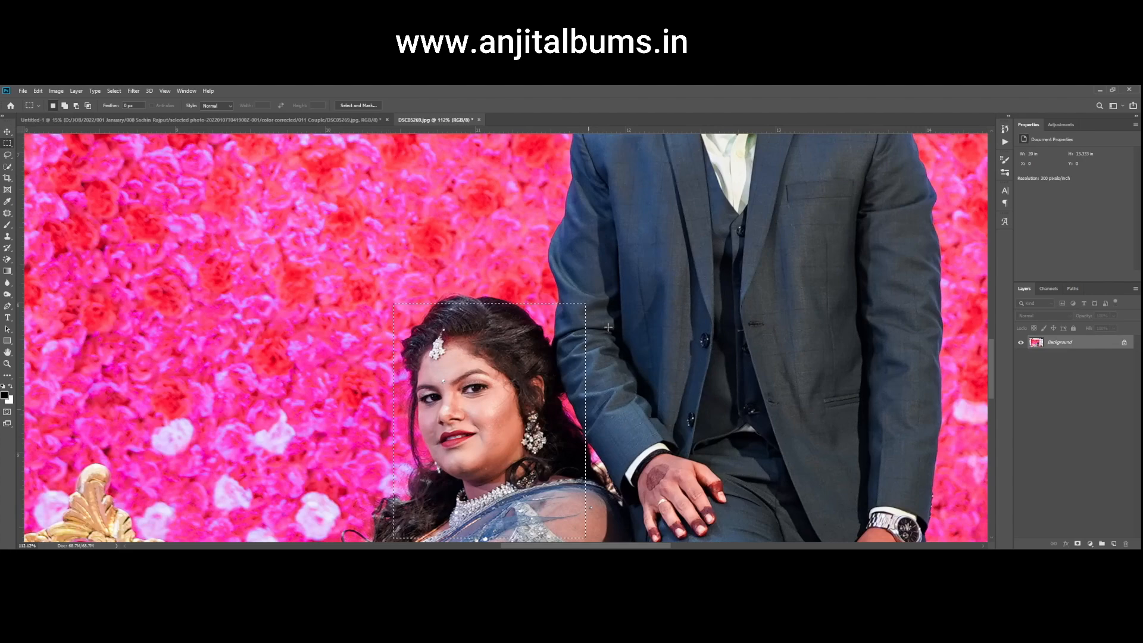
{"action": "key", "text": "ctrl+shift+f"}
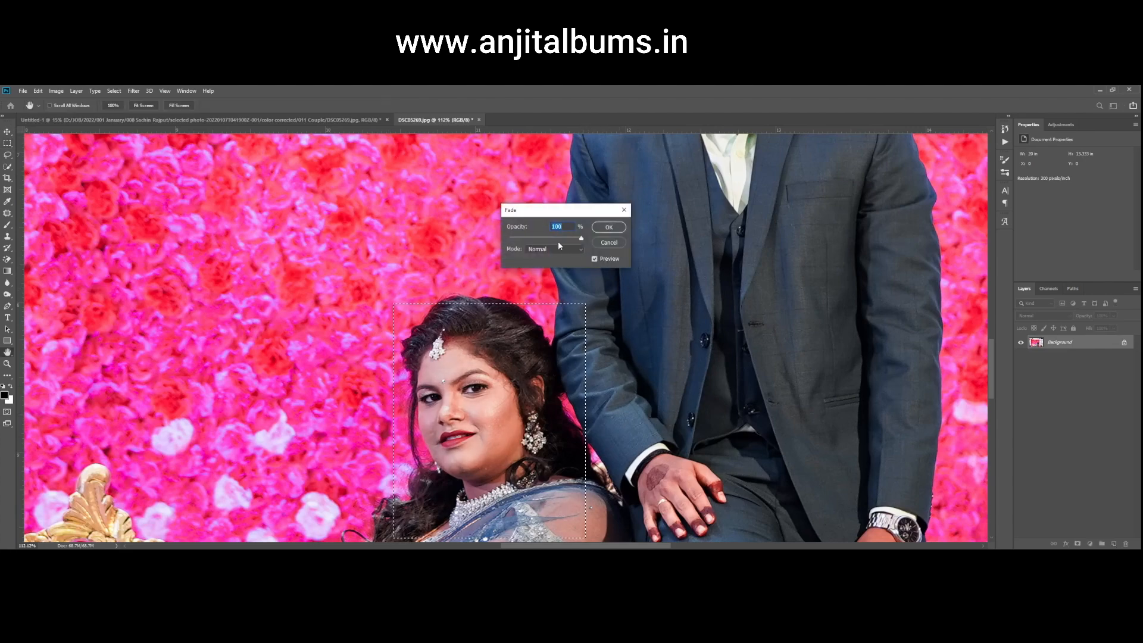
{"action": "key", "text": "Return"}
- Marquee the groom's head in the sofa photo and fade the last filter inside that selection
{"action": "scroll", "coordinate": [520, 310], "scroll_direction": "down", "scroll_amount": 3}
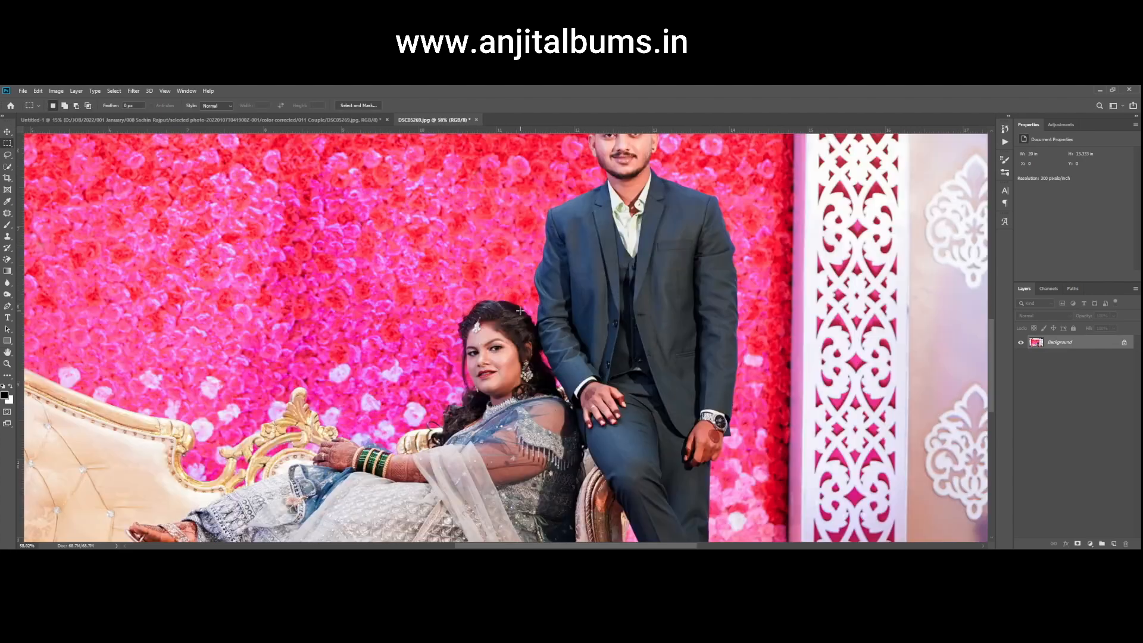
{"action": "scroll", "coordinate": [520, 310], "scroll_direction": "down", "scroll_amount": 3}
{"action": "left_click_drag", "start_coordinate": [549, 187], "coordinate": [604, 248]}
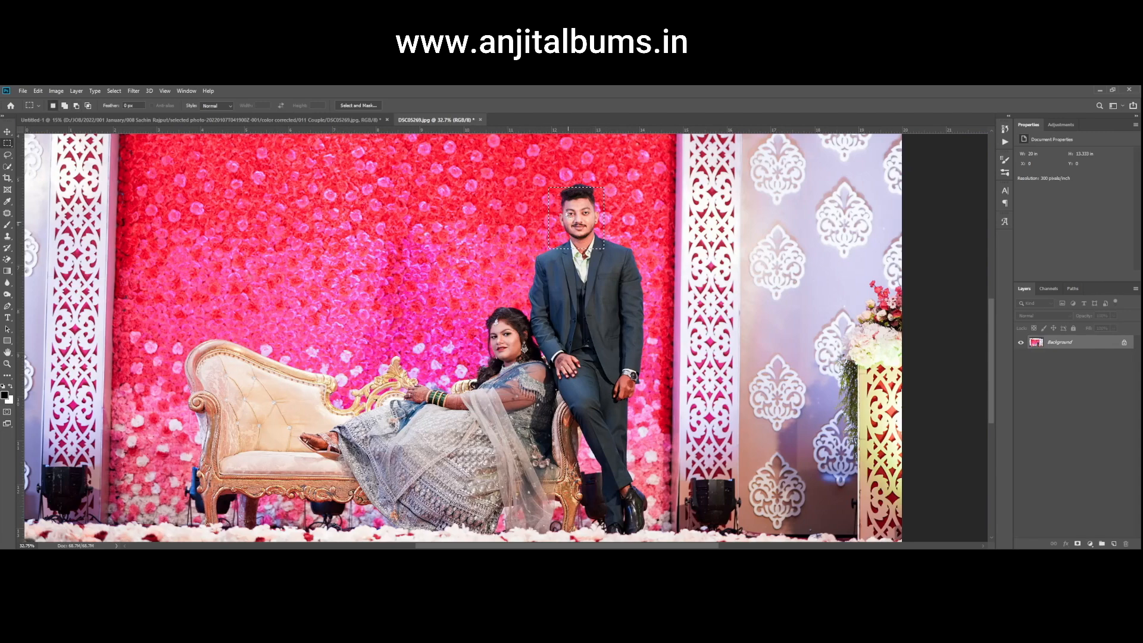
{"action": "scroll", "coordinate": [576, 214], "scroll_direction": "up", "scroll_amount": 5}
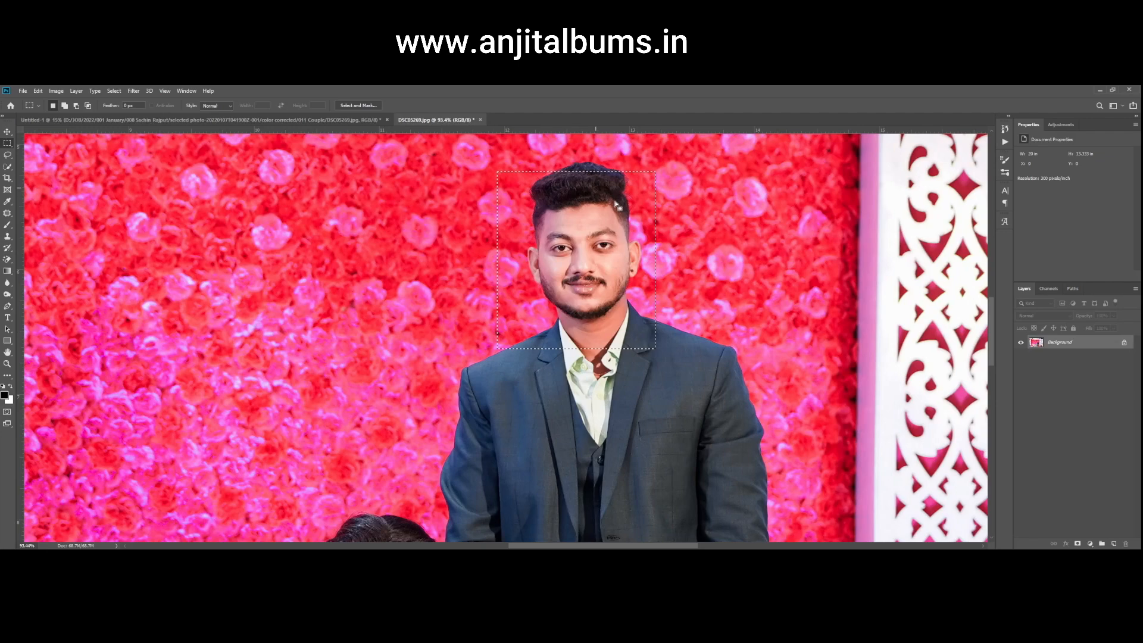
{"action": "key", "text": "ctrl+shift+f"}
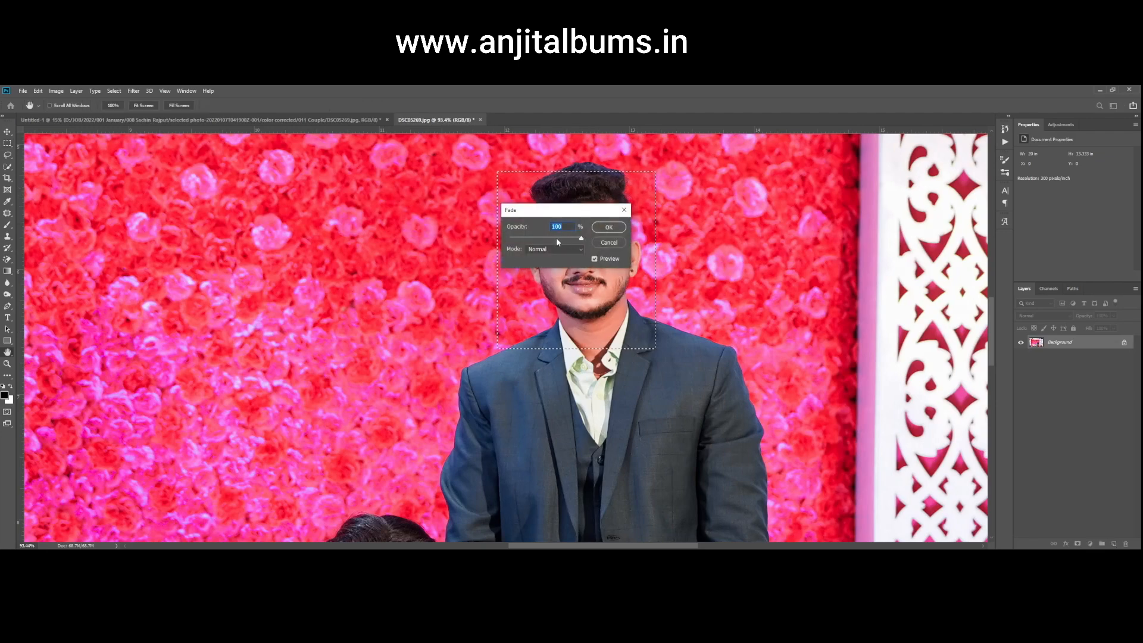
{"action": "left_click", "coordinate": [608, 226]}
- Save the retouched sofa photo's embedded contents and close them to return to the album spread
{"action": "scroll", "coordinate": [499, 224], "scroll_direction": "down", "scroll_amount": 4}
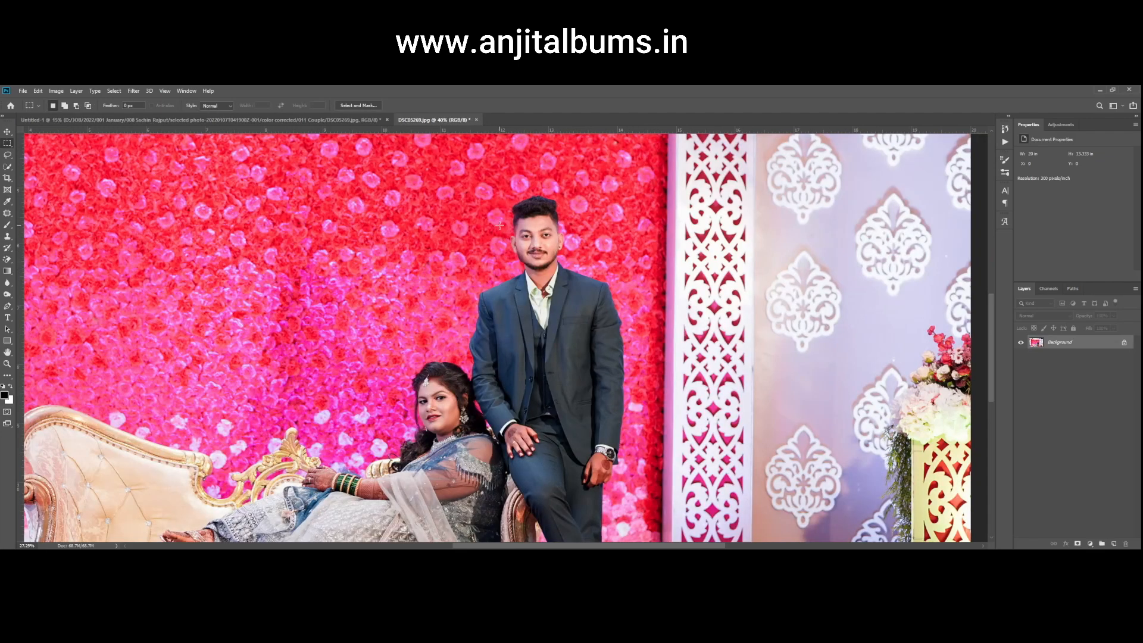
{"action": "scroll", "coordinate": [498, 224], "scroll_direction": "down", "scroll_amount": 3}
{"action": "key", "text": "ctrl+s"}
{"action": "key", "text": "Return"}
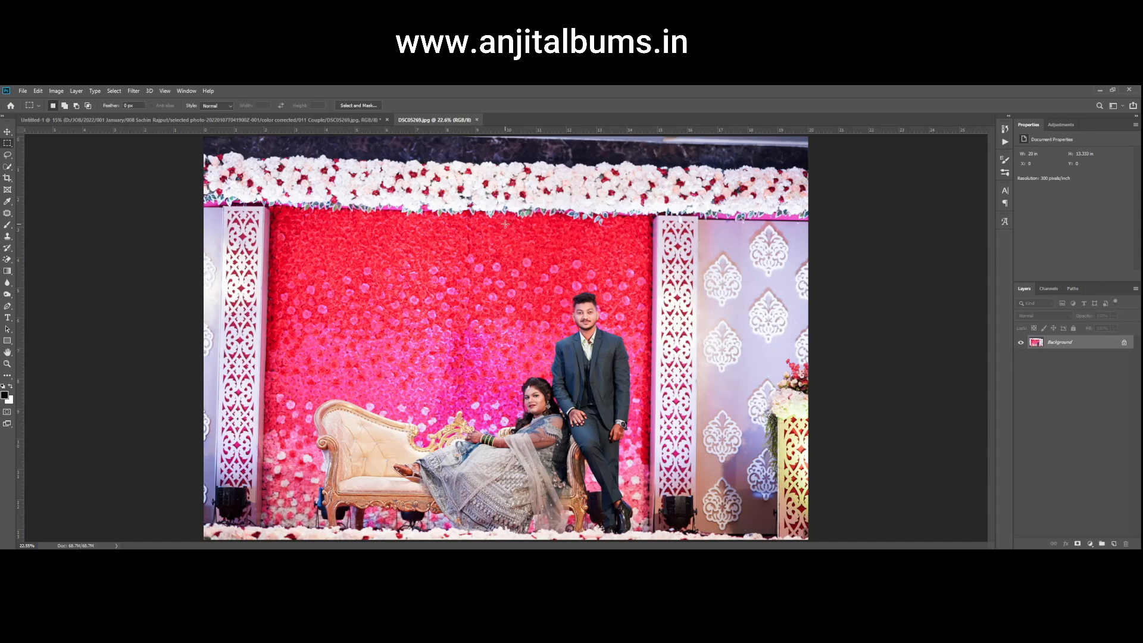
{"action": "key", "text": "ctrl+w"}
- Select the standing couple photo DSC05253 on the spread and open its embedded contents
{"action": "right_click", "coordinate": [434, 318]}
{"action": "left_click", "coordinate": [446, 327]}
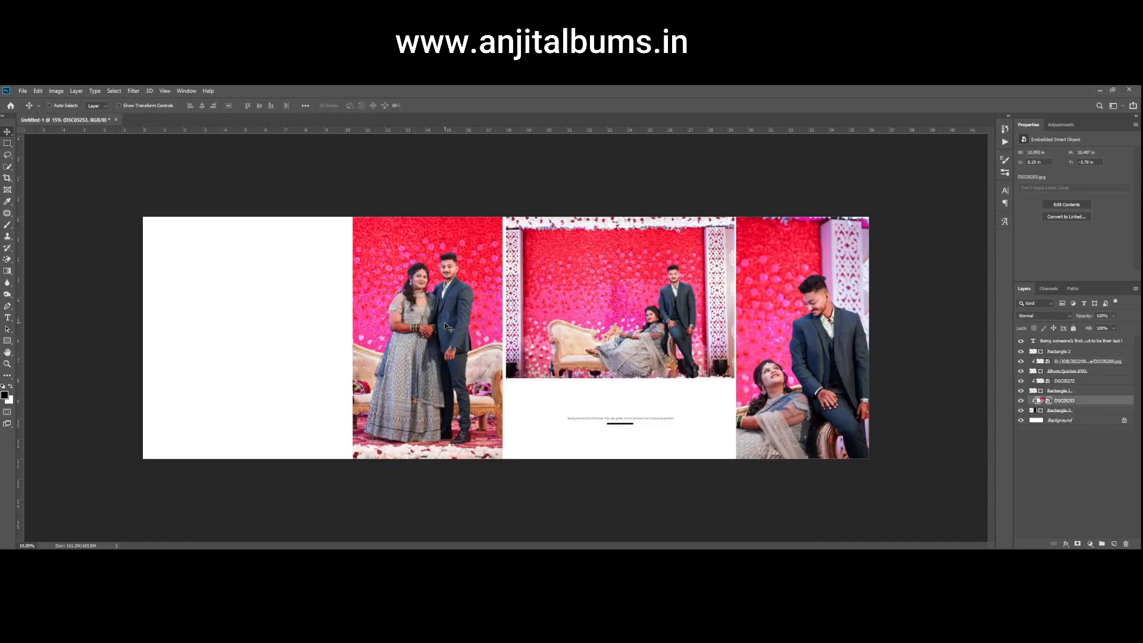
{"action": "double_click", "coordinate": [443, 322]}
{"action": "scroll", "coordinate": [619, 336], "scroll_direction": "up", "scroll_amount": 4}
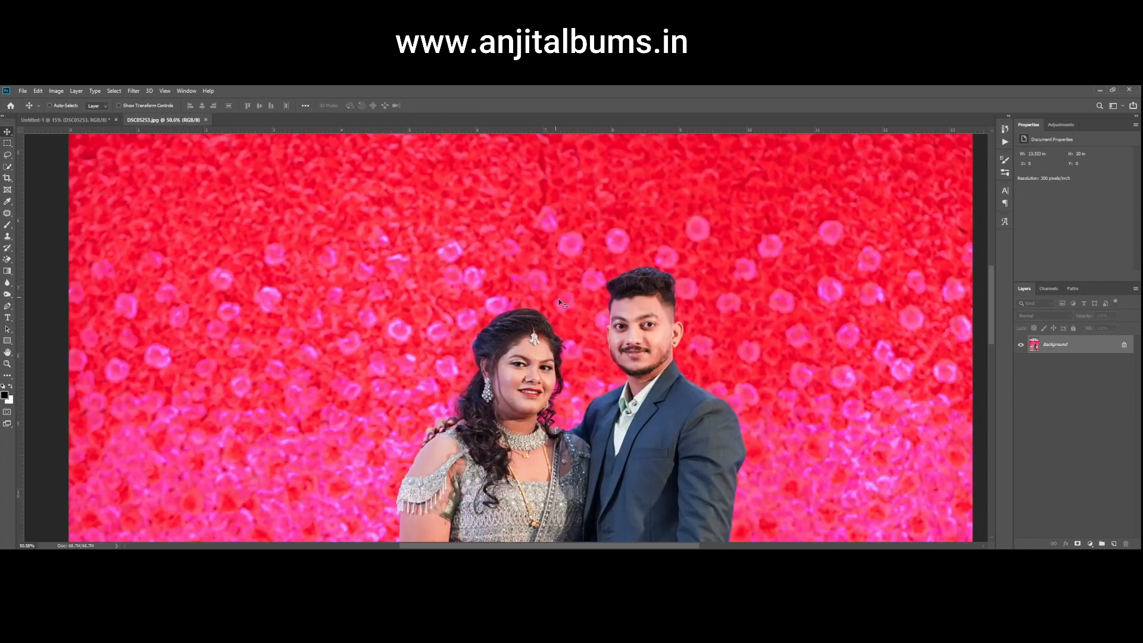
- Marquee the bride's and the groom's heads in turn in the standing couple photo for retouching
{"action": "scroll", "coordinate": [580, 325], "scroll_direction": "up", "scroll_amount": 2}
{"action": "key", "text": "m"}
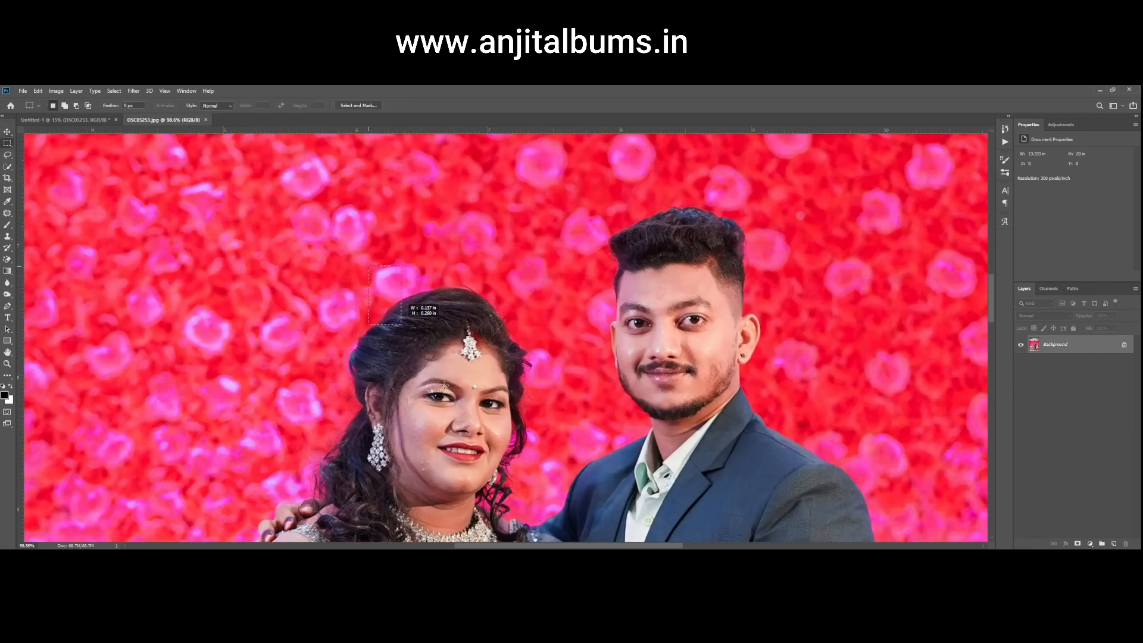
{"action": "left_click_drag", "start_coordinate": [368, 253], "coordinate": [546, 541]}
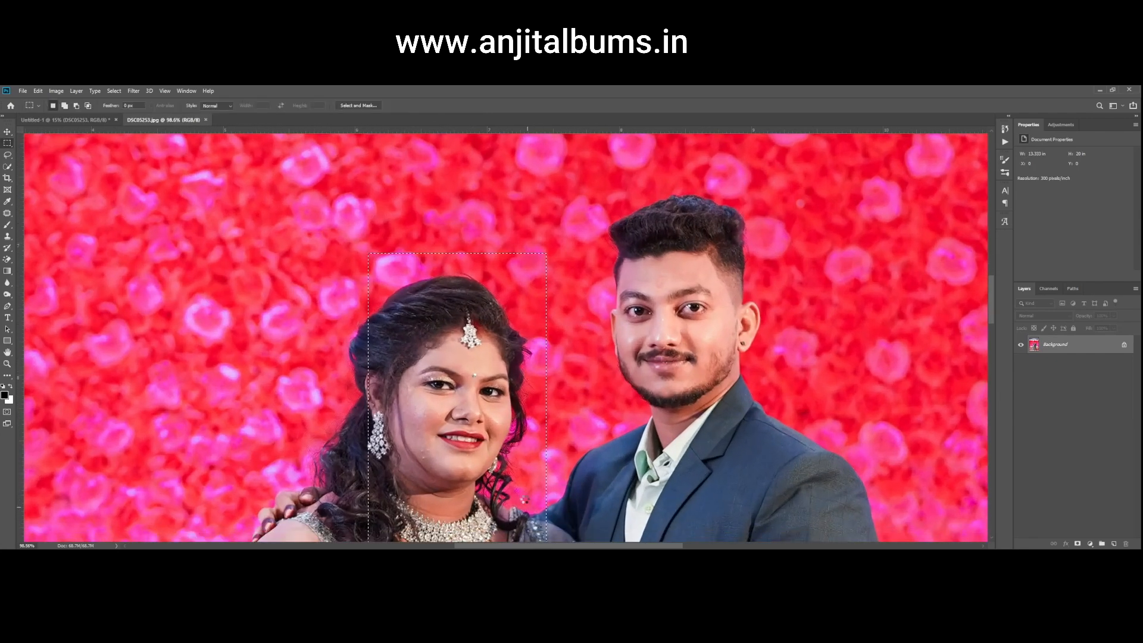
{"action": "left_click", "coordinate": [599, 408]}
{"action": "left_click_drag", "start_coordinate": [601, 203], "coordinate": [777, 491]}
{"action": "left_click_drag", "start_coordinate": [357, 247], "coordinate": [567, 520]}
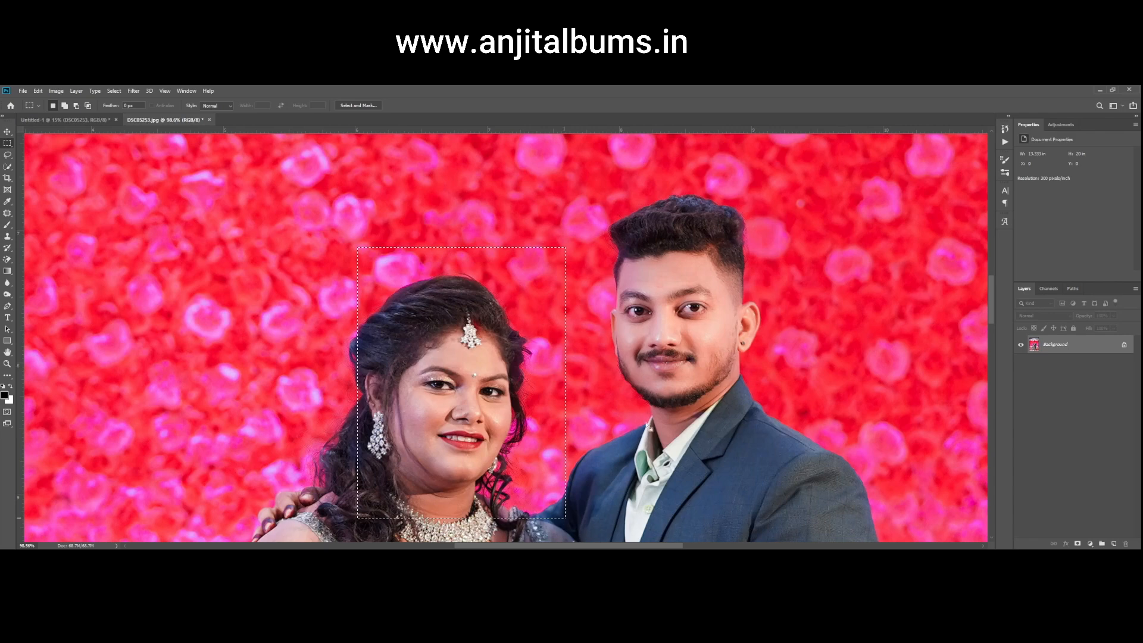
- Marquee the bride's torso and hands plus the groom's hand and lower legs for retouching, then clear the selection
{"action": "scroll", "coordinate": [499, 287], "scroll_direction": "down", "scroll_amount": 11}
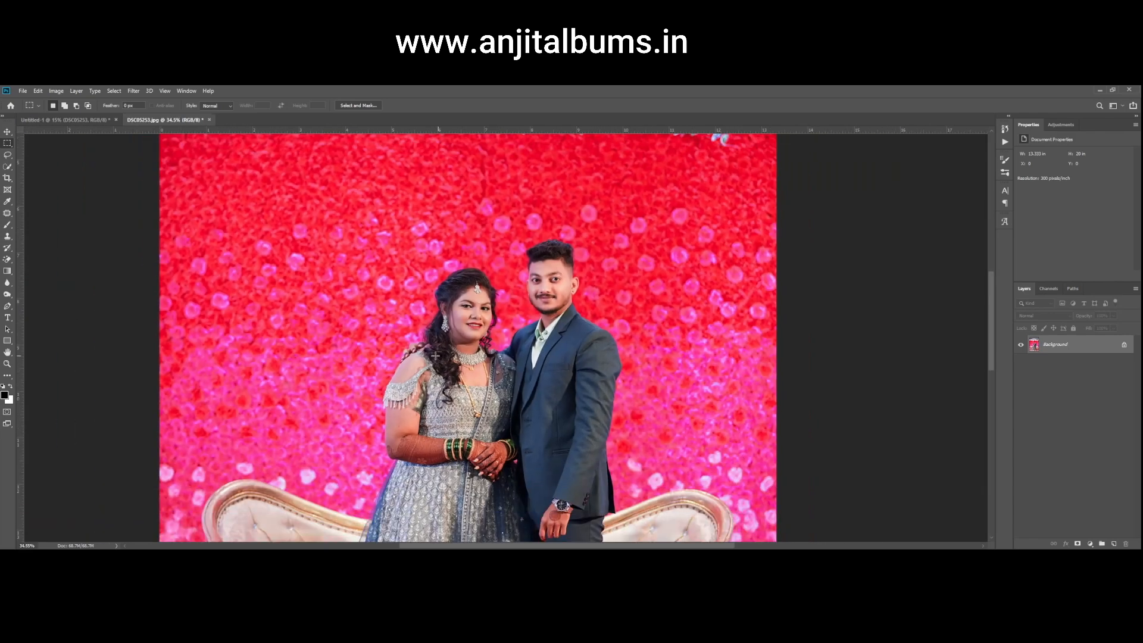
{"action": "left_click_drag", "start_coordinate": [382, 370], "coordinate": [566, 536]}
{"action": "left_click_drag", "start_coordinate": [532, 499], "coordinate": [603, 541]}
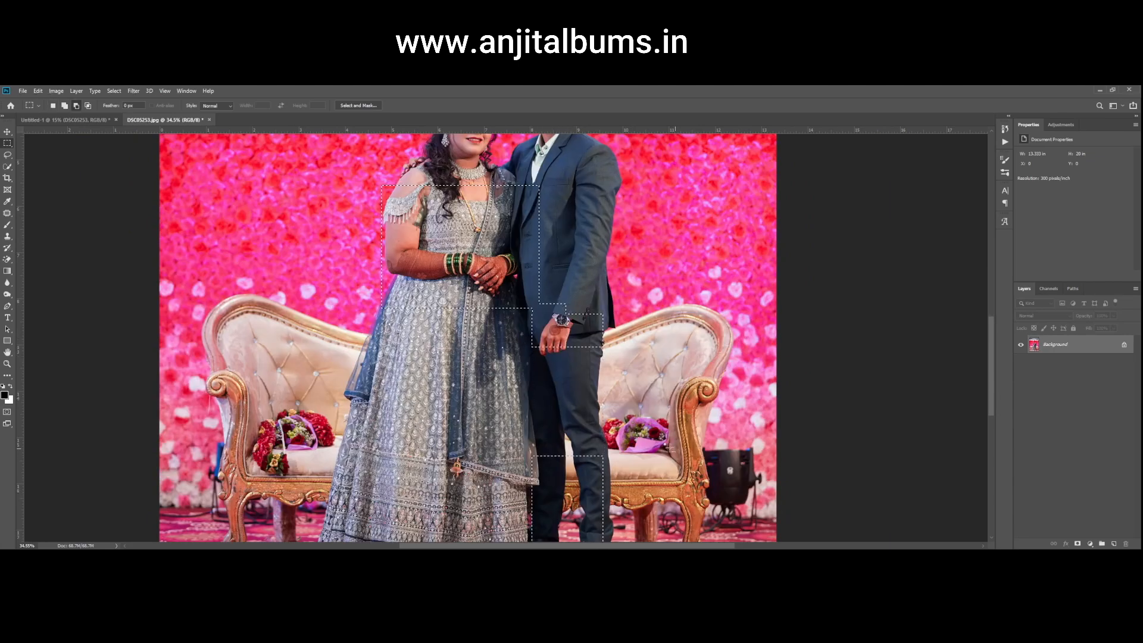
{"action": "scroll", "coordinate": [562, 320], "scroll_direction": "up", "scroll_amount": 2}
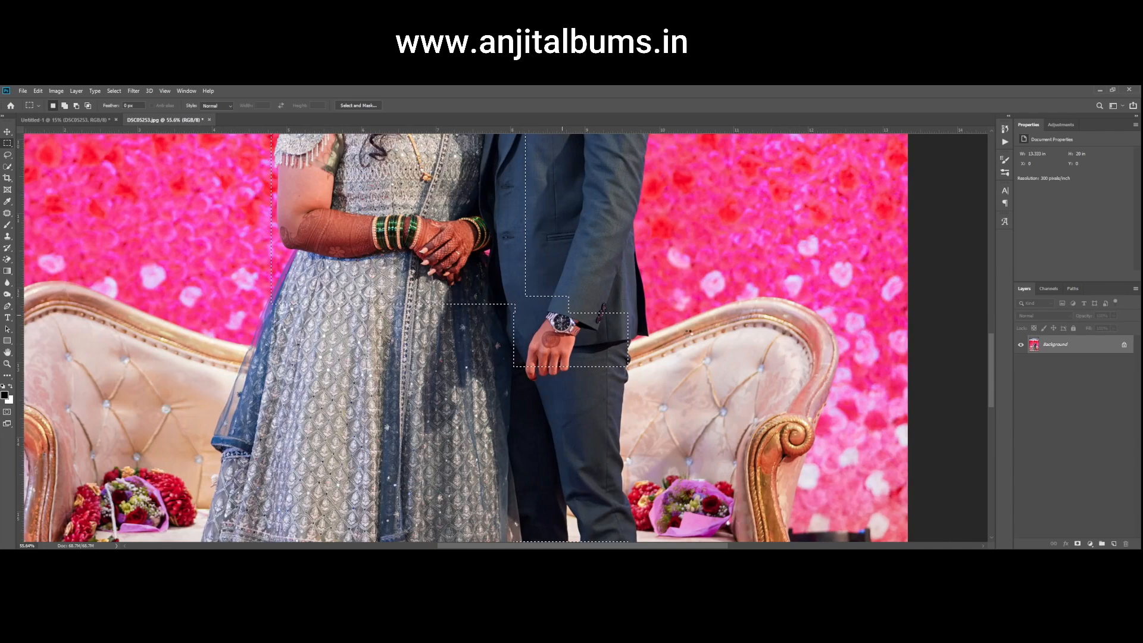
{"action": "key", "text": "ctrl+d"}
{"action": "scroll", "coordinate": [684, 320], "scroll_direction": "down", "scroll_amount": 5}
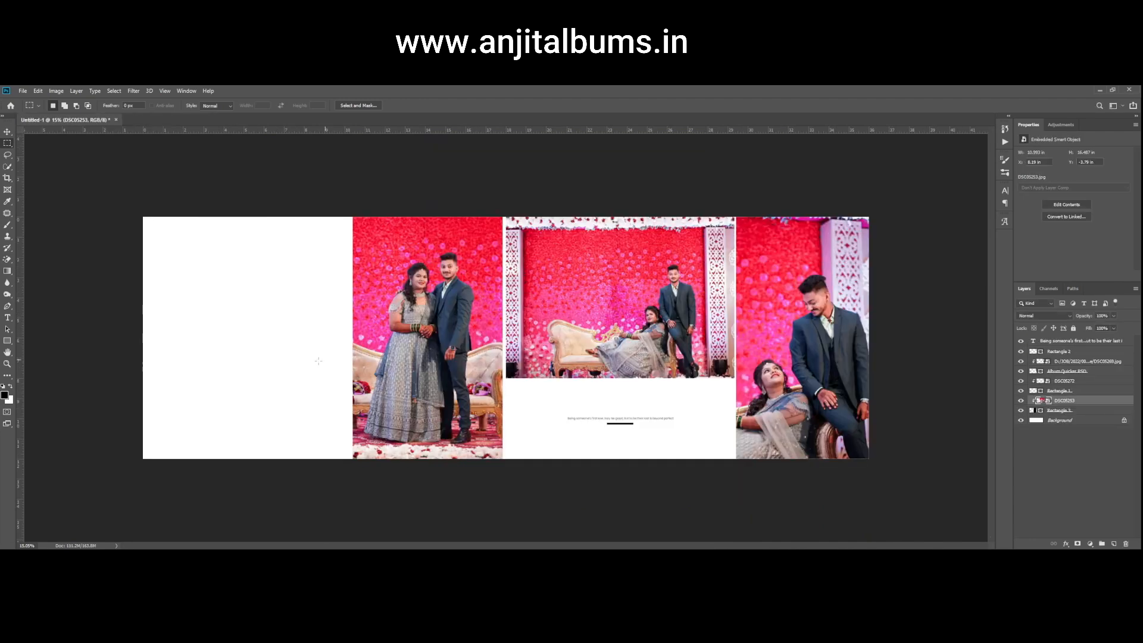
- Switch to the album photo browser, mark DSC05253.jpg as used and return to the spread's blank page
{"action": "key", "text": "ctrl+plus"}
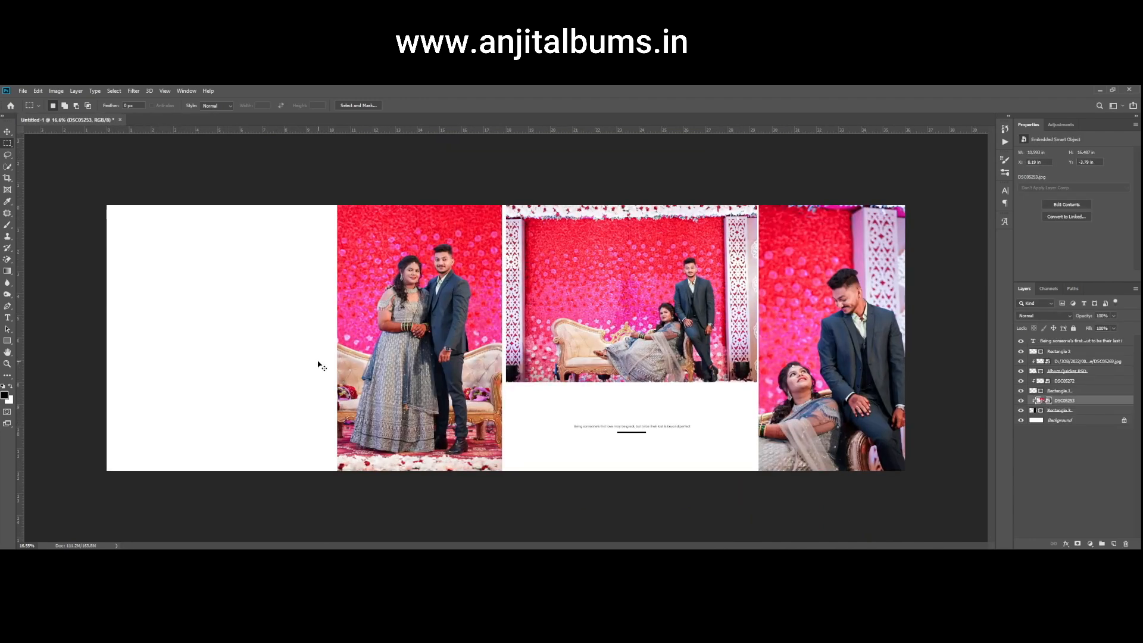
{"action": "scroll", "coordinate": [490, 504], "scroll_direction": "up", "scroll_amount": 1}
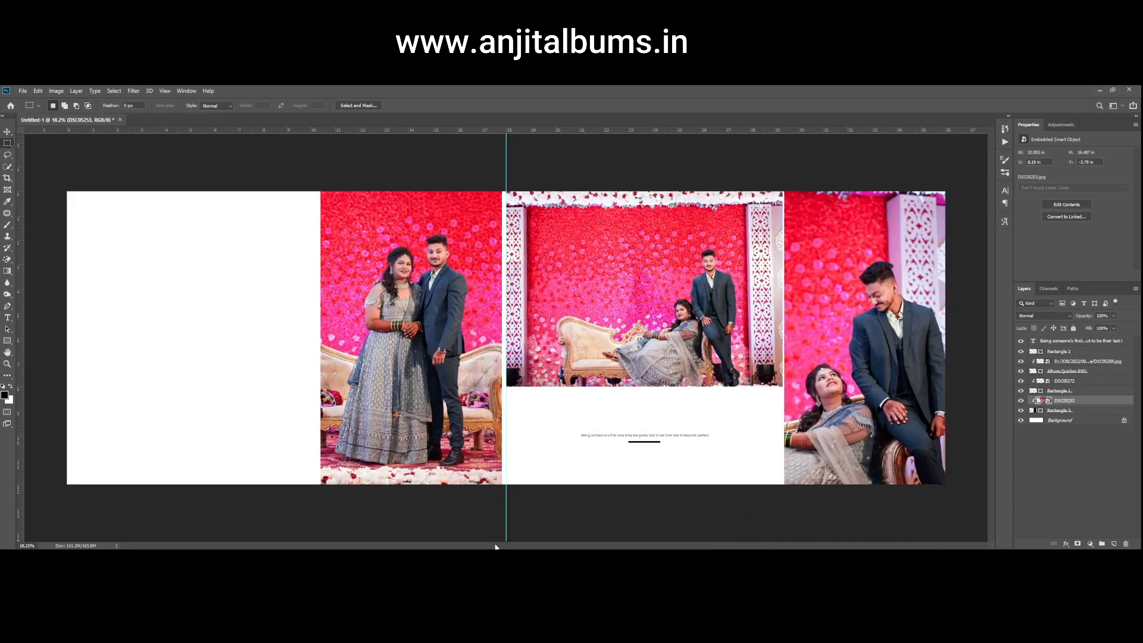
{"action": "key", "text": "v"}
{"action": "scroll", "coordinate": [465, 507], "scroll_direction": "up", "scroll_amount": 1}
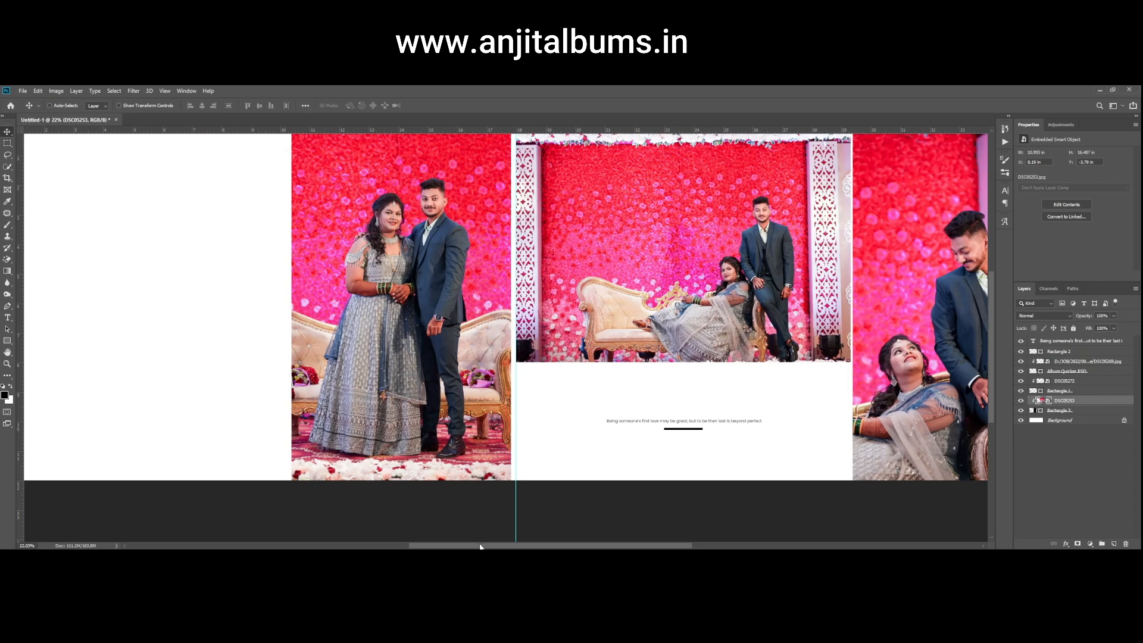
{"action": "left_click_drag", "start_coordinate": [481, 546], "coordinate": [436, 541]}
{"action": "scroll", "coordinate": [349, 426], "scroll_direction": "down", "scroll_amount": 1}
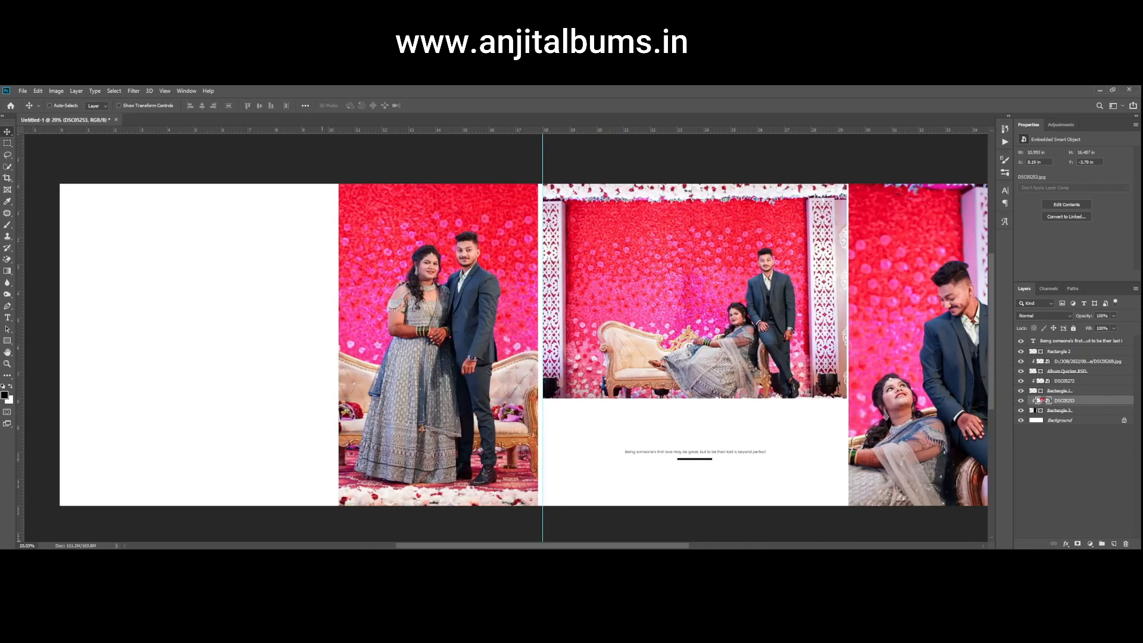
{"action": "key", "text": "alt+Tab"}
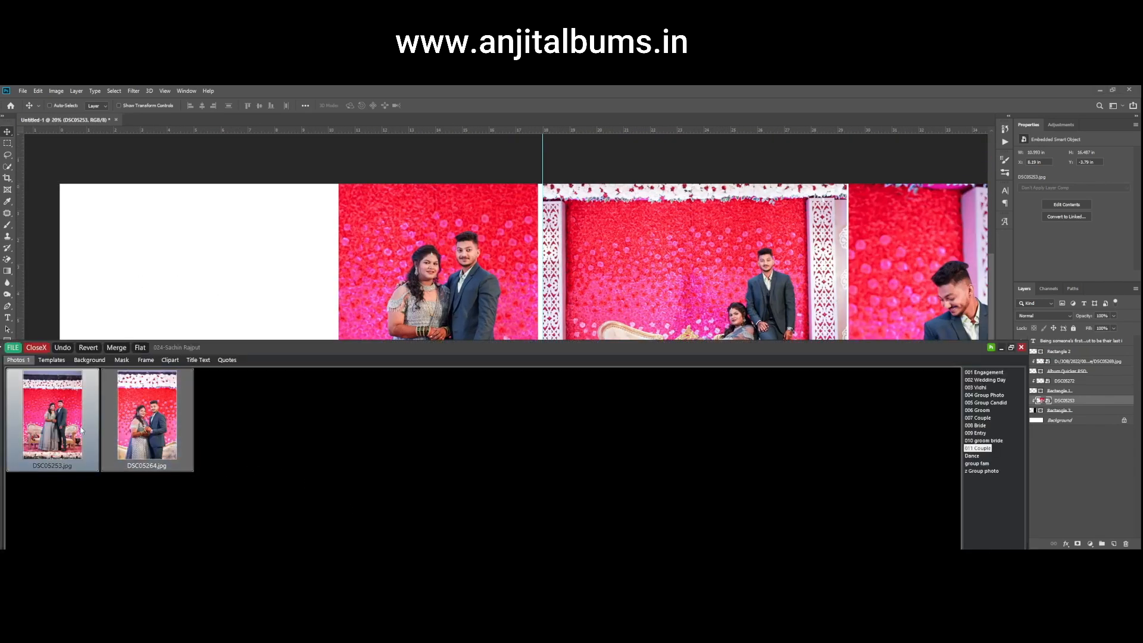
{"action": "right_click", "coordinate": [41, 401]}
{"action": "mouse_move", "coordinate": [70, 449]}
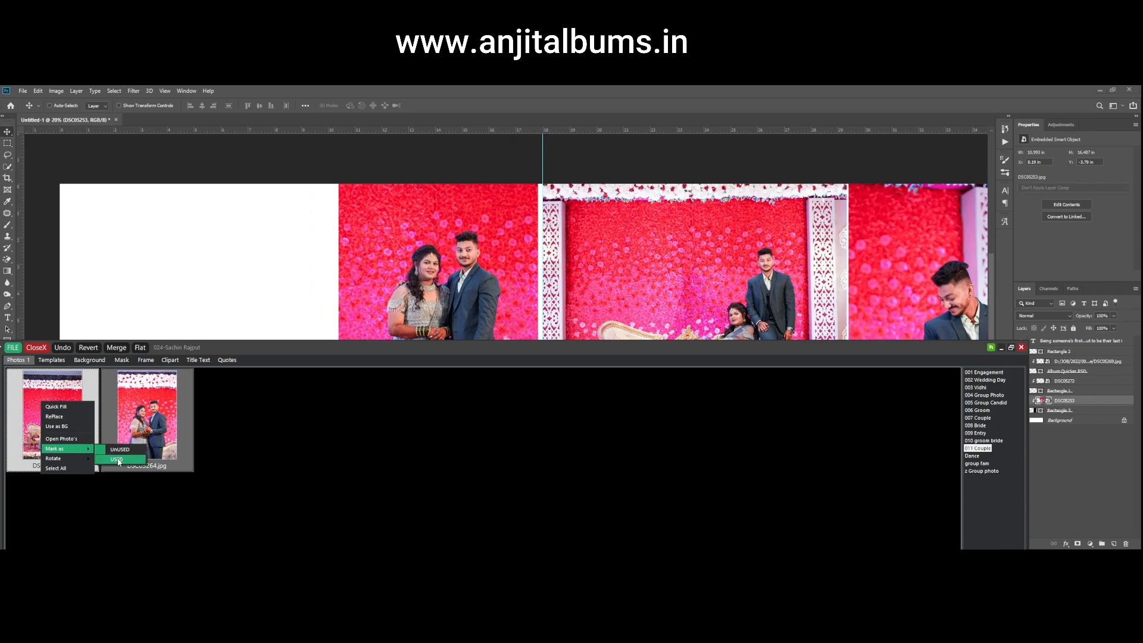
{"action": "left_click", "coordinate": [118, 459]}
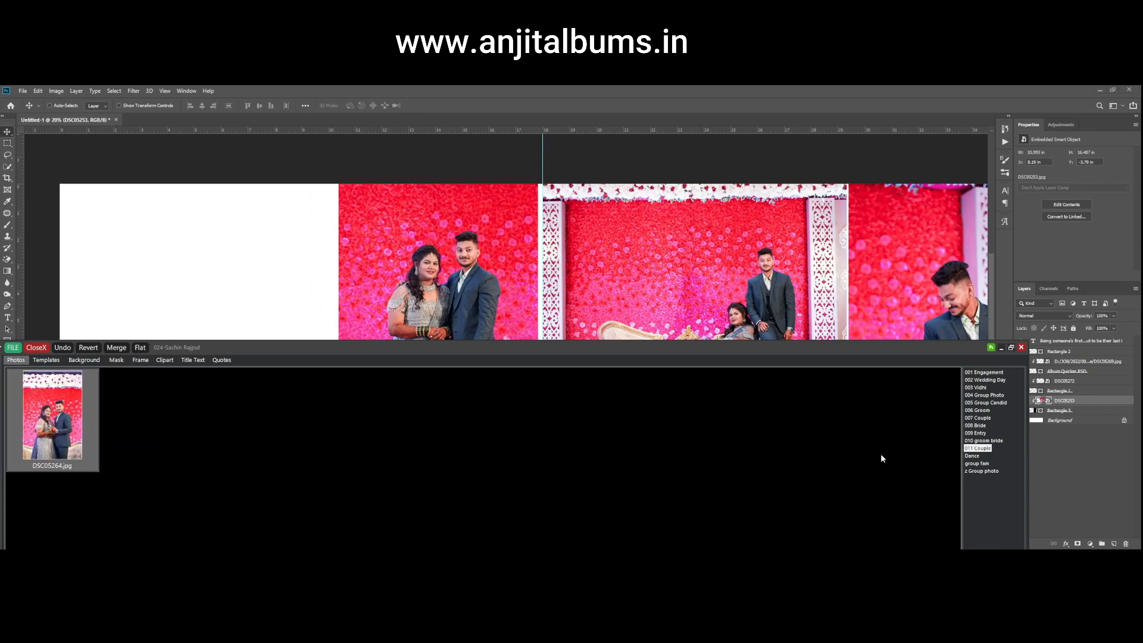
{"action": "left_click", "coordinate": [1000, 350]}
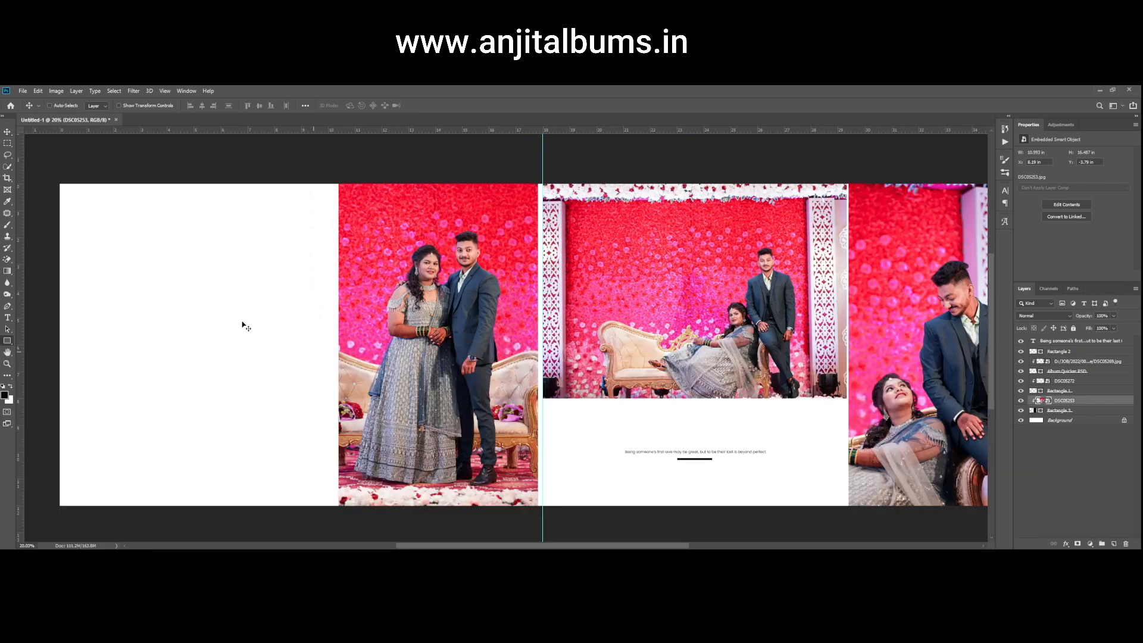
- Draw a black rectangle about 1550 by 1530 px in the blank page's upper outer corner and set its opacity to 11%
{"action": "key", "text": "u"}
{"action": "left_click_drag", "start_coordinate": [58, 183], "coordinate": [196, 319]}
{"action": "key", "text": "v"}
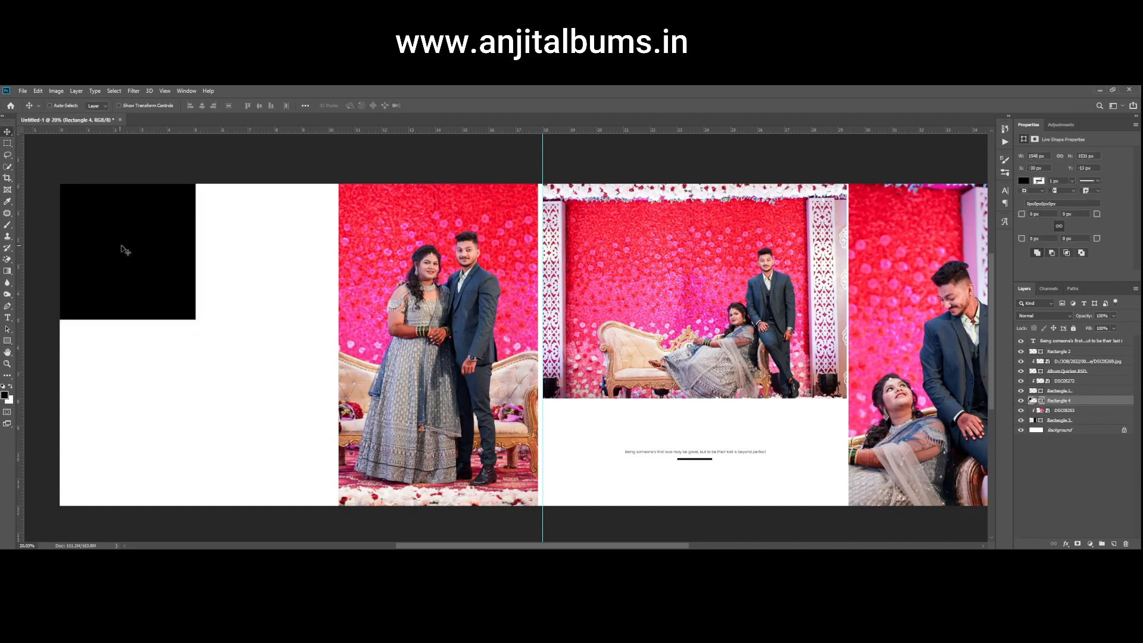
{"action": "left_click_drag", "start_coordinate": [125, 247], "coordinate": [127, 251]}
{"action": "key", "text": "1"}
{"action": "key", "text": "1"}
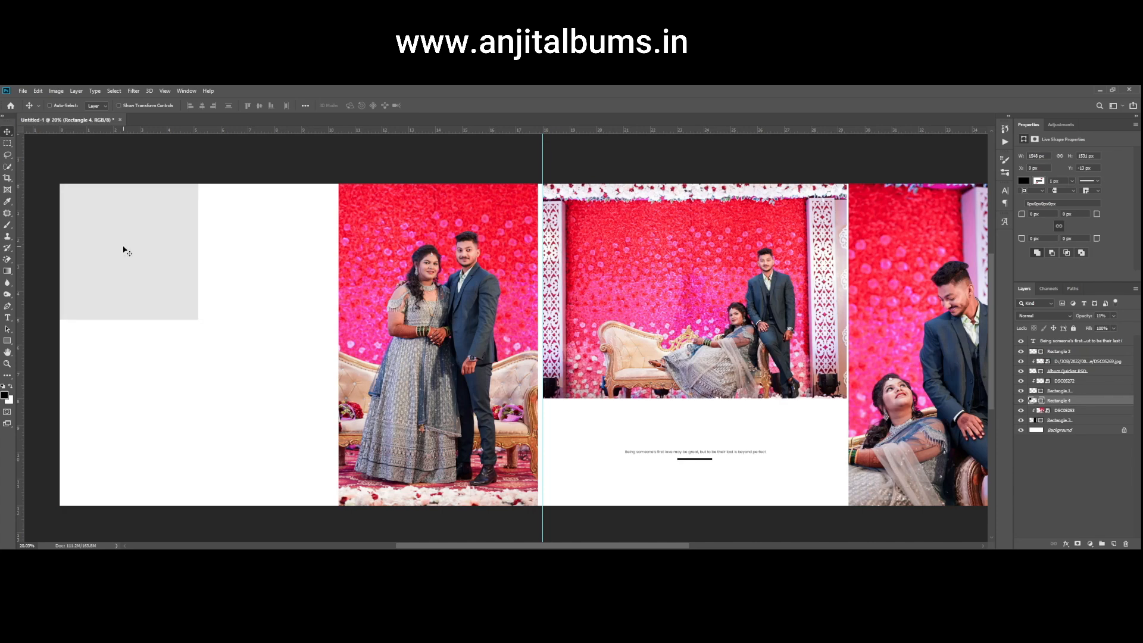
- Copy the grey square to the blank page's lower inner corner and place another copy at full opacity near the page centre
{"action": "left_click_drag", "start_coordinate": [149, 281], "coordinate": [296, 466]}
{"action": "left_click_drag", "start_coordinate": [280, 385], "coordinate": [195, 323]}
{"action": "key", "text": "0"}
- Stretch the full-opacity black rectangle evenly up and down to a height of about 2420 px
{"action": "key", "text": "ctrl+t"}
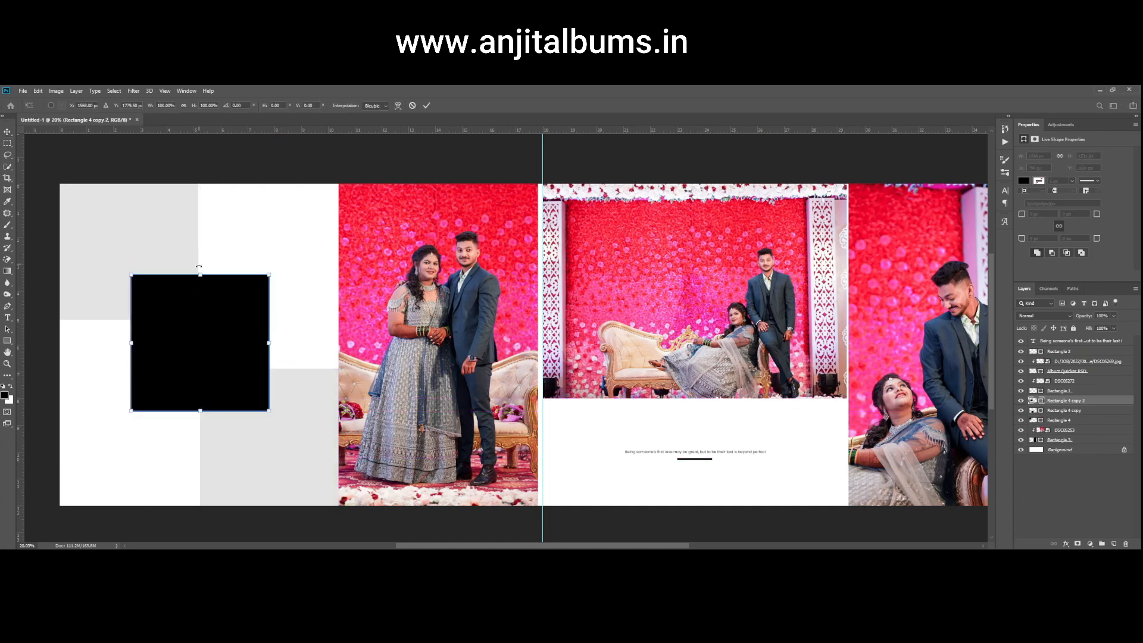
{"action": "left_click_drag", "start_coordinate": [199, 267], "coordinate": [200, 235]}
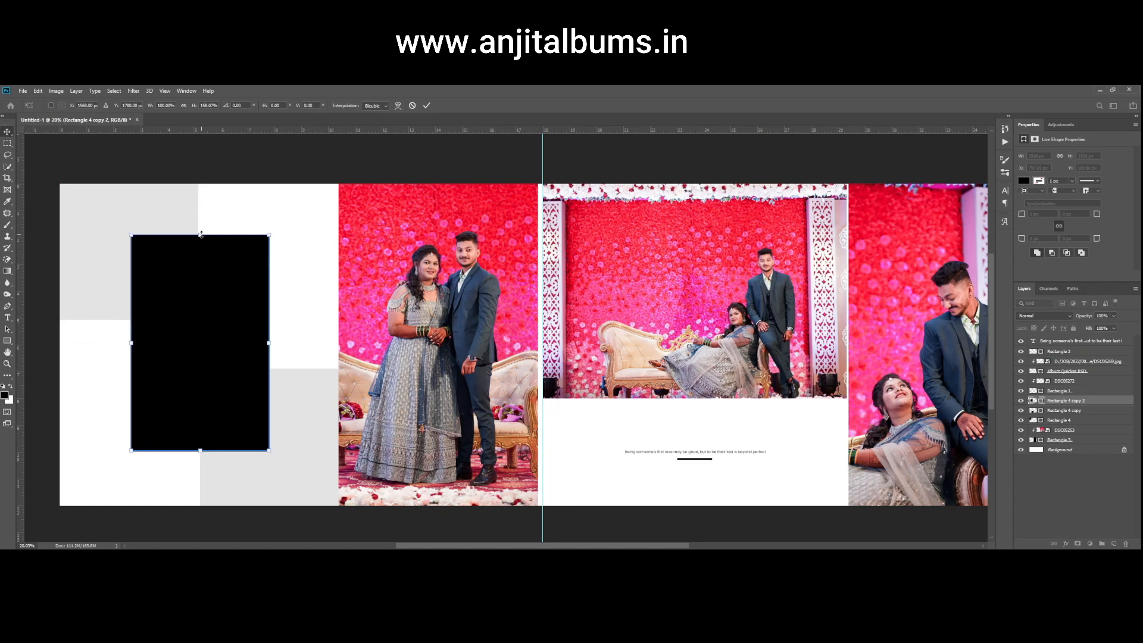
{"action": "key", "text": "Return"}
- Centre the black rectangle horizontally and vertically in a marquee of the outer page's empty area, then clear the selection
{"action": "key", "text": "m"}
{"action": "left_click_drag", "start_coordinate": [60, 184], "coordinate": [338, 528]}
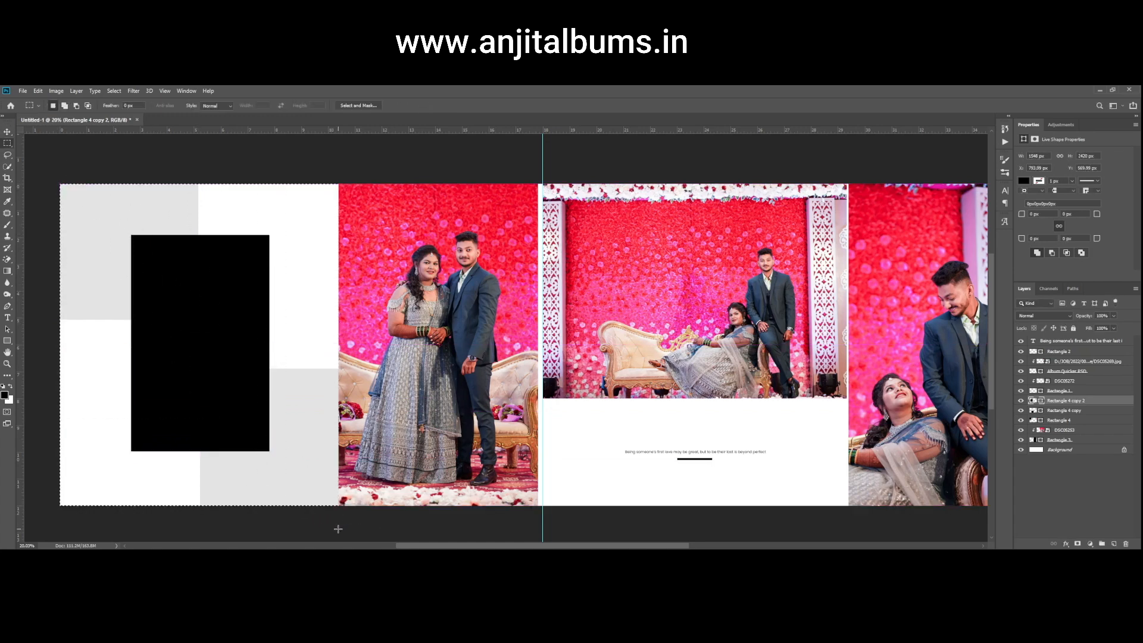
{"action": "key", "text": "v"}
{"action": "left_click", "coordinate": [202, 106]}
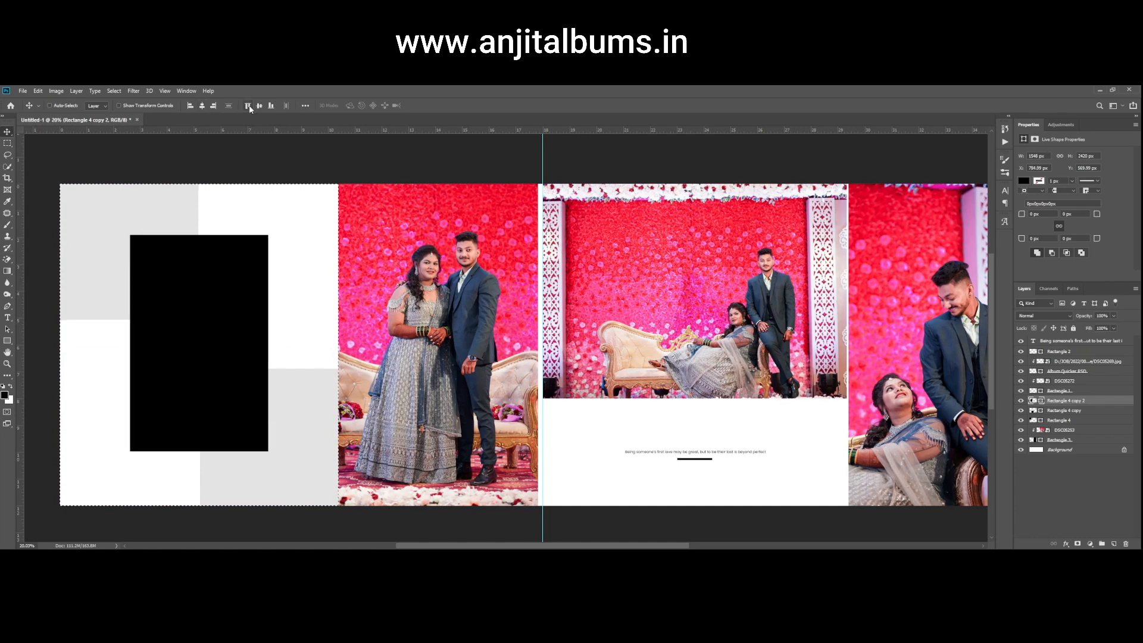
{"action": "left_click", "coordinate": [258, 108]}
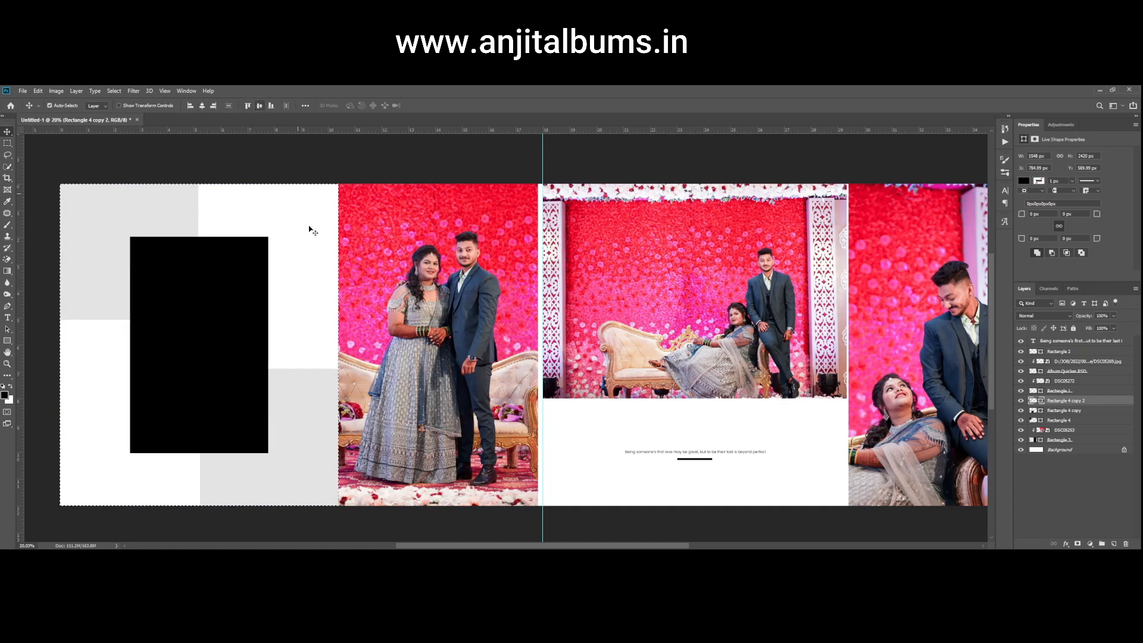
{"action": "key", "text": "ctrl+d"}
- Switch to the album photo browser, place DSC05264.jpg into the spread and clip it to the black rectangle
{"action": "key", "text": "alt+Tab"}
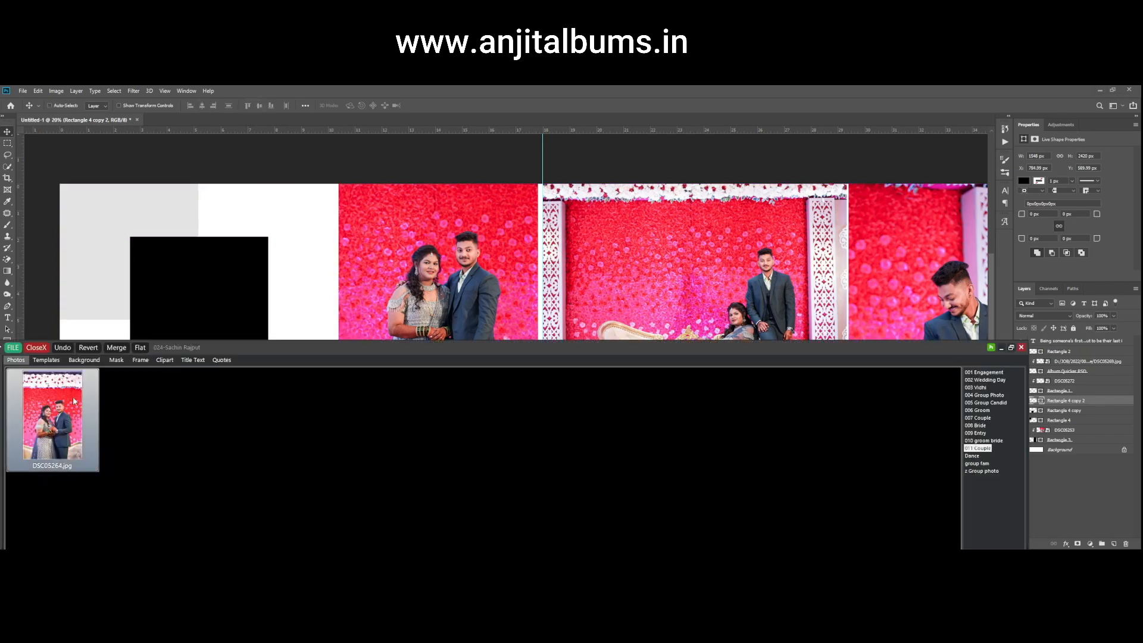
{"action": "left_click_drag", "start_coordinate": [74, 400], "coordinate": [199, 209]}
{"action": "left_click", "coordinate": [1003, 349]}
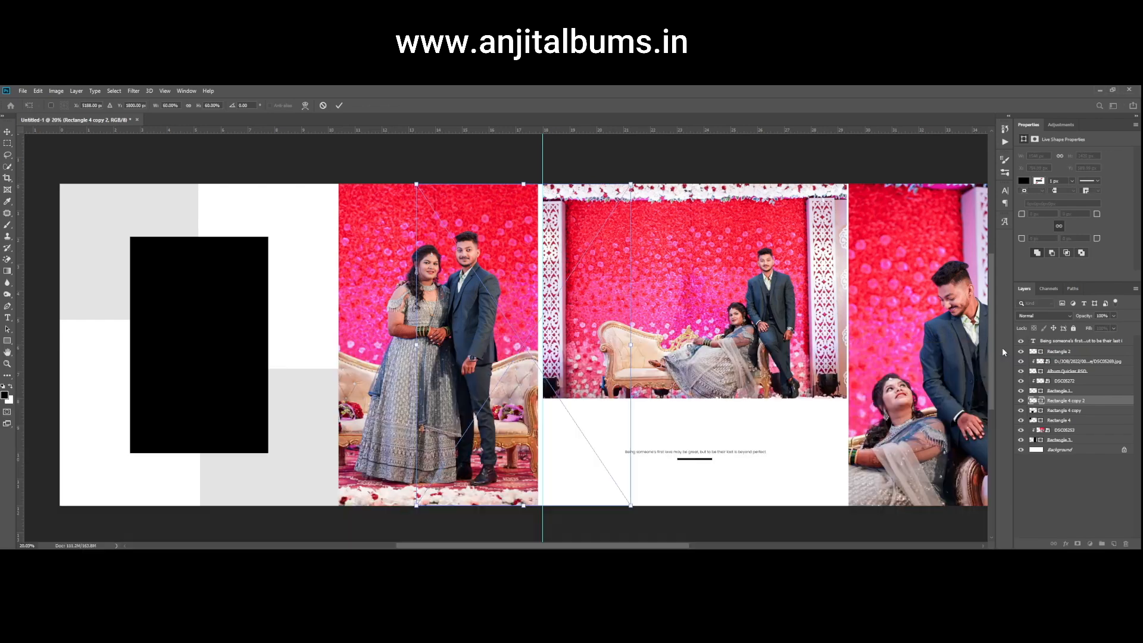
{"action": "key", "text": "Return"}
{"action": "key", "text": "ctrl+alt+g"}
- Move the clipped couple photo into the rectangle and scale it down to about 10.8 in high so the couple fits
{"action": "left_click_drag", "start_coordinate": [514, 406], "coordinate": [195, 375]}
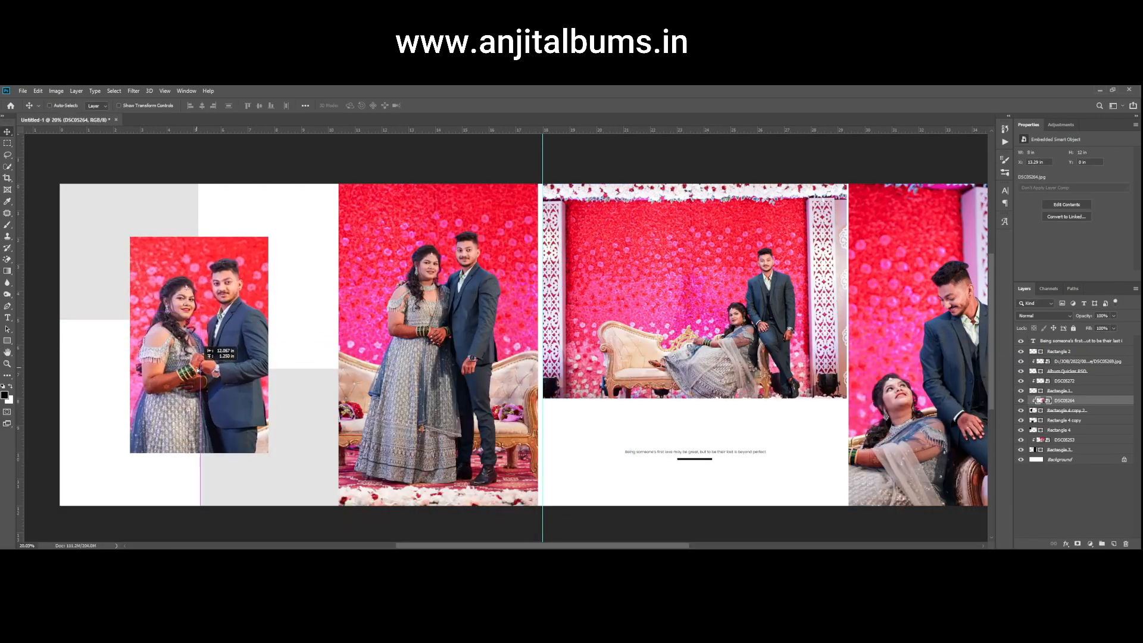
{"action": "key", "text": "ctrl+t"}
{"action": "mouse_move", "coordinate": [307, 151]}
{"action": "left_mouse_down"}
{"action": "mouse_move", "coordinate": [288, 174]}
{"action": "mouse_move", "coordinate": [298, 169]}
{"action": "left_mouse_up"}
{"action": "key", "text": "Return"}
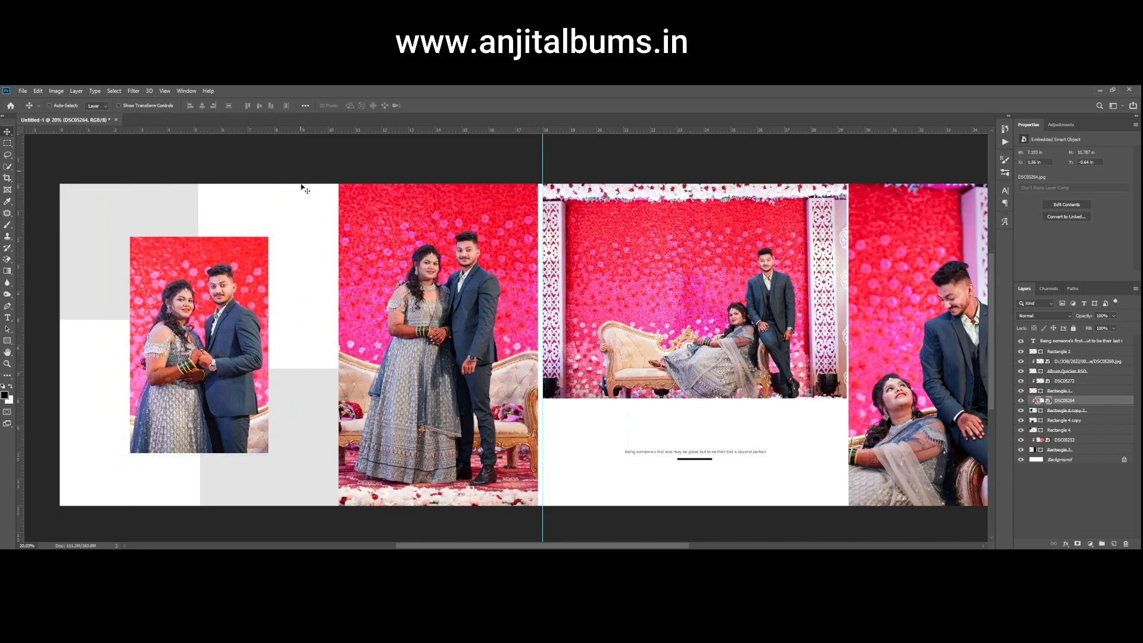
- Open the placed photo's smart object contents and brighten the image slightly by lowering the Levels white input
{"action": "double_click", "coordinate": [1040, 401]}
{"action": "scroll", "coordinate": [499, 298], "scroll_direction": "up", "scroll_amount": 8}
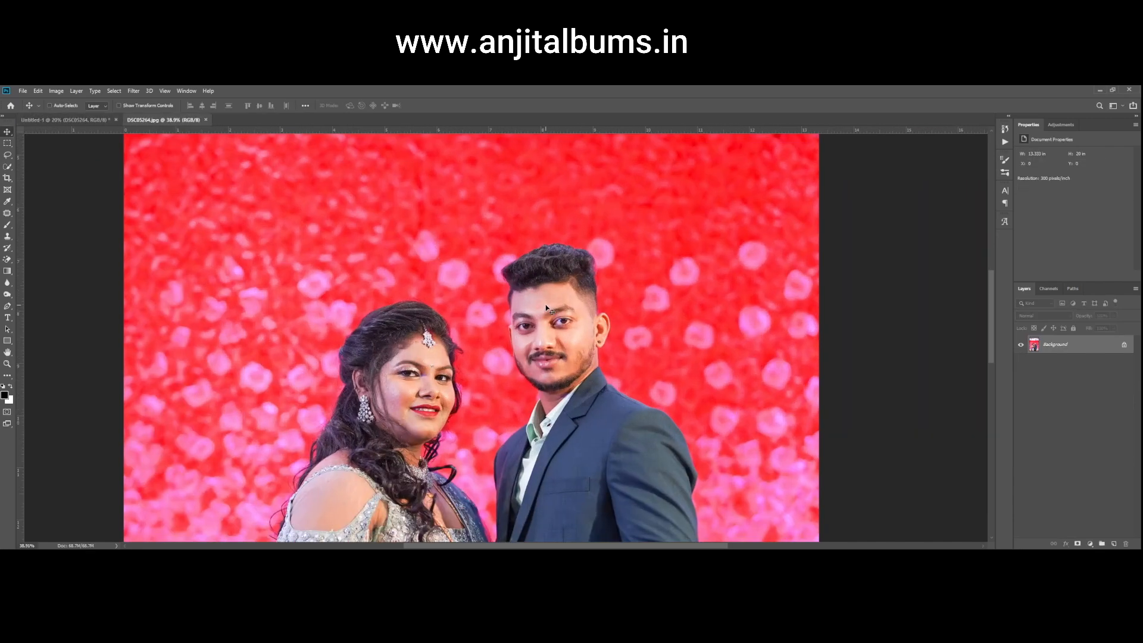
{"action": "key", "text": "ctrl+l"}
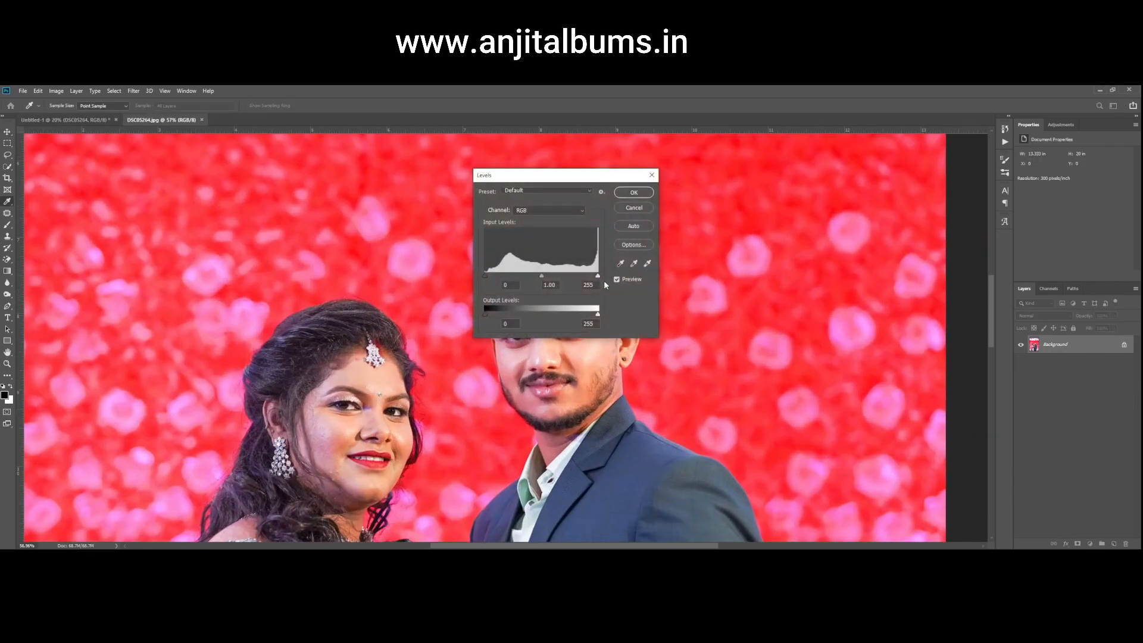
{"action": "left_click_drag", "start_coordinate": [594, 278], "coordinate": [593, 279]}
{"action": "key", "text": "Return"}
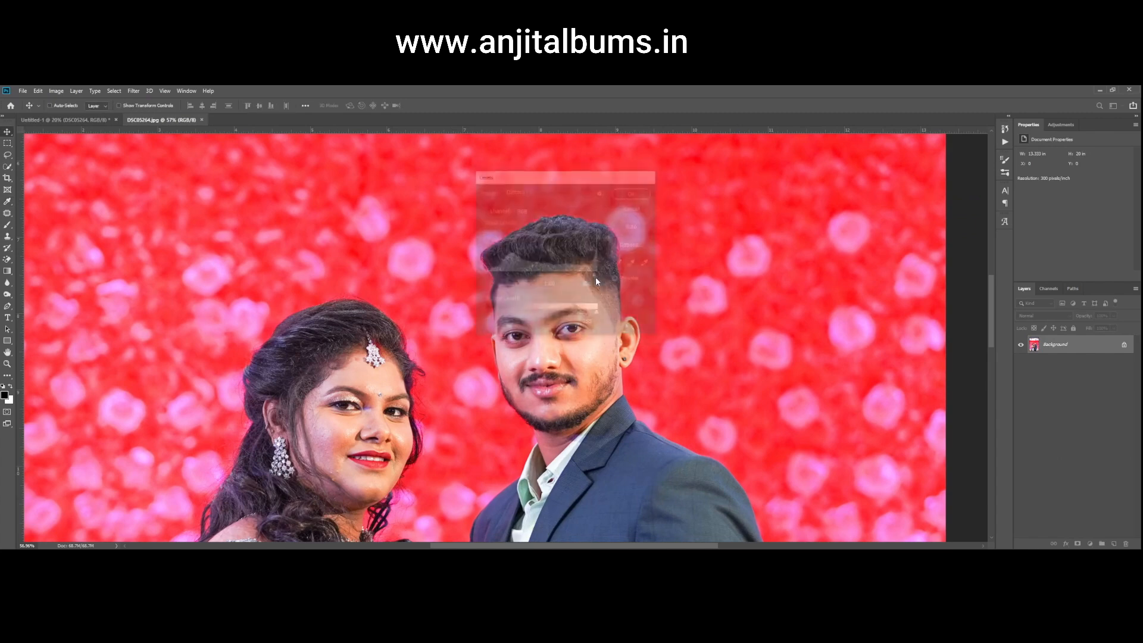
- Marquee the bride's face and neck, then the groom's face, for retouching
{"action": "scroll", "coordinate": [384, 278], "scroll_direction": "up", "scroll_amount": 3}
{"action": "key", "text": "m"}
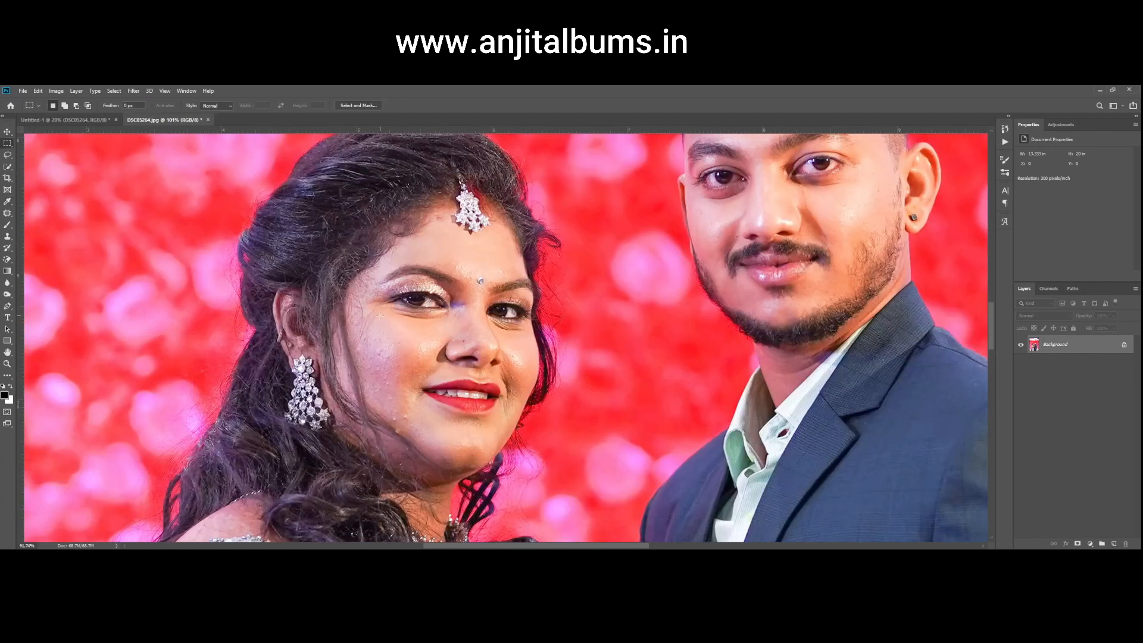
{"action": "scroll", "coordinate": [359, 253], "scroll_direction": "down", "scroll_amount": 1}
{"action": "left_click_drag", "start_coordinate": [309, 177], "coordinate": [561, 528]}
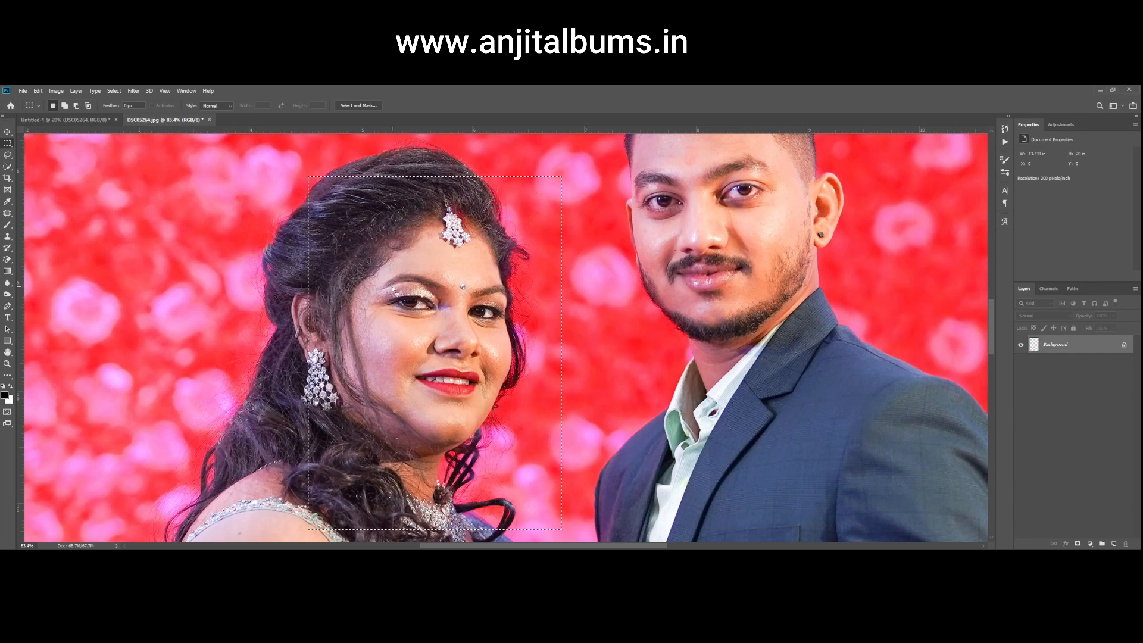
{"action": "scroll", "coordinate": [460, 323], "scroll_direction": "down", "scroll_amount": 3}
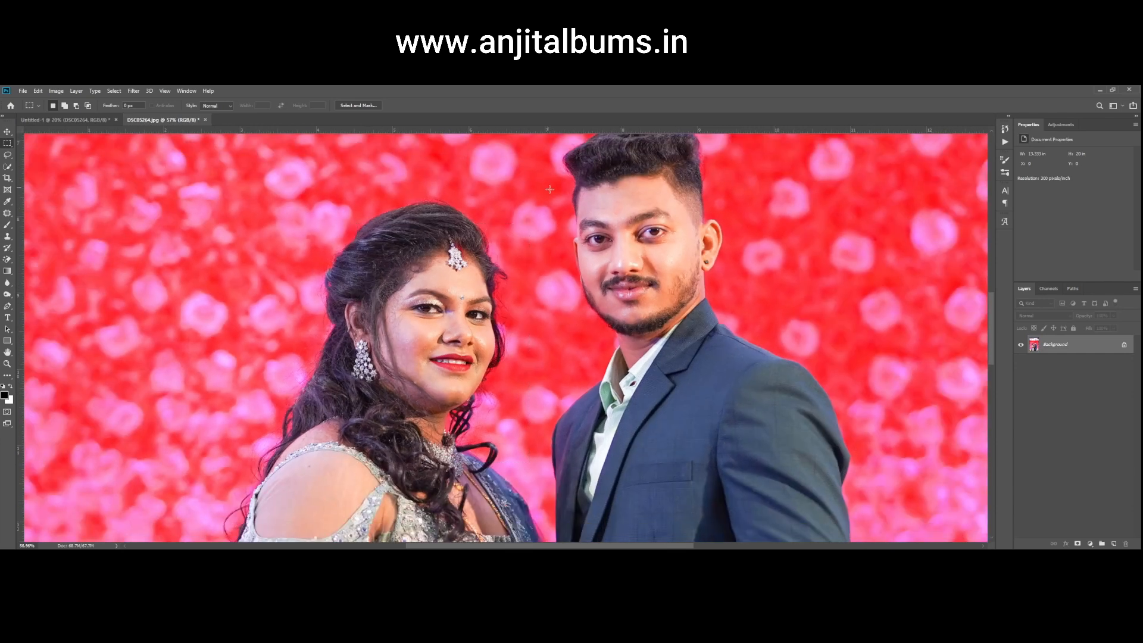
{"action": "left_click_drag", "start_coordinate": [538, 157], "coordinate": [746, 384]}
- Marquee the bride's head and neck again and fade the retouching effect there
{"action": "left_click_drag", "start_coordinate": [320, 218], "coordinate": [541, 469]}
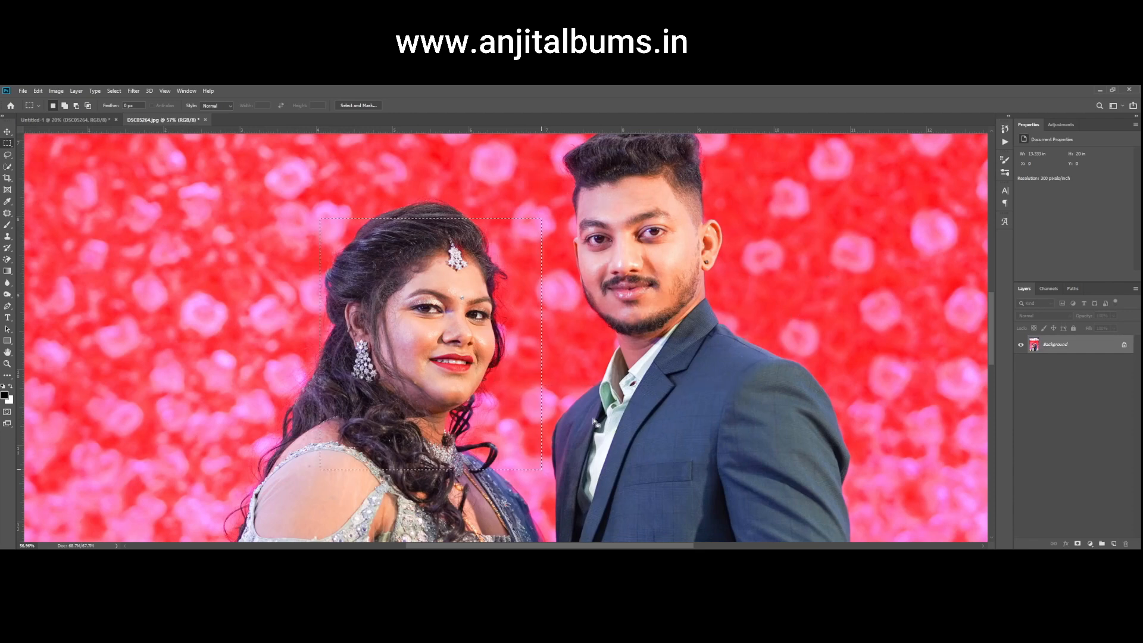
{"action": "key", "text": "ctrl+shift+f"}
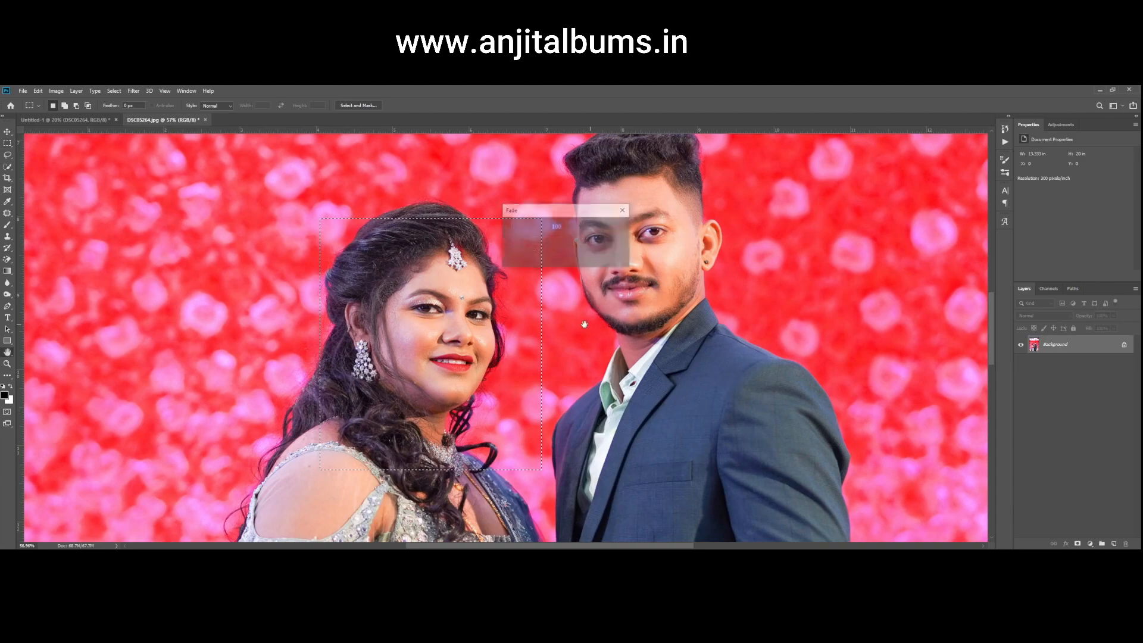
{"action": "left_click_drag", "start_coordinate": [539, 238], "coordinate": [545, 238]}
{"action": "key", "text": "Return"}
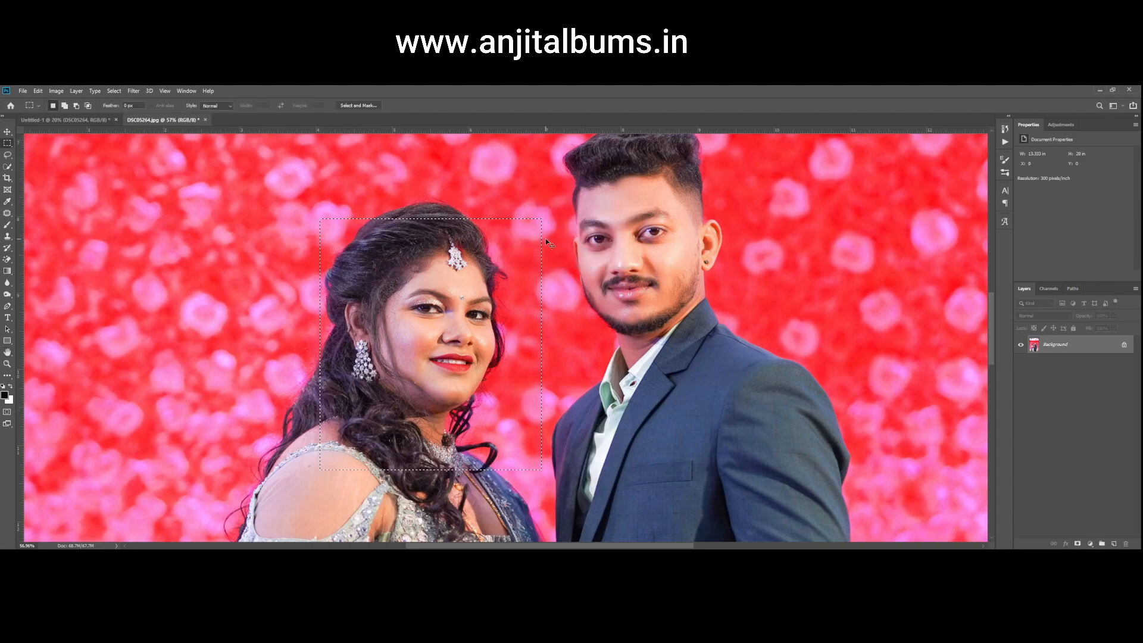
- Outline the small blemish on the bride's jaw beside the loose hair strand with the Patch tool
{"action": "scroll", "coordinate": [455, 354], "scroll_direction": "up", "scroll_amount": 5}
{"action": "key", "text": "j"}
{"action": "scroll", "coordinate": [397, 426], "scroll_direction": "up", "scroll_amount": 12}
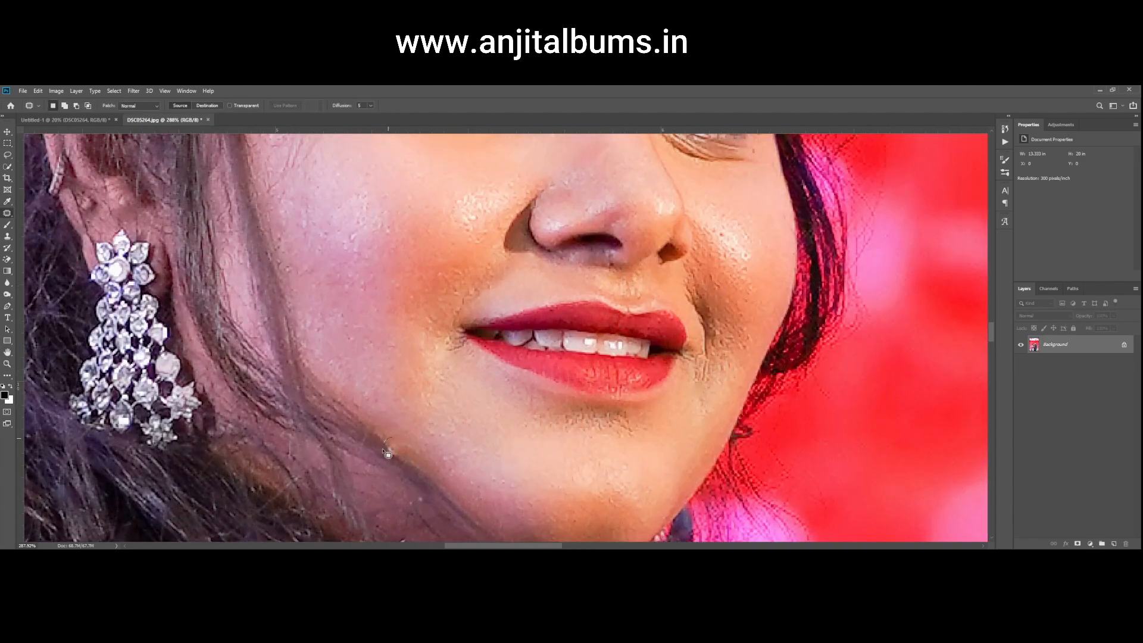
{"action": "left_click_drag", "start_coordinate": [391, 437], "coordinate": [407, 460]}
{"action": "scroll", "coordinate": [432, 464], "scroll_direction": "down", "scroll_amount": 12}
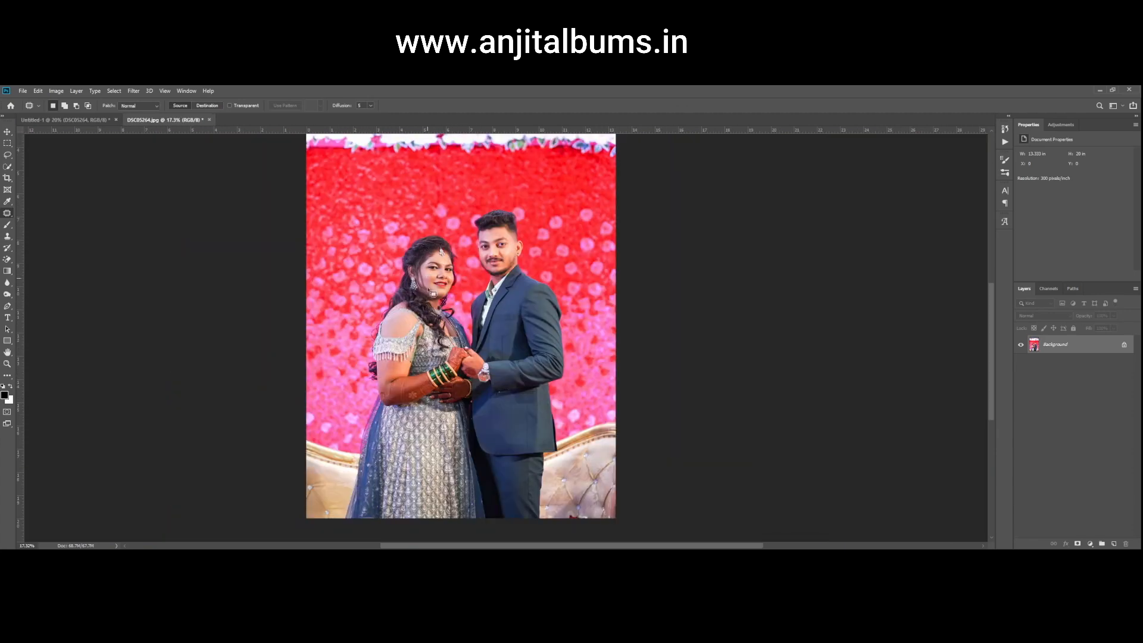
- Marquee the bride's torso and hands for retouching, then lasso her hennaed forearm and hands and feather the selection by 50 pixels
{"action": "key", "text": "m"}
{"action": "left_click_drag", "start_coordinate": [339, 334], "coordinate": [532, 456]}
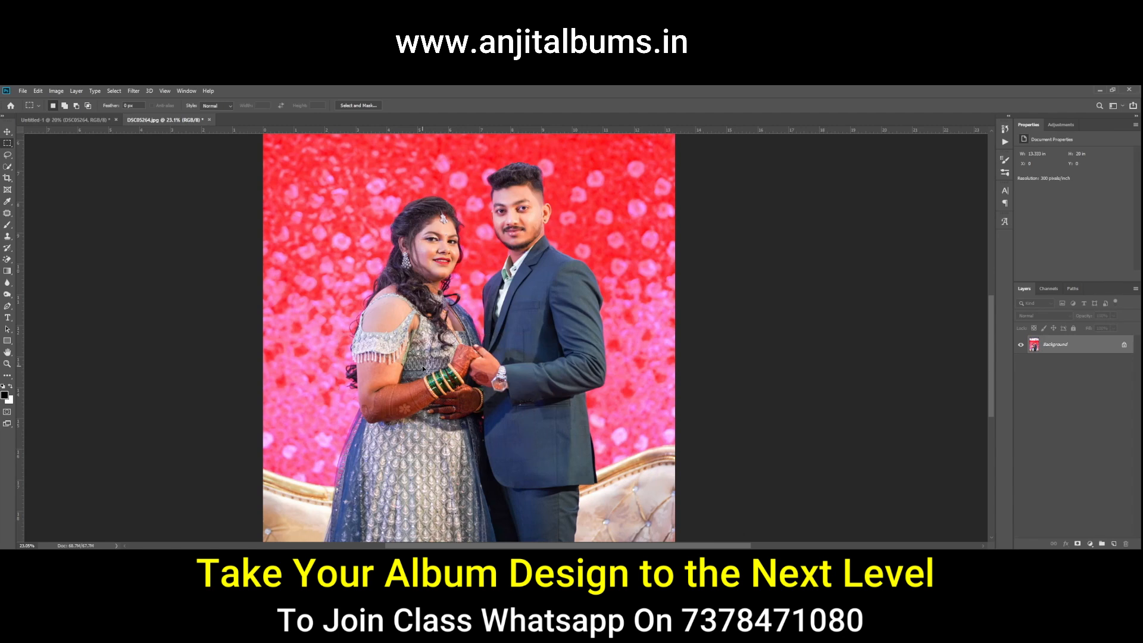
{"action": "scroll", "coordinate": [427, 370], "scroll_direction": "up", "scroll_amount": 2}
{"action": "key", "text": "l"}
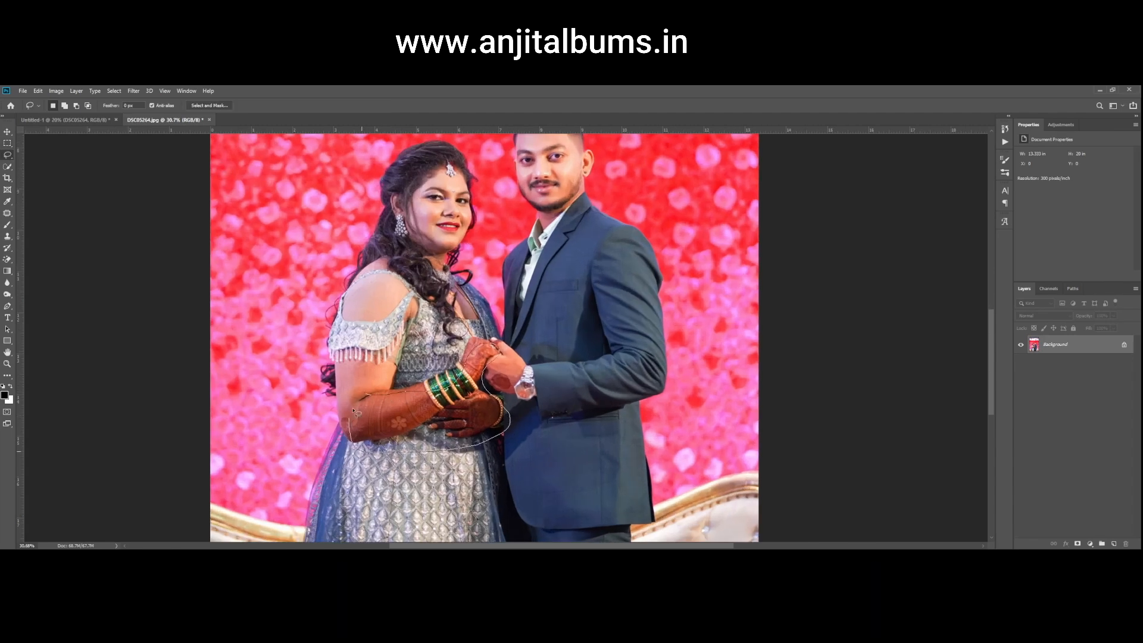
{"action": "left_click_drag", "start_coordinate": [439, 362], "coordinate": [439, 362]}
{"action": "key", "text": "shift+F6"}
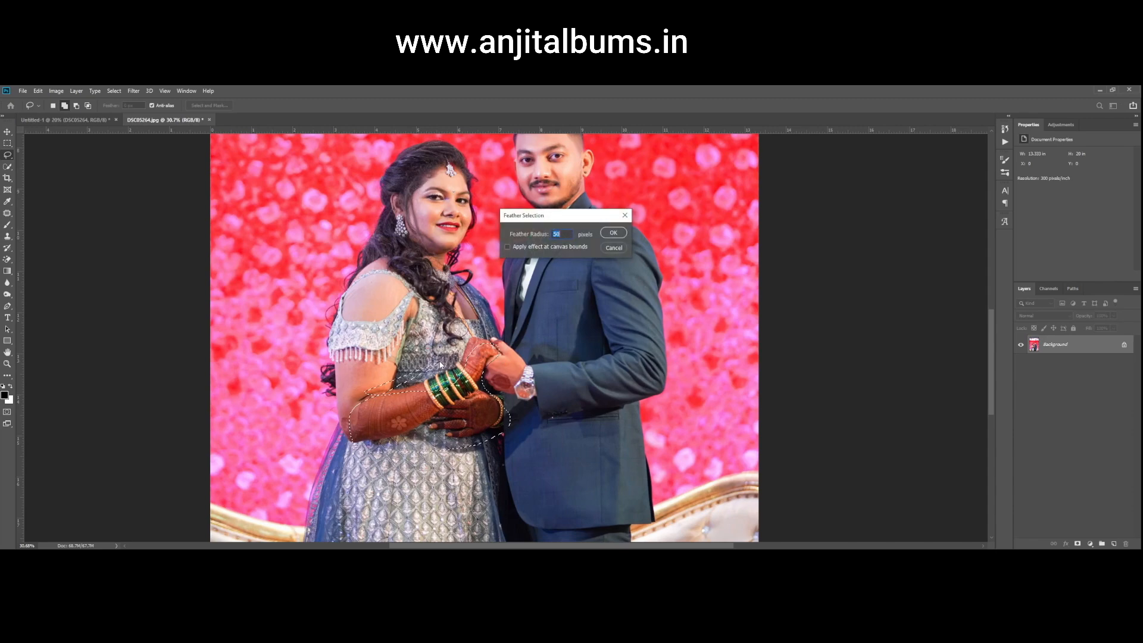
{"action": "key", "text": "Return"}
- Lighten the selected hands with Selective Color by setting Black to -15% in the Reds, then clear the selection
{"action": "key", "text": "alt+i"}
{"action": "key", "text": "a"}
{"action": "key", "text": "s"}
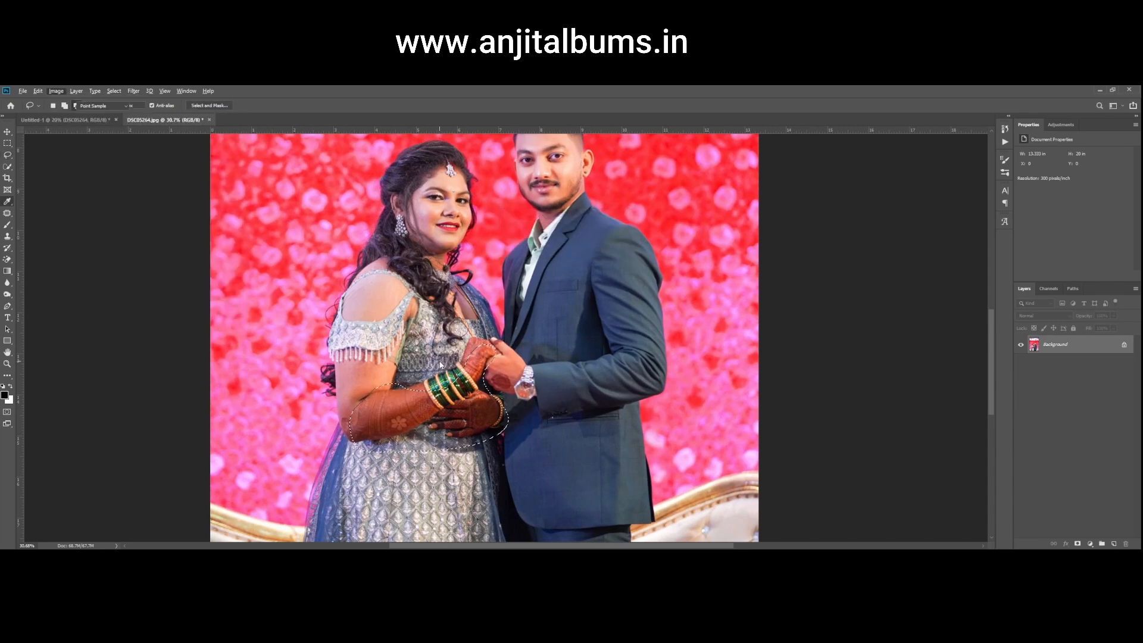
{"action": "mouse_move", "coordinate": [539, 298]}
{"action": "left_mouse_down"}
{"action": "mouse_move", "coordinate": [518, 298]}
{"action": "mouse_move", "coordinate": [533, 297]}
{"action": "left_mouse_up"}
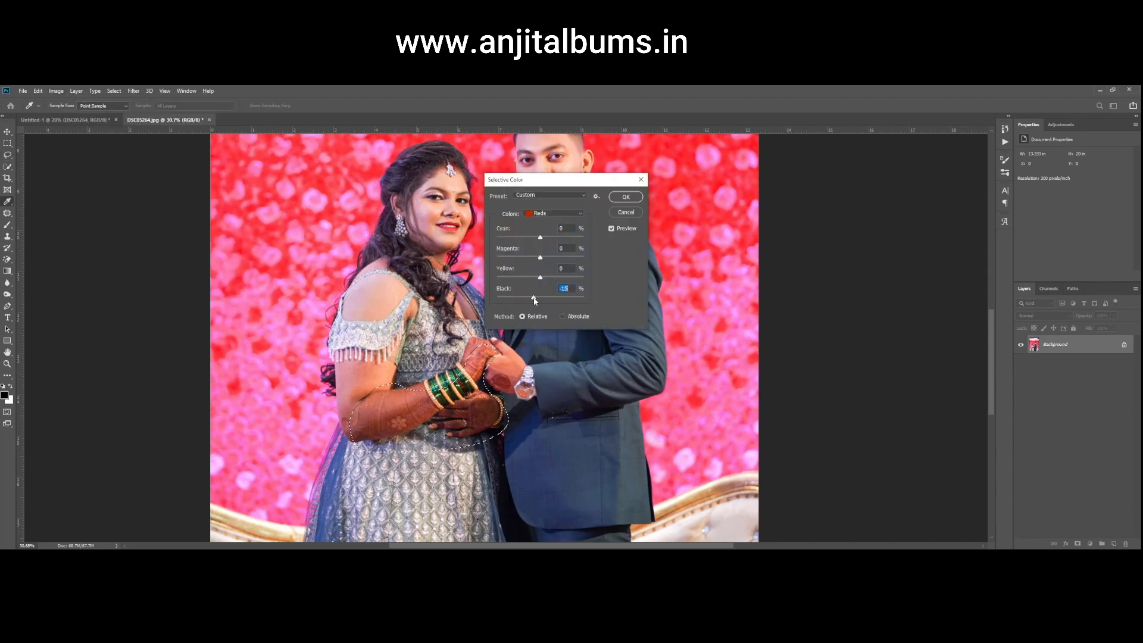
{"action": "key", "text": "Return"}
{"action": "key", "text": "ctrl+d"}
- Save the retouched DSC05264.jpg contents and close the photo to return to the album spread
{"action": "scroll", "coordinate": [514, 298], "scroll_direction": "down", "scroll_amount": 7}
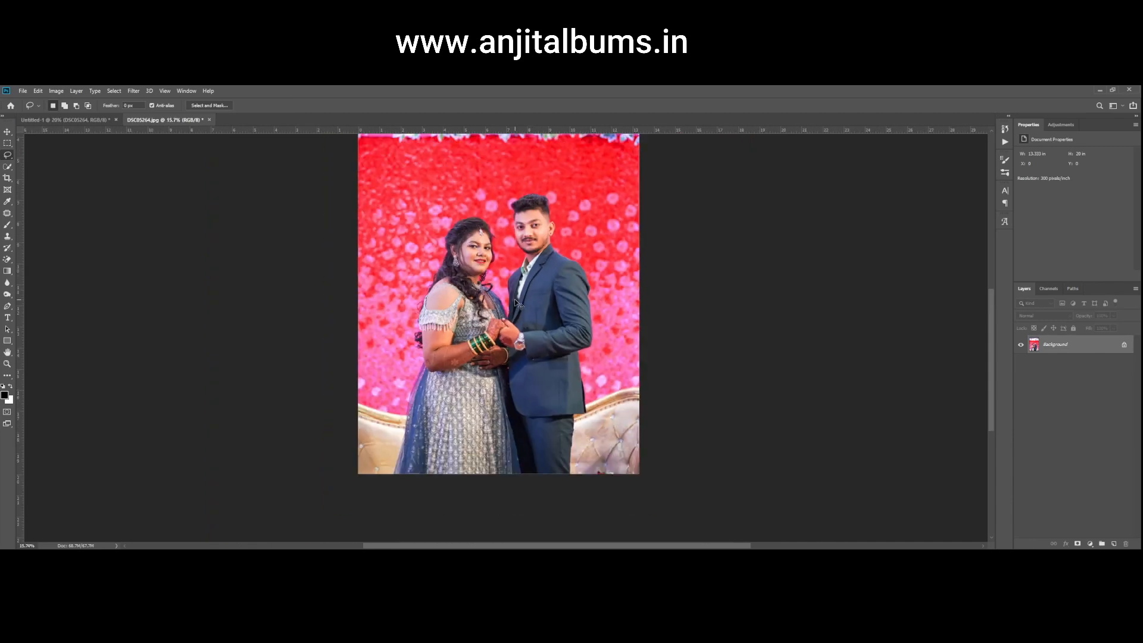
{"action": "key", "text": "ctrl+s"}
{"action": "key", "text": "Return"}
{"action": "scroll", "coordinate": [515, 302], "scroll_direction": "down", "scroll_amount": 1}
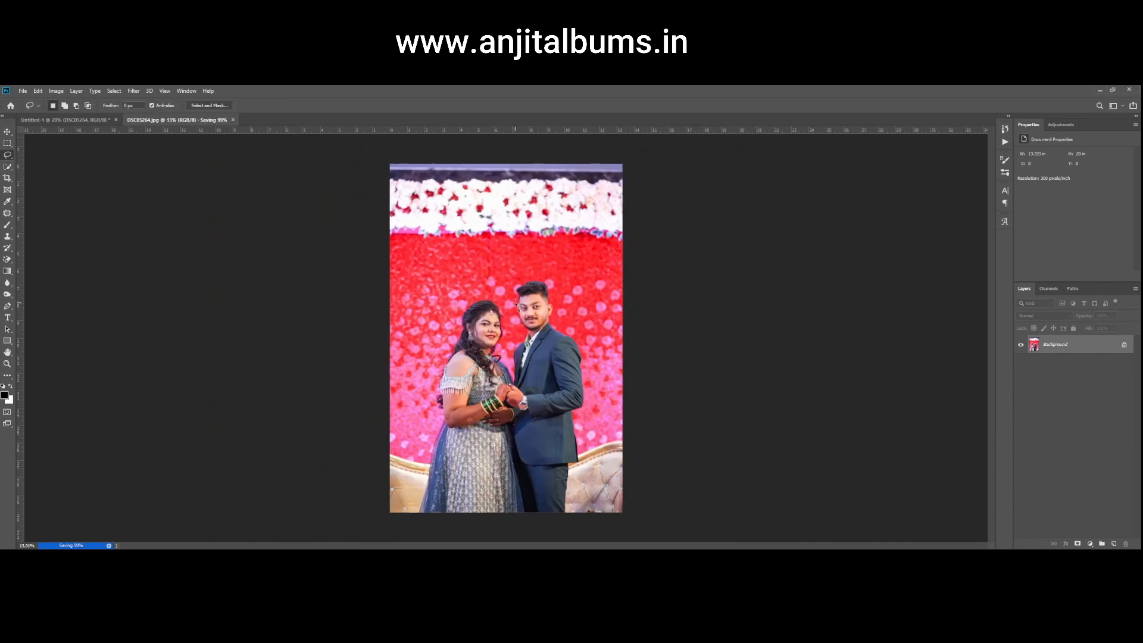
{"action": "key", "text": "ctrl+w"}
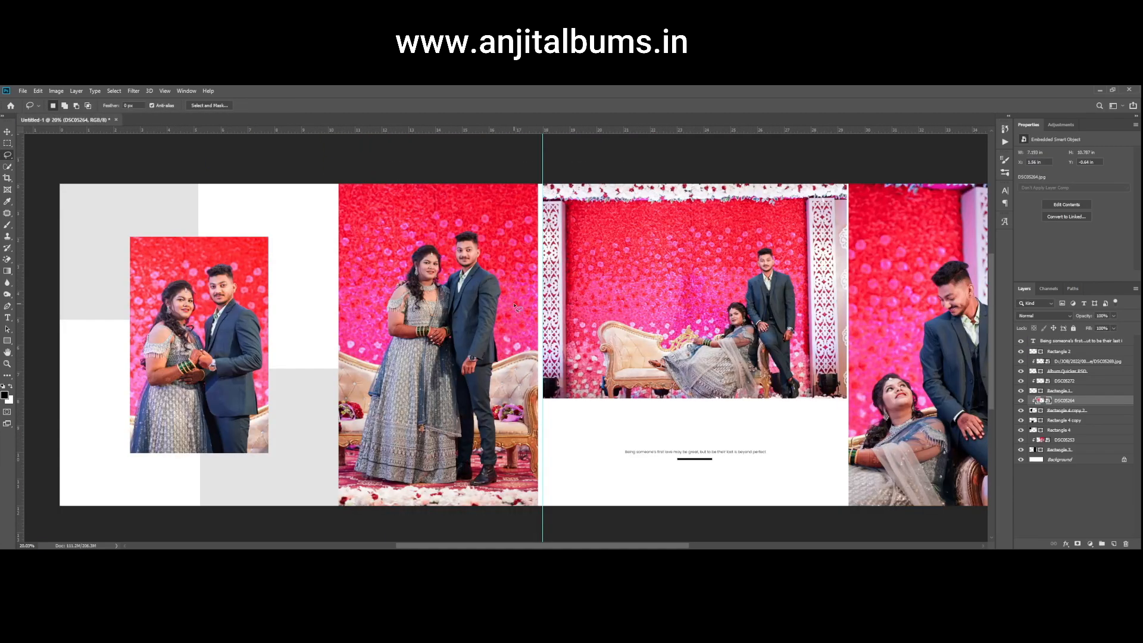
- Draw a black rectangle about 1660 by 2560 px on a new layer directly behind the outer page's framed photo, extending evenly past its edges
{"action": "key", "text": "v"}
{"action": "scroll", "coordinate": [331, 494], "scroll_direction": "up", "scroll_amount": 1}
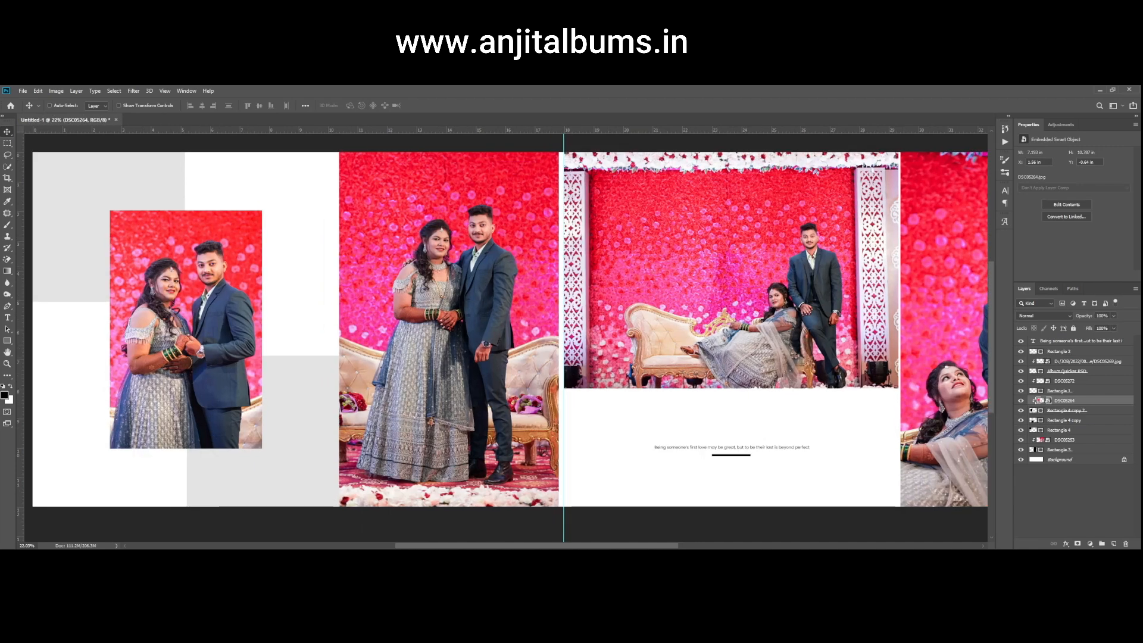
{"action": "left_click_drag", "start_coordinate": [418, 544], "coordinate": [351, 543]}
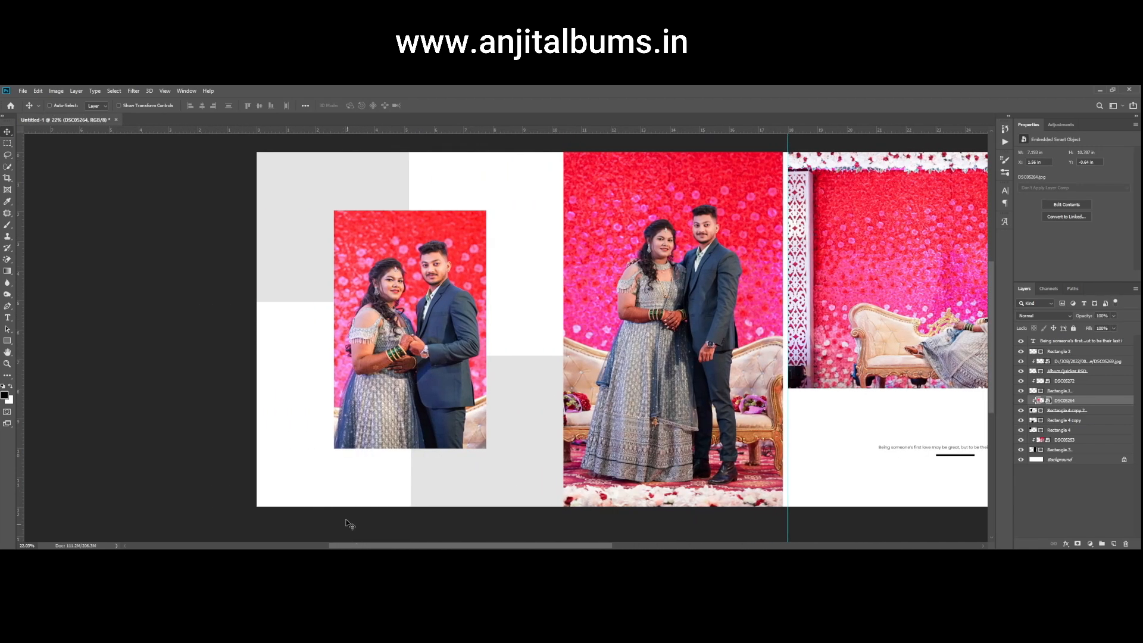
{"action": "right_click", "coordinate": [421, 458]}
{"action": "left_click", "coordinate": [443, 461]}
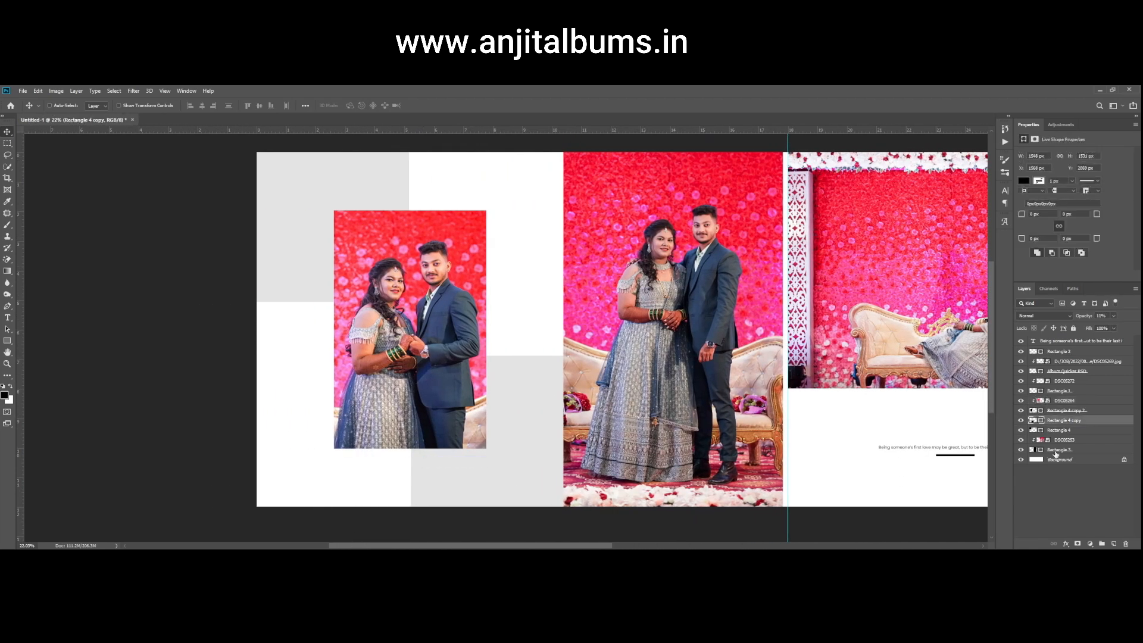
{"action": "left_click", "coordinate": [1074, 410]}
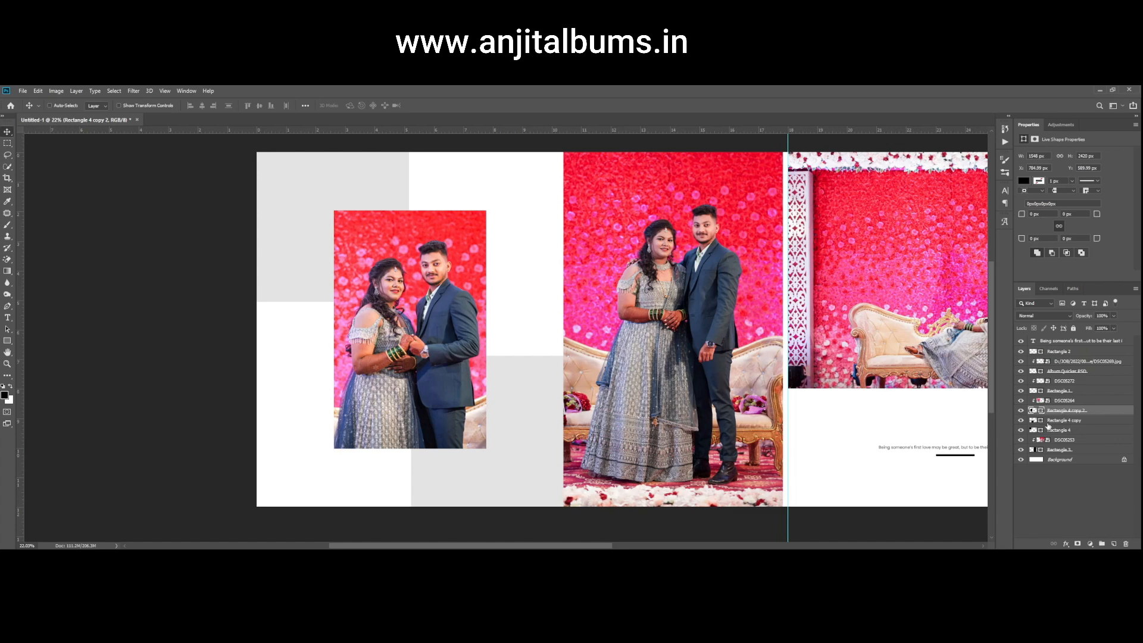
{"action": "right_click", "coordinate": [485, 464]}
{"action": "left_click", "coordinate": [503, 472]}
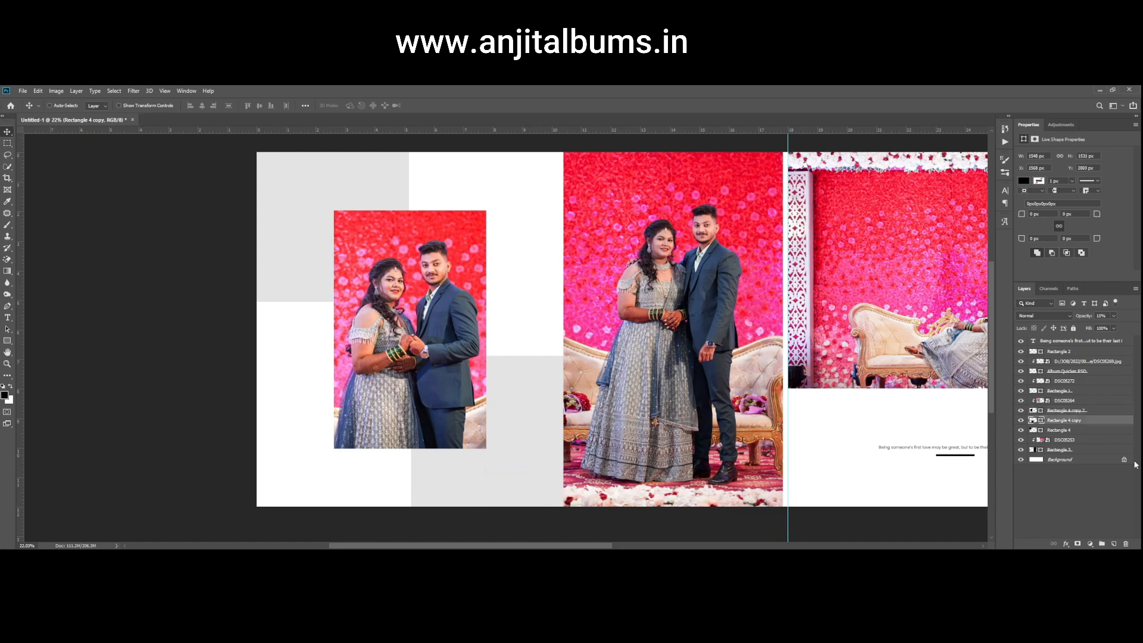
{"action": "left_click", "coordinate": [1113, 544]}
{"action": "scroll", "coordinate": [359, 354], "scroll_direction": "up", "scroll_amount": 1}
{"action": "key", "text": "u"}
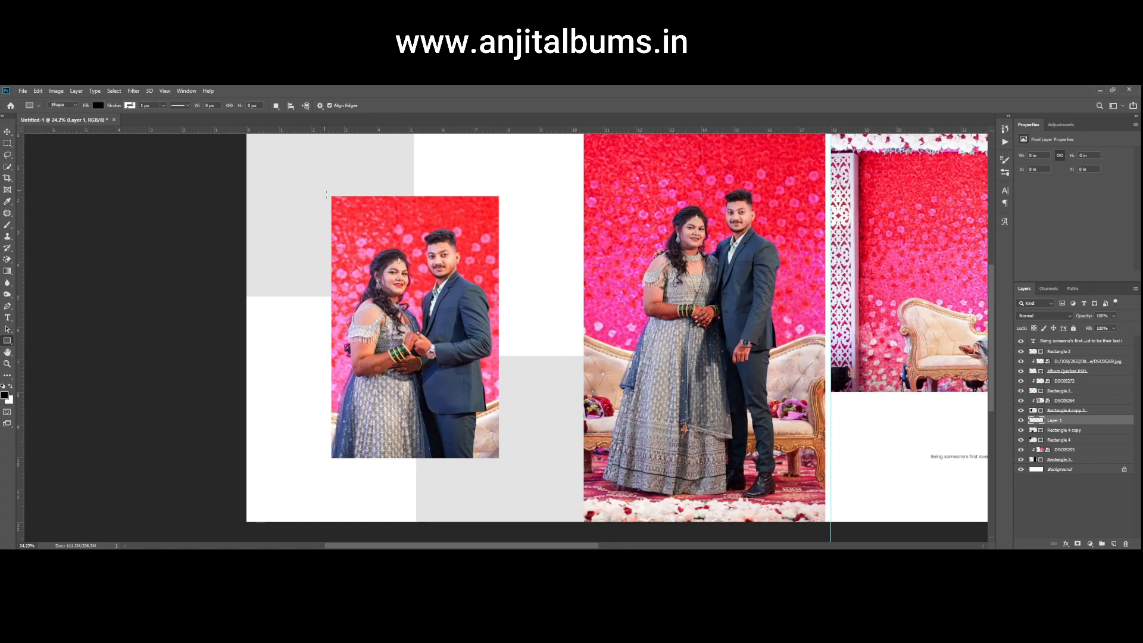
{"action": "left_click_drag", "start_coordinate": [324, 191], "coordinate": [504, 468]}
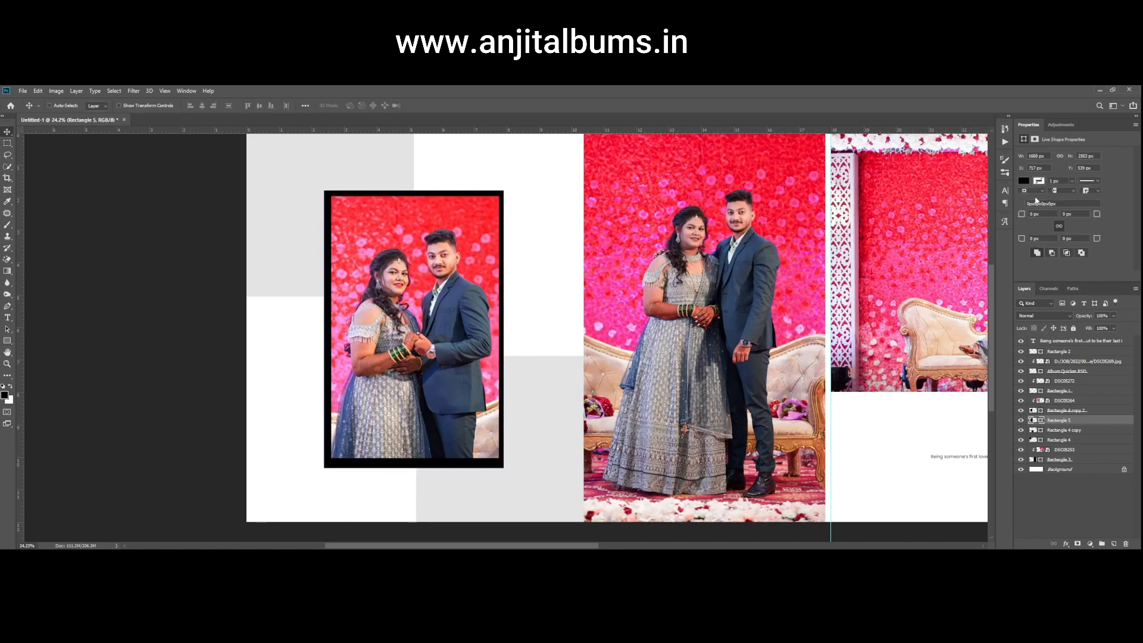
- Turn the black rectangle behind the outer page's framed photo into an outline with no fill and a 4 px dark grey stroke
{"action": "left_click", "coordinate": [1039, 180]}
{"action": "left_click", "coordinate": [1029, 198]}
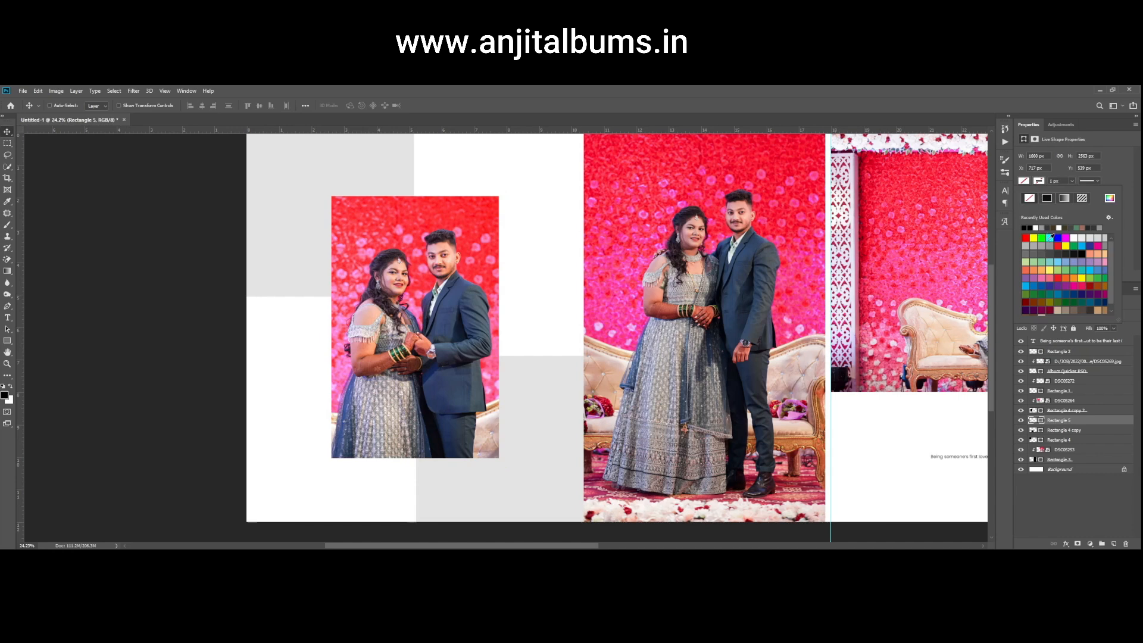
{"action": "left_click", "coordinate": [1055, 250]}
{"action": "left_click", "coordinate": [1063, 187]}
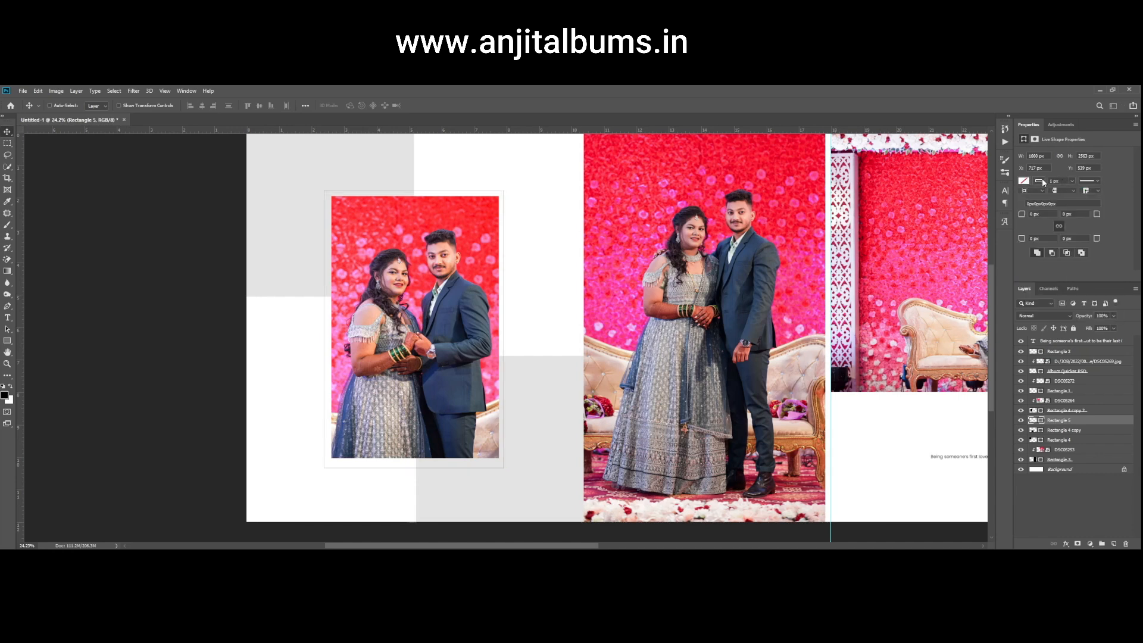
{"action": "type", "text": "4"}
{"action": "key", "text": "Return"}
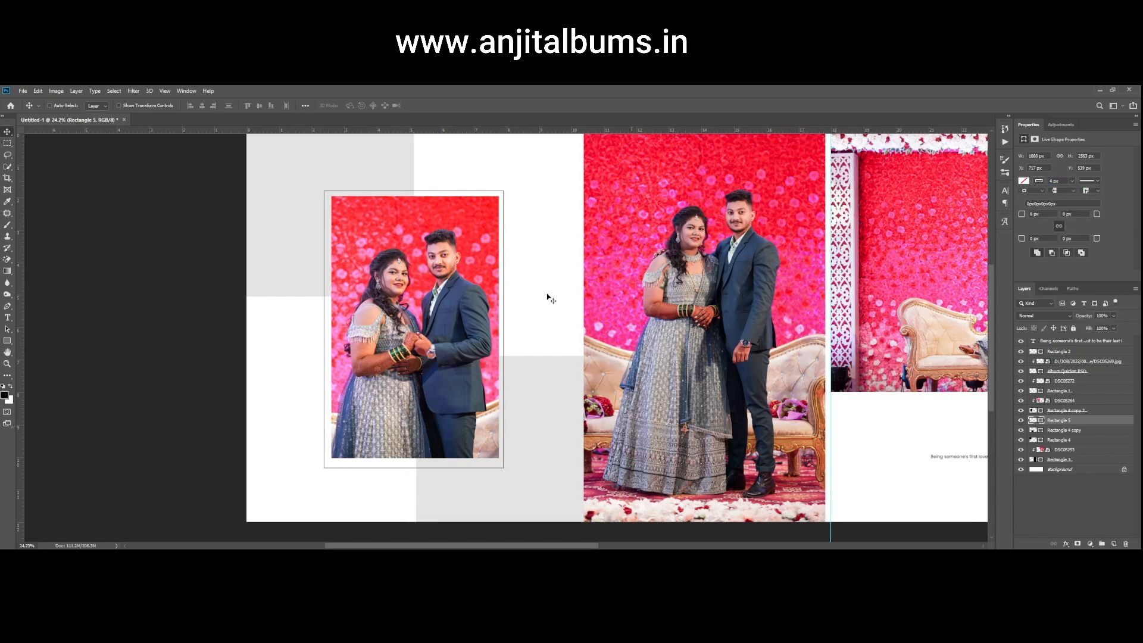
- Nudge the thin outline right and down until its margins around the outer page's photo look even
{"action": "key", "text": "shift+Right"}
{"action": "key", "text": "Right"}
{"action": "key", "text": "Right"}
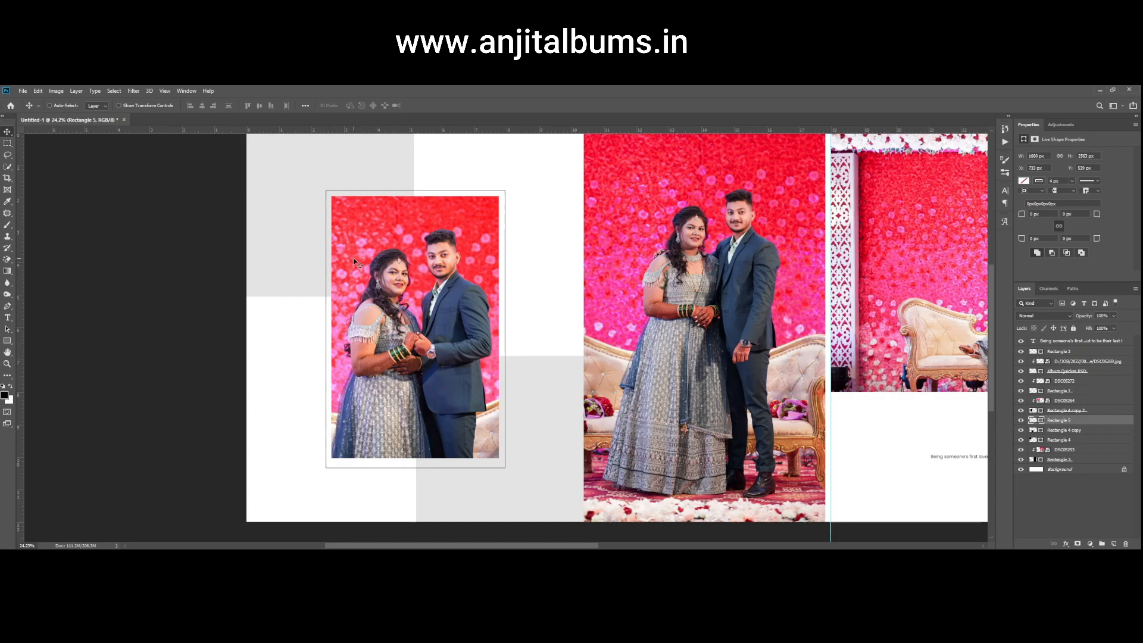
{"action": "scroll", "coordinate": [365, 163], "scroll_direction": "up", "scroll_amount": 5}
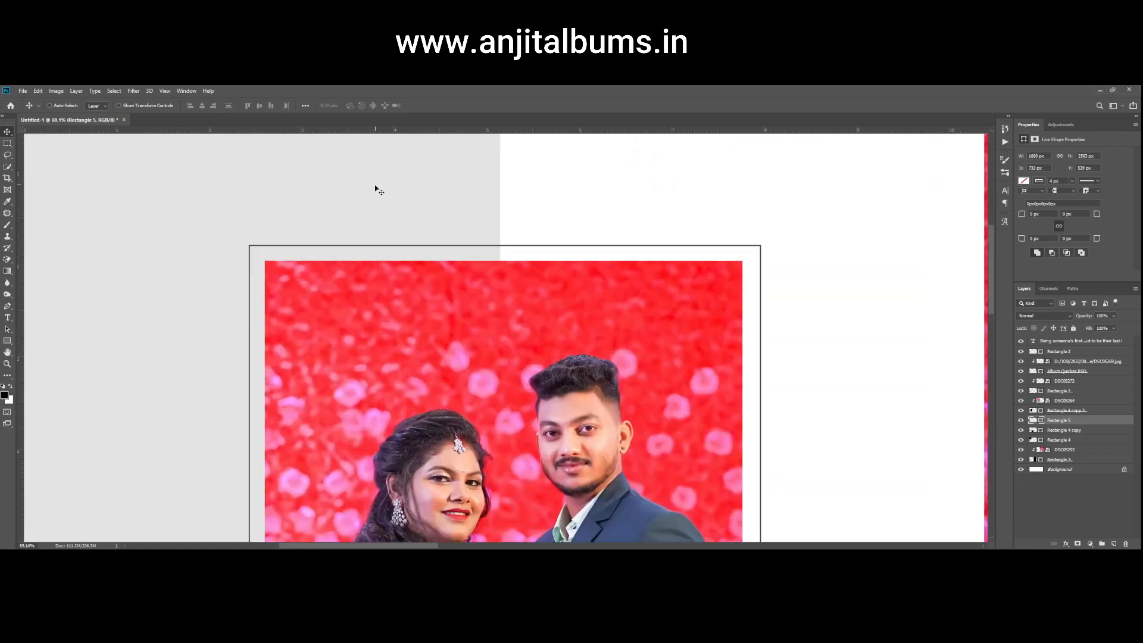
{"action": "scroll", "coordinate": [221, 250], "scroll_direction": "up", "scroll_amount": 2}
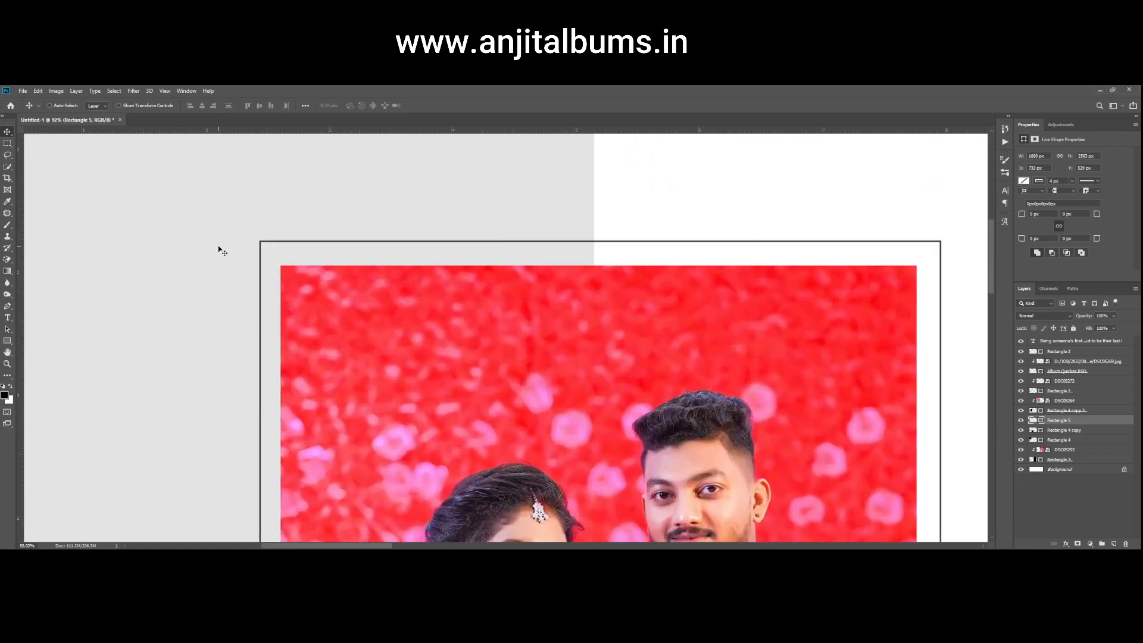
{"action": "scroll", "coordinate": [219, 248], "scroll_direction": "down", "scroll_amount": 5}
{"action": "key", "text": "Down"}
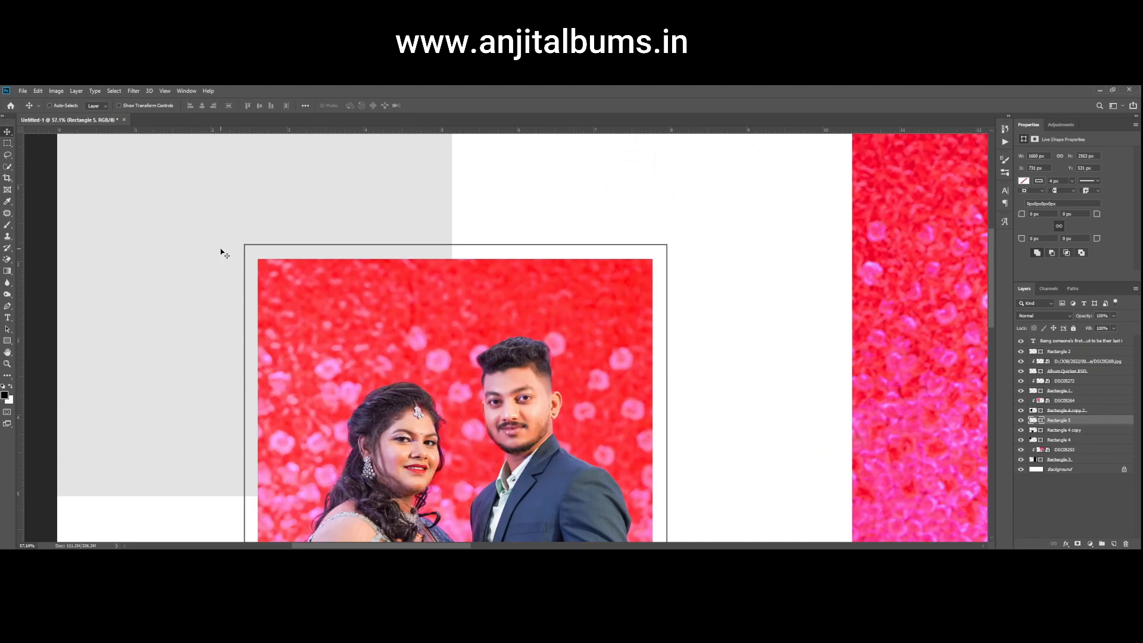
{"action": "key", "text": "Left"}
{"action": "key", "text": "Down"}
{"action": "scroll", "coordinate": [238, 224], "scroll_direction": "down", "scroll_amount": 4}
{"action": "scroll", "coordinate": [148, 490], "scroll_direction": "up", "scroll_amount": 4}
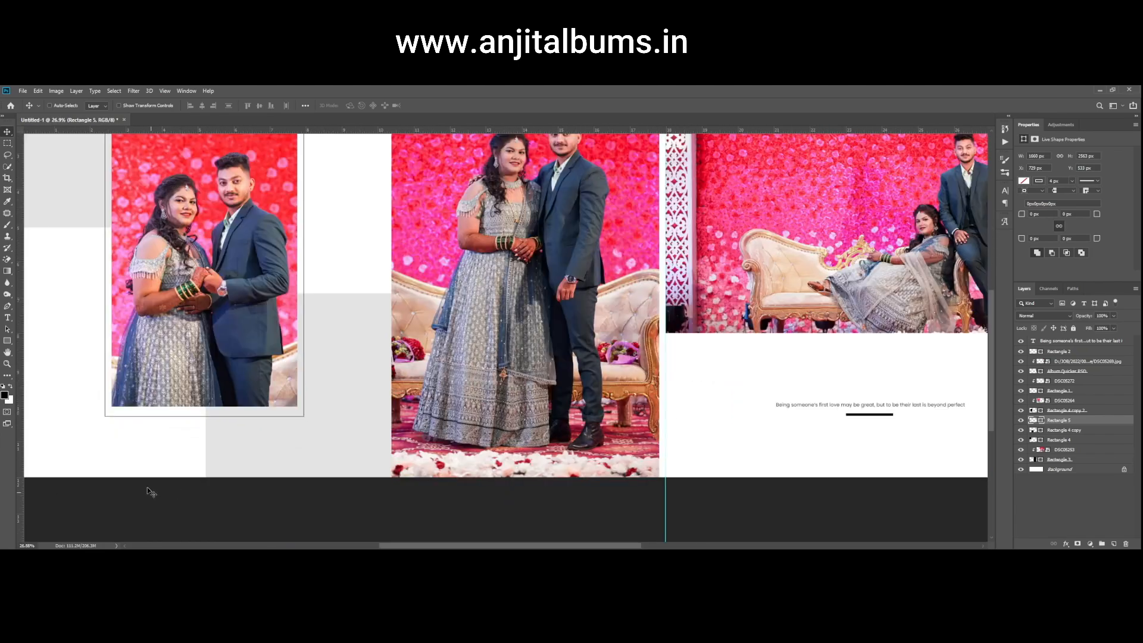
{"action": "scroll", "coordinate": [452, 357], "scroll_direction": "up", "scroll_amount": 5}
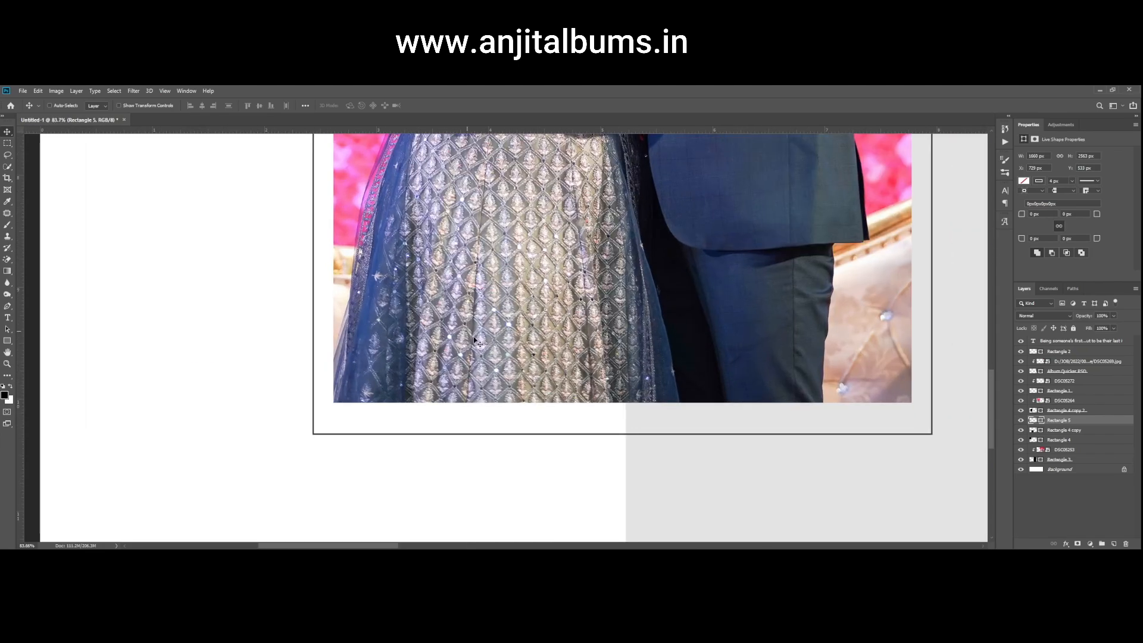
- Shrink the thin outline vertically to about 2534 px high so its lower margin around the photo matches the others
{"action": "key", "text": "ctrl+t"}
{"action": "left_click_drag", "start_coordinate": [623, 436], "coordinate": [625, 429]}
{"action": "key", "text": "Return"}
{"action": "scroll", "coordinate": [605, 419], "scroll_direction": "down", "scroll_amount": 5}
{"action": "scroll", "coordinate": [604, 420], "scroll_direction": "down", "scroll_amount": 6}
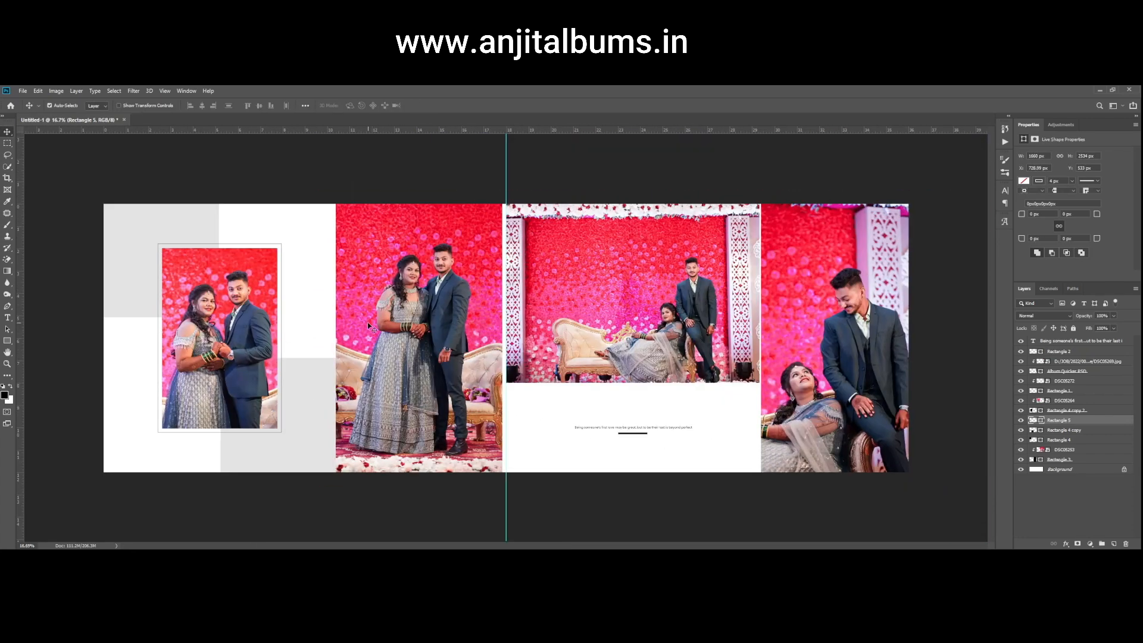
- Enlarge the outer page's photo, its frame and the outline together to about 2127 by 3247 px and recentre them over the grey blocks
{"action": "key", "text": "ctrl+h"}
{"action": "scroll", "coordinate": [396, 331], "scroll_direction": "up", "scroll_amount": 2}
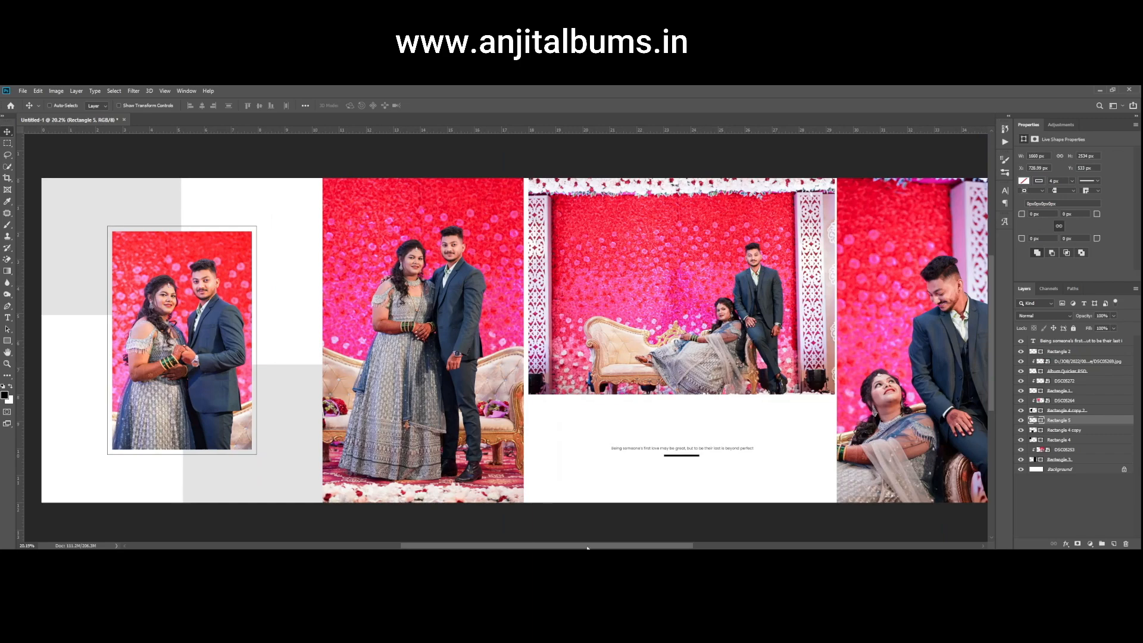
{"action": "left_click_drag", "start_coordinate": [588, 546], "coordinate": [540, 546]}
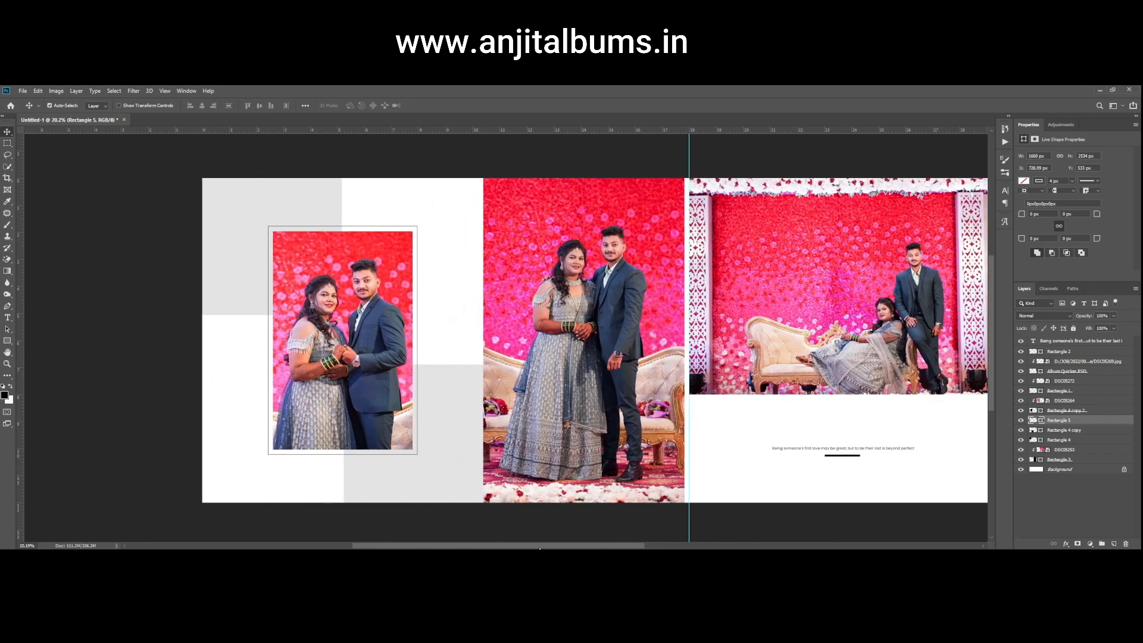
{"action": "scroll", "coordinate": [526, 532], "scroll_direction": "down", "scroll_amount": 1}
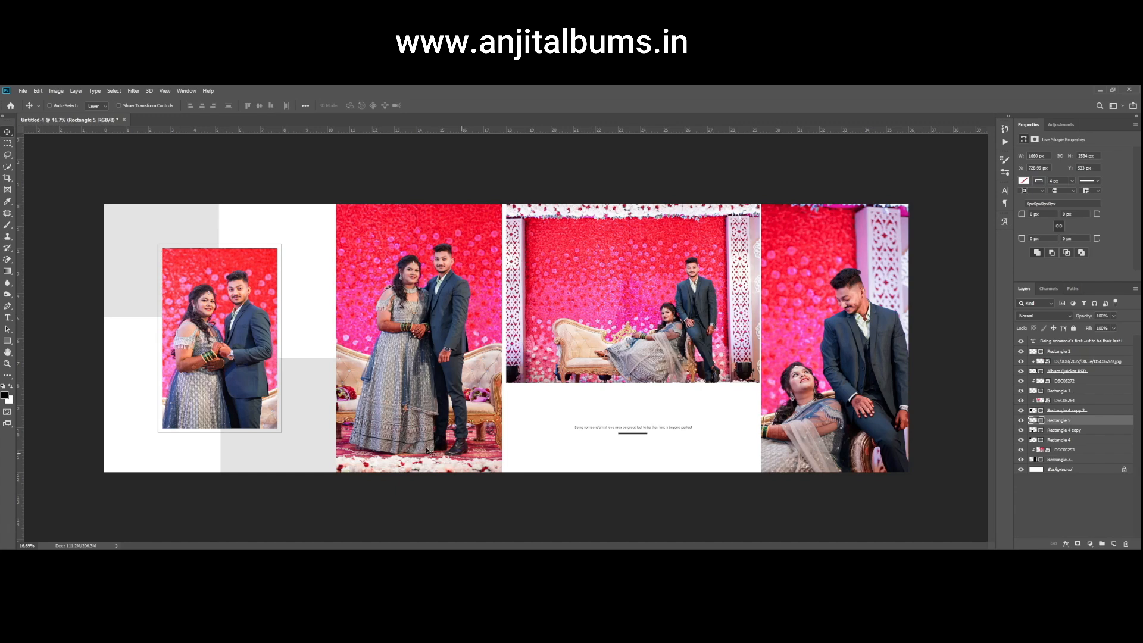
{"action": "scroll", "coordinate": [341, 340], "scroll_direction": "up", "scroll_amount": 1}
{"action": "left_click_drag", "start_coordinate": [524, 547], "coordinate": [472, 546]}
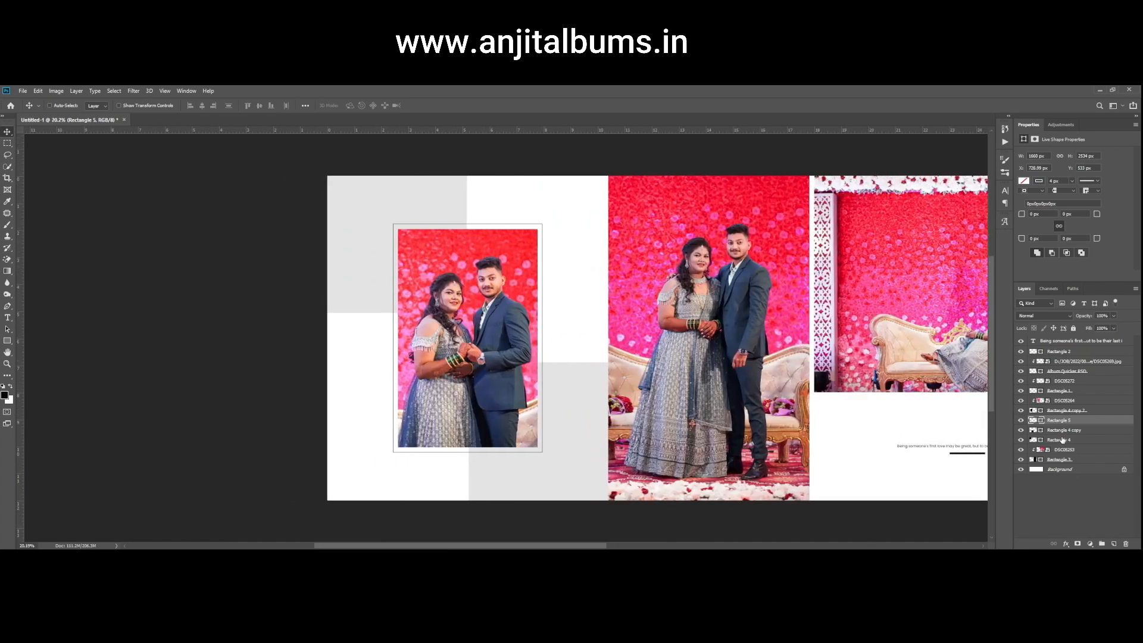
{"action": "left_click", "coordinate": [1058, 440]}
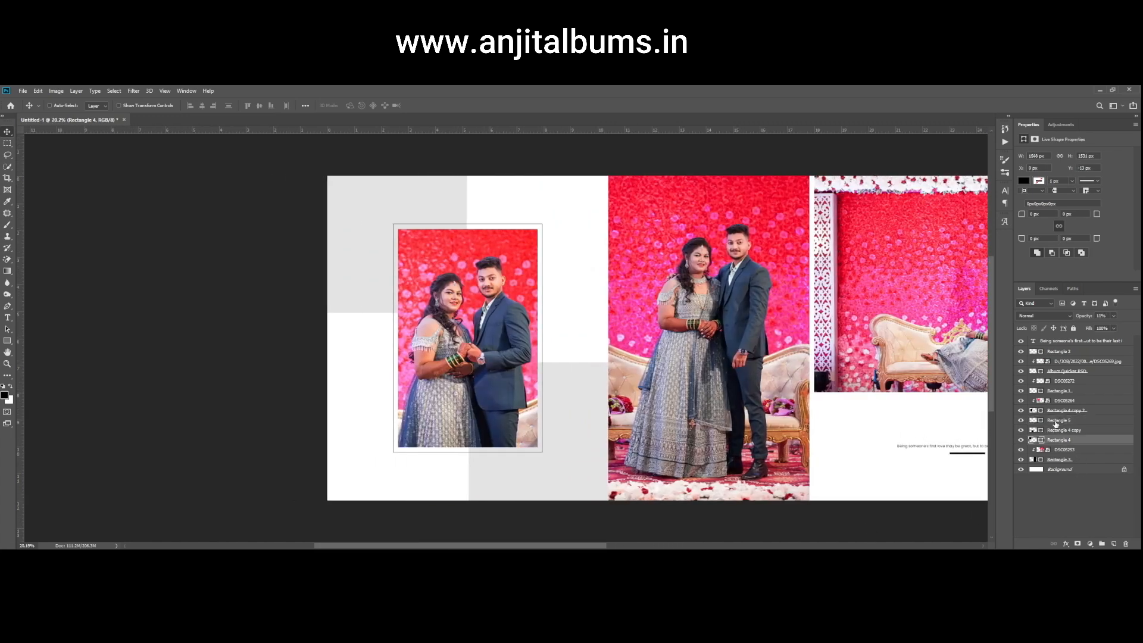
{"action": "left_click", "coordinate": [1056, 420]}
{"action": "left_click", "coordinate": [1060, 400], "text": "shift"}
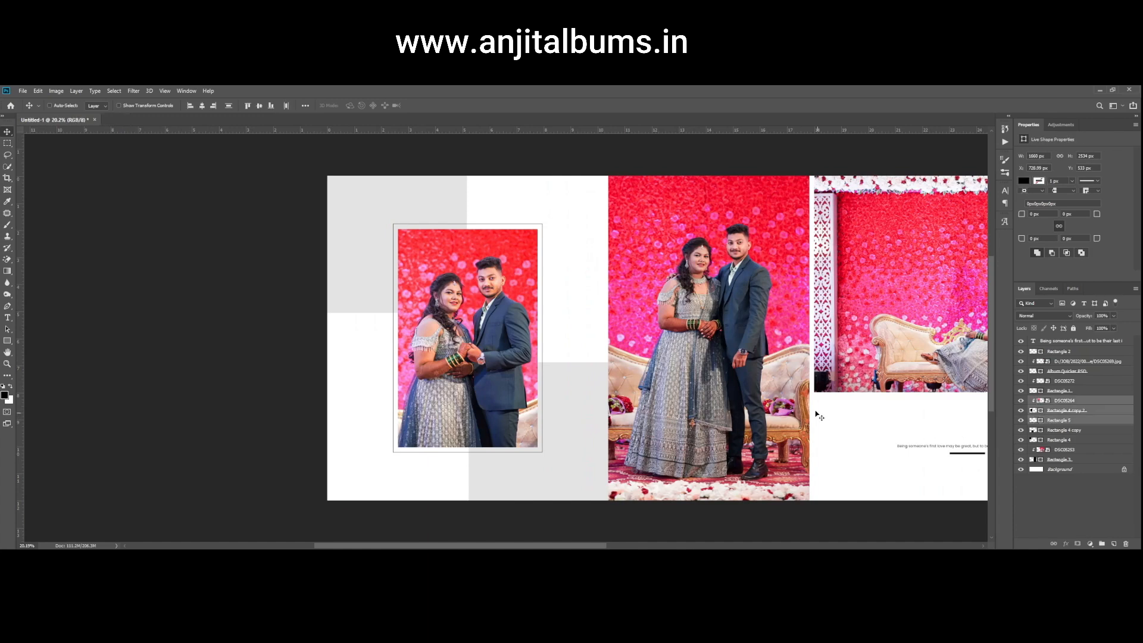
{"action": "key", "text": "ctrl+t"}
{"action": "left_click_drag", "start_coordinate": [565, 161], "coordinate": [664, 166]}
{"action": "key", "text": "Return"}
{"action": "left_click_drag", "start_coordinate": [484, 334], "coordinate": [484, 324]}
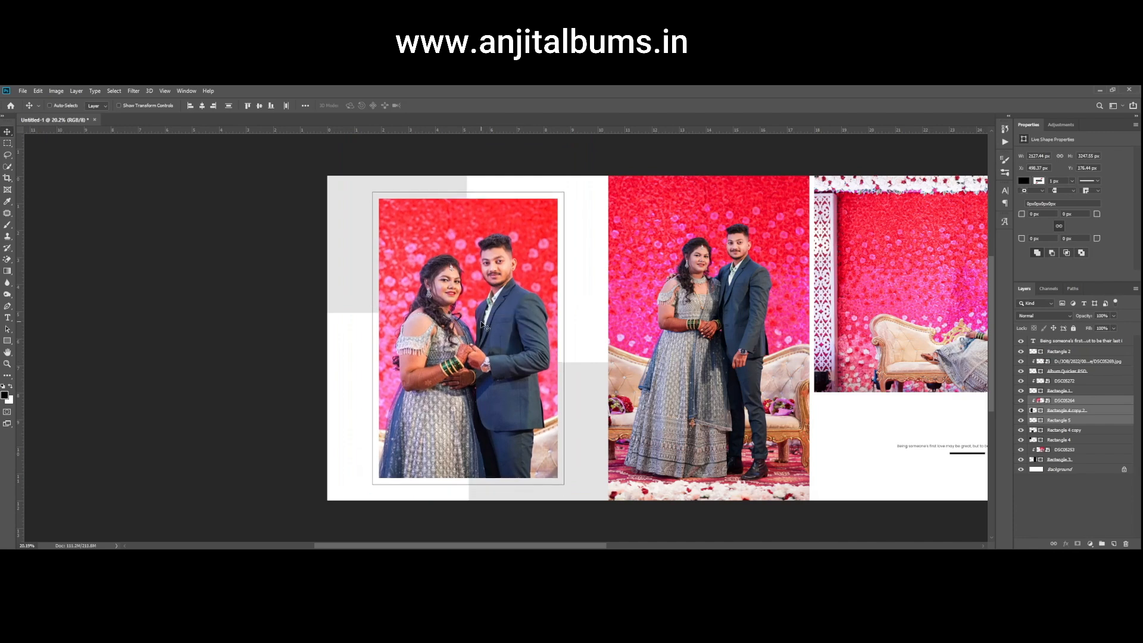
- Nudge the enlarged photo, frame and outline up 18 px to balance them vertically on the outer page
{"action": "key", "text": "ctrl+0"}
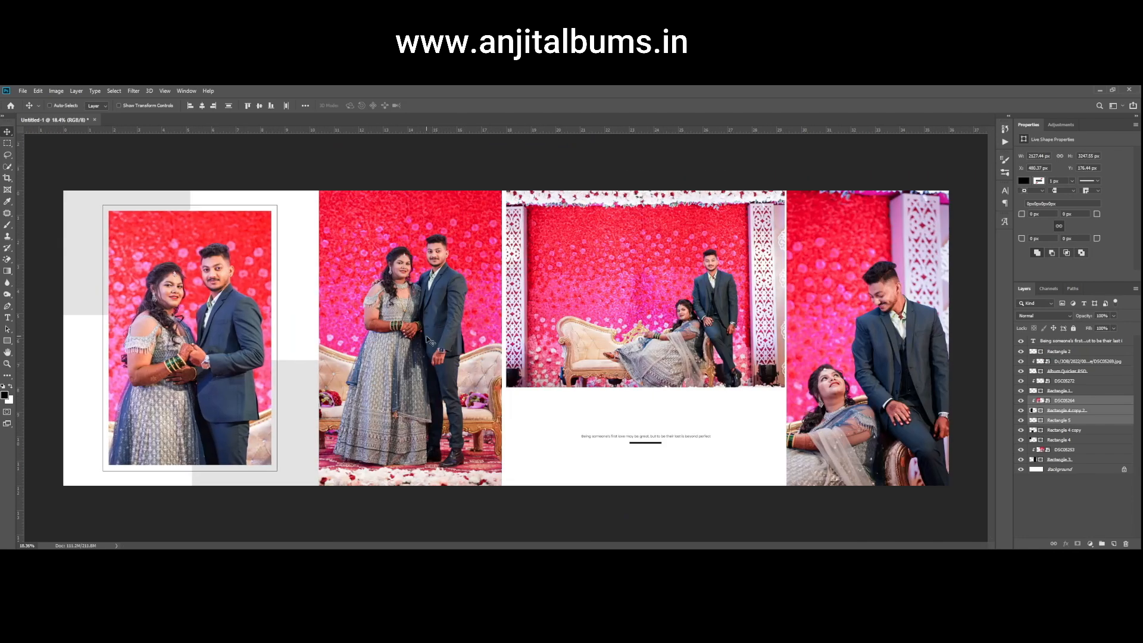
{"action": "key", "text": "Up"}
{"action": "key", "text": "Up"}
{"action": "key", "text": "Up"}
{"action": "key", "text": "Up"}
{"action": "key", "text": "Up"}
{"action": "key", "text": "Up"}
{"action": "key", "text": "Up"}
{"action": "key", "text": "Up"}
{"action": "key", "text": "Up"}
{"action": "key", "text": "Up"}
{"action": "key", "text": "Up"}
{"action": "key", "text": "Up"}
{"action": "key", "text": "Up"}
{"action": "key", "text": "Up"}
{"action": "key", "text": "Up"}
{"action": "key", "text": "Up"}
{"action": "key", "text": "Up"}
{"action": "key", "text": "Up"}
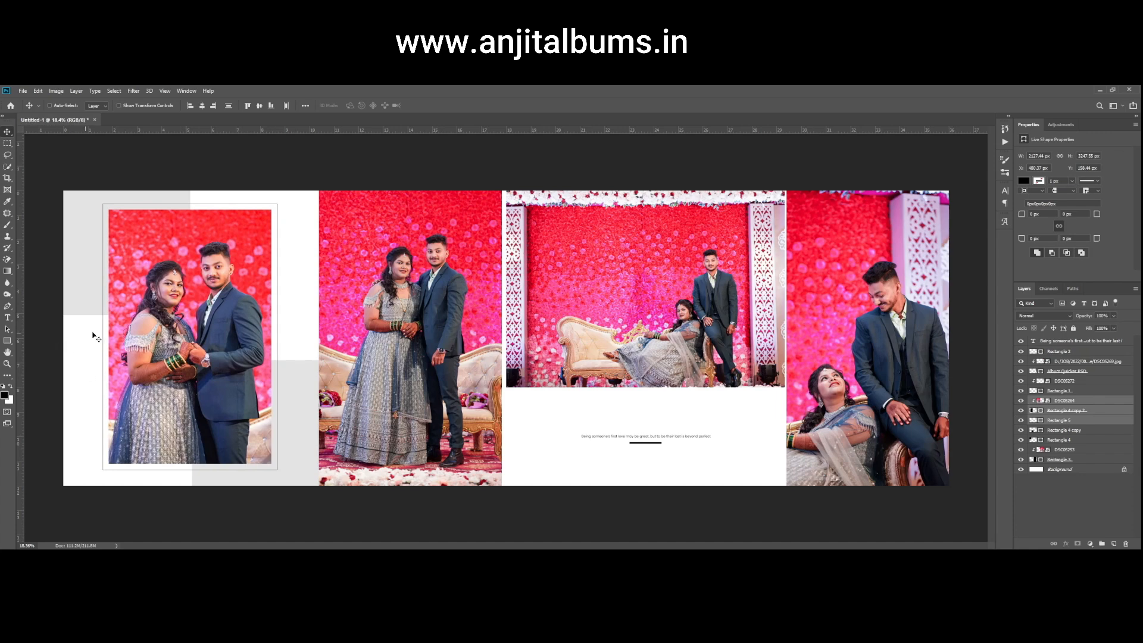
- Draw a narrow black rectangle about 148 by 1575 px just above the Background layer, straddling the spread's outer left edge
{"action": "right_click", "coordinate": [77, 434]}
{"action": "left_click", "coordinate": [86, 450]}
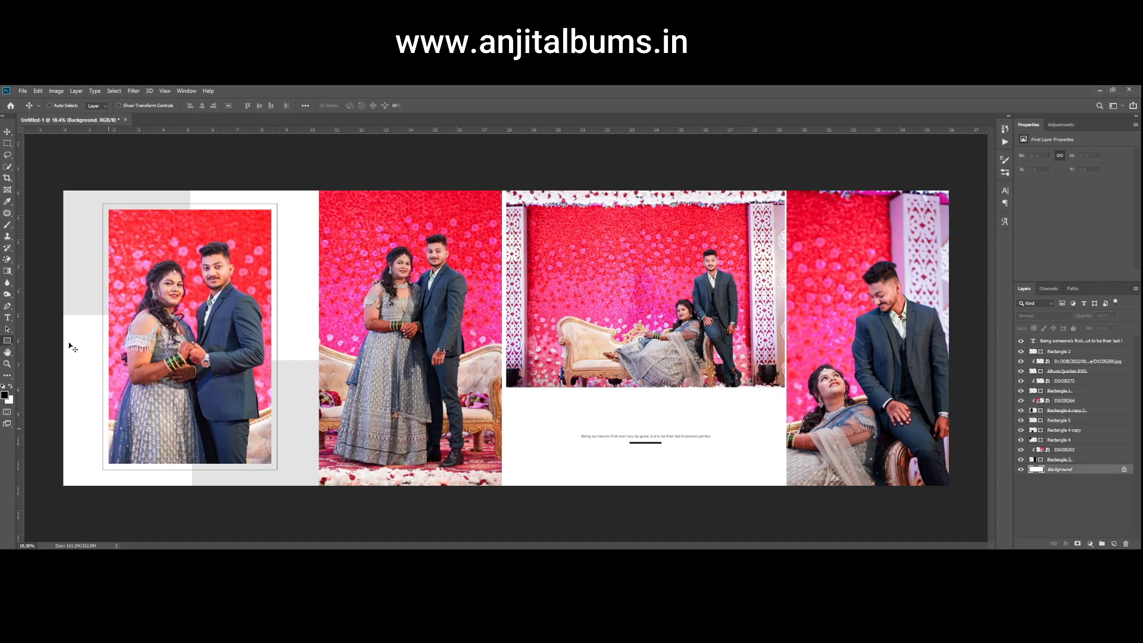
{"action": "key", "text": "u"}
{"action": "left_click_drag", "start_coordinate": [57, 325], "coordinate": [70, 453]}
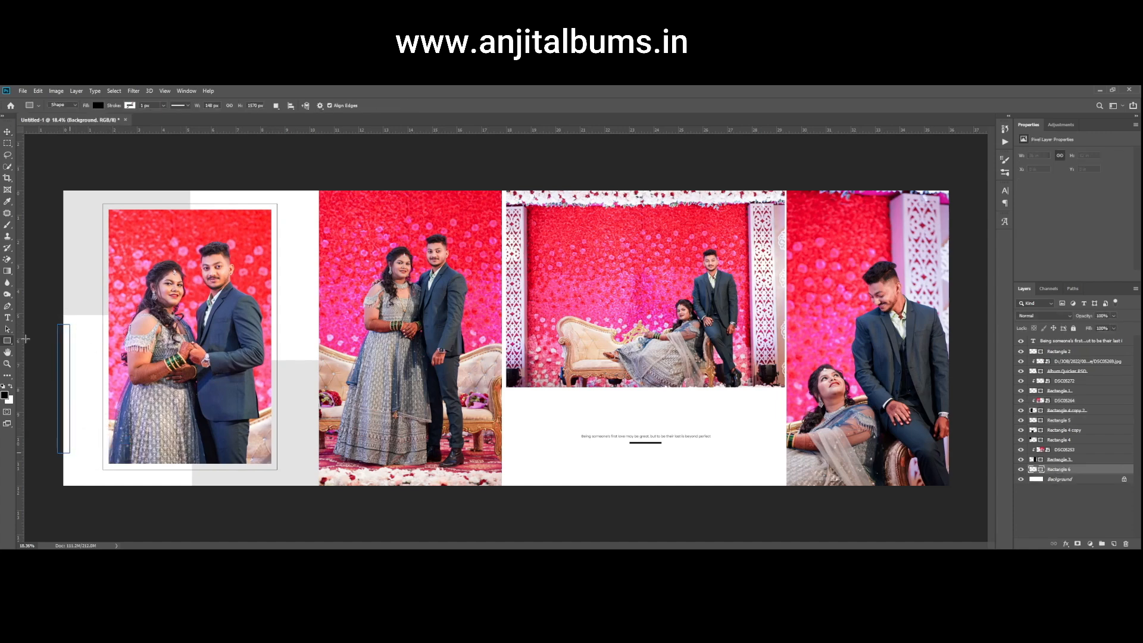
{"action": "key", "text": "v"}
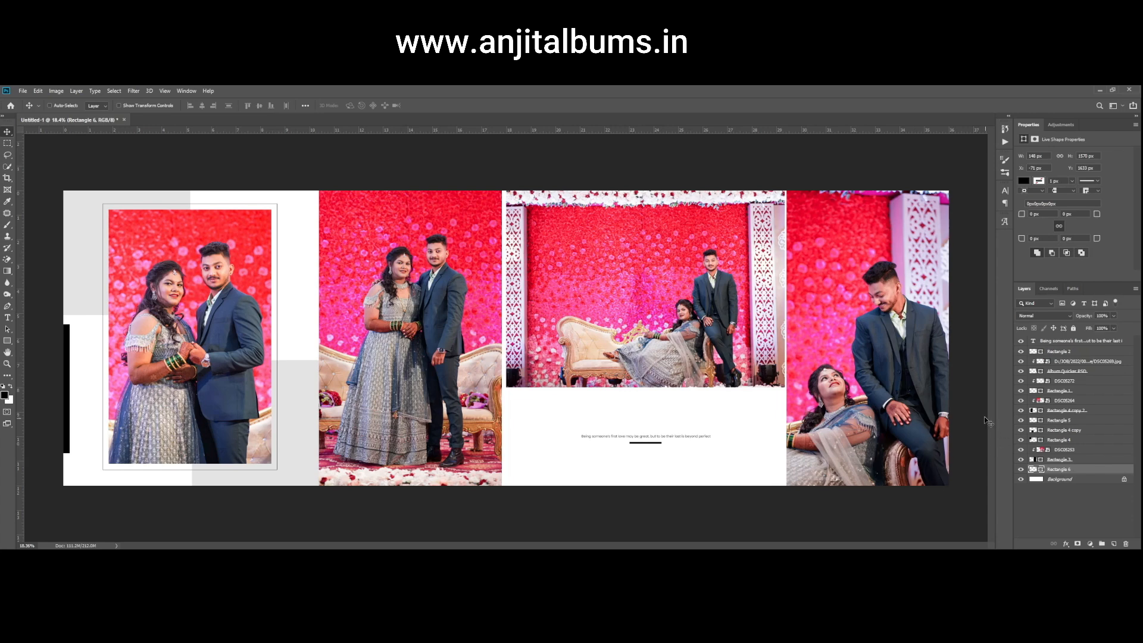
- Recolour the narrow edge rectangle light pink, starting from a tone sampled from the floral backdrop in the sofa photo
{"action": "double_click", "coordinate": [1033, 470]}
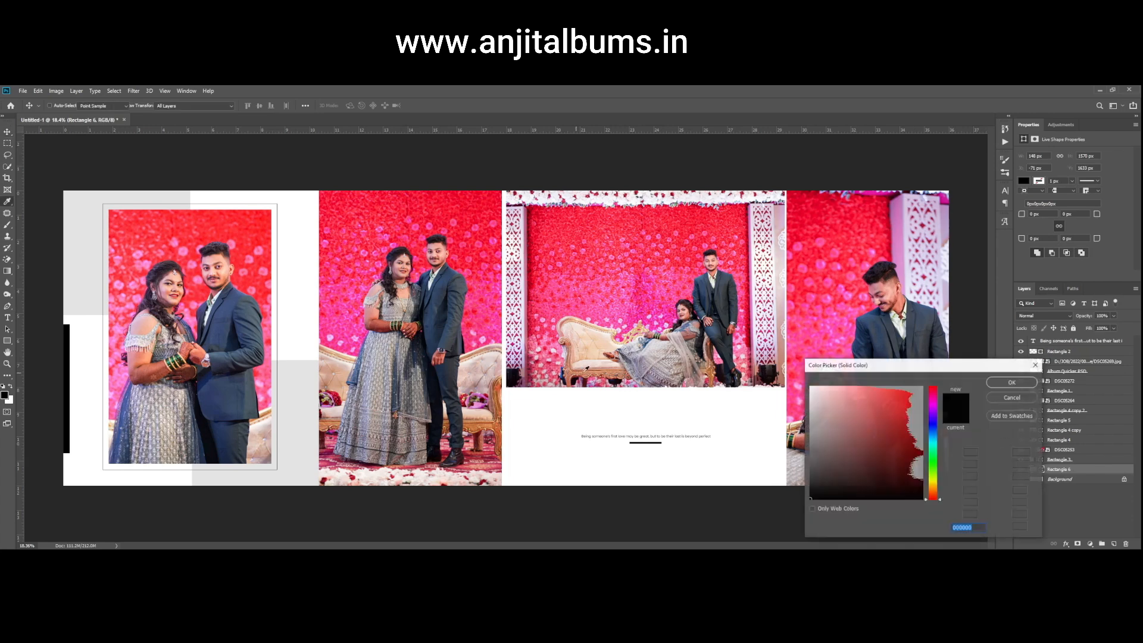
{"action": "left_click", "coordinate": [646, 322]}
{"action": "left_click", "coordinate": [608, 314]}
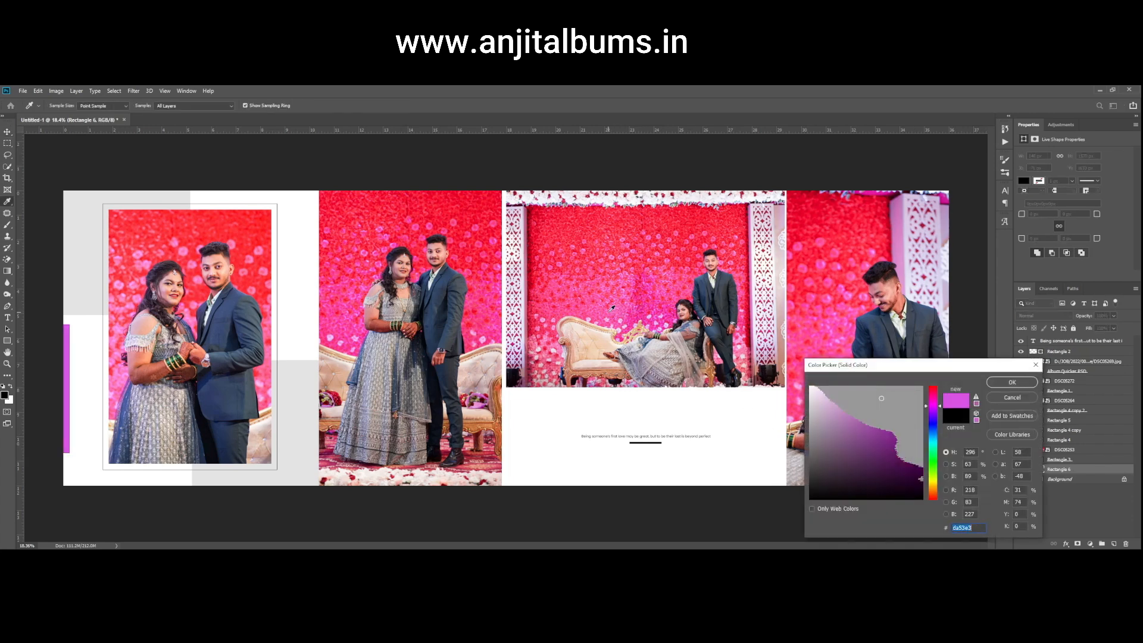
{"action": "left_click_drag", "start_coordinate": [842, 420], "coordinate": [841, 375]}
{"action": "key", "text": "Return"}
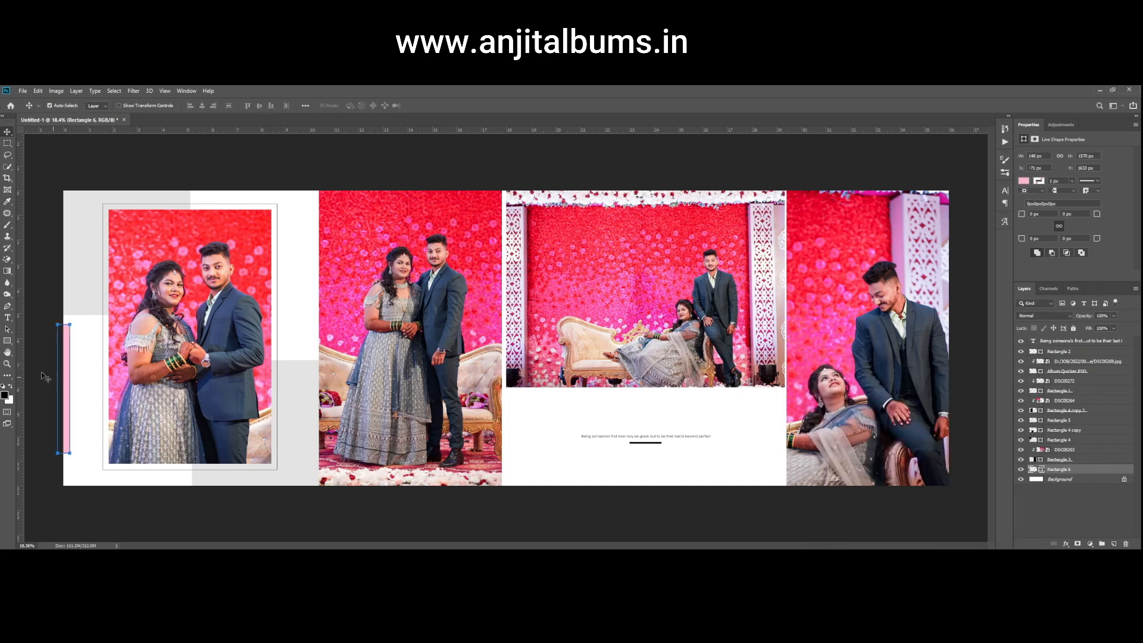
- Shorten the pink edge bar from its upper end to about 1292 px high
{"action": "key", "text": "ctrl+t"}
{"action": "left_click_drag", "start_coordinate": [63, 325], "coordinate": [63, 347]}
{"action": "key", "text": "Return"}
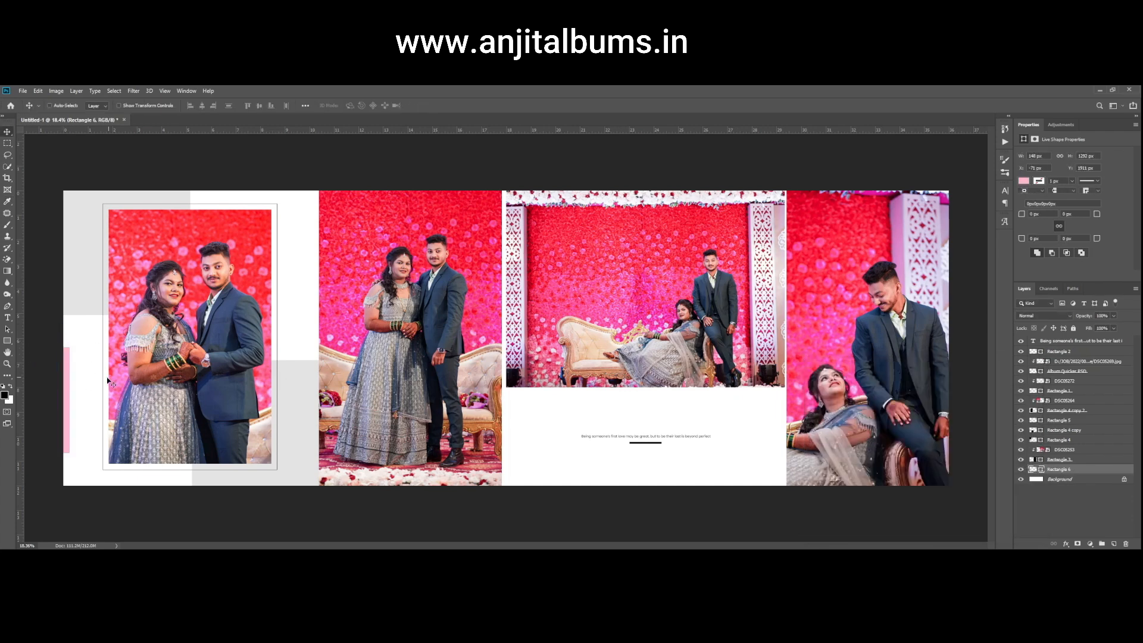
- Duplicate the pink bar, rotate the copy 90 degrees and place it across the page's bottom edge below the quote
{"action": "left_click_drag", "start_coordinate": [66, 405], "coordinate": [603, 477], "text": "alt"}
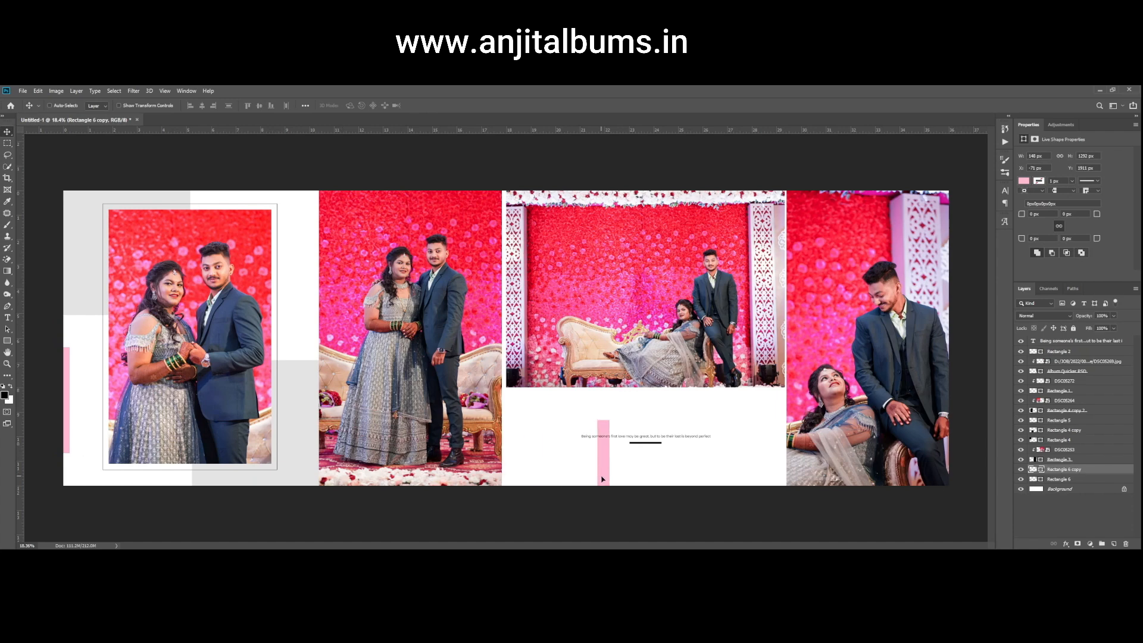
{"action": "key", "text": "ctrl+t"}
{"action": "left_click_drag", "start_coordinate": [659, 447], "coordinate": [563, 424], "text": "shift"}
{"action": "key", "text": "Return"}
{"action": "left_click_drag", "start_coordinate": [607, 489], "coordinate": [651, 499]}
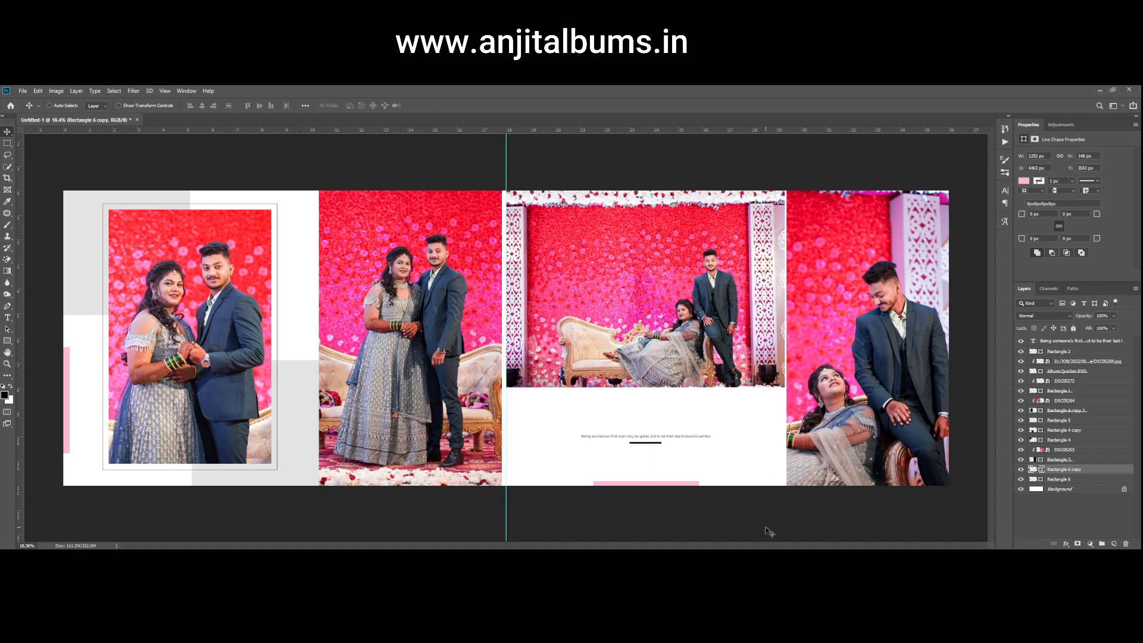
- Widen the horizontal pink bar evenly on both sides to about 1572 px, matching the quote's width
{"action": "key", "text": "ctrl+t"}
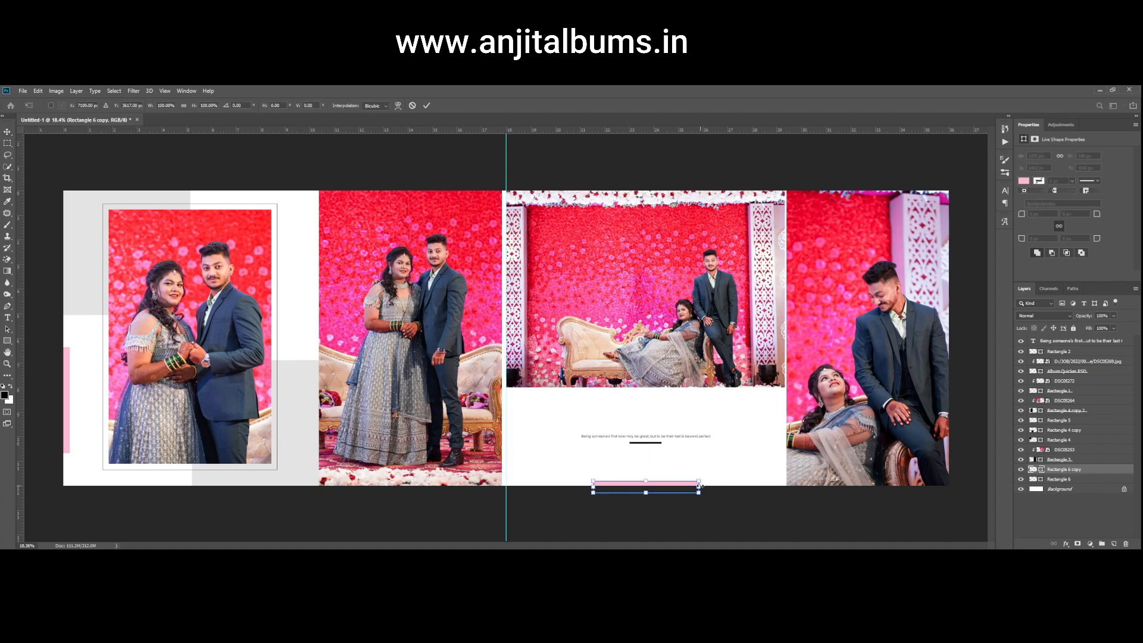
{"action": "left_click_drag", "start_coordinate": [699, 486], "coordinate": [711, 487]}
{"action": "key", "text": "Return"}
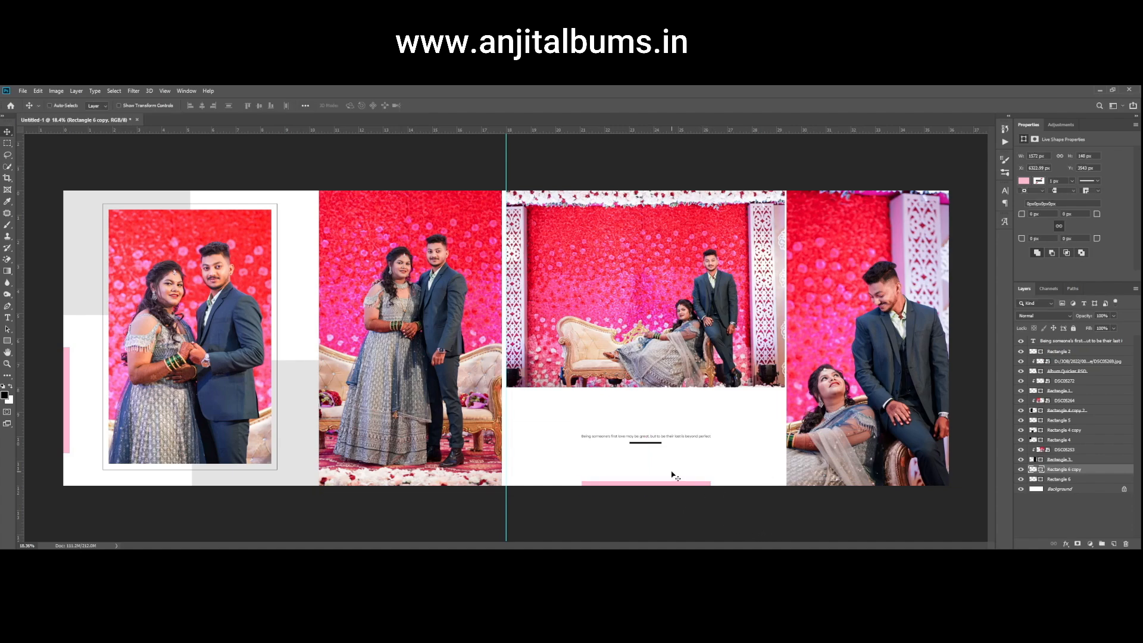
- Round all corners of the black bar under the love quote to a 10.5 px radius
{"action": "scroll", "coordinate": [672, 475], "scroll_direction": "up", "scroll_amount": 6}
{"action": "right_click", "coordinate": [639, 427]}
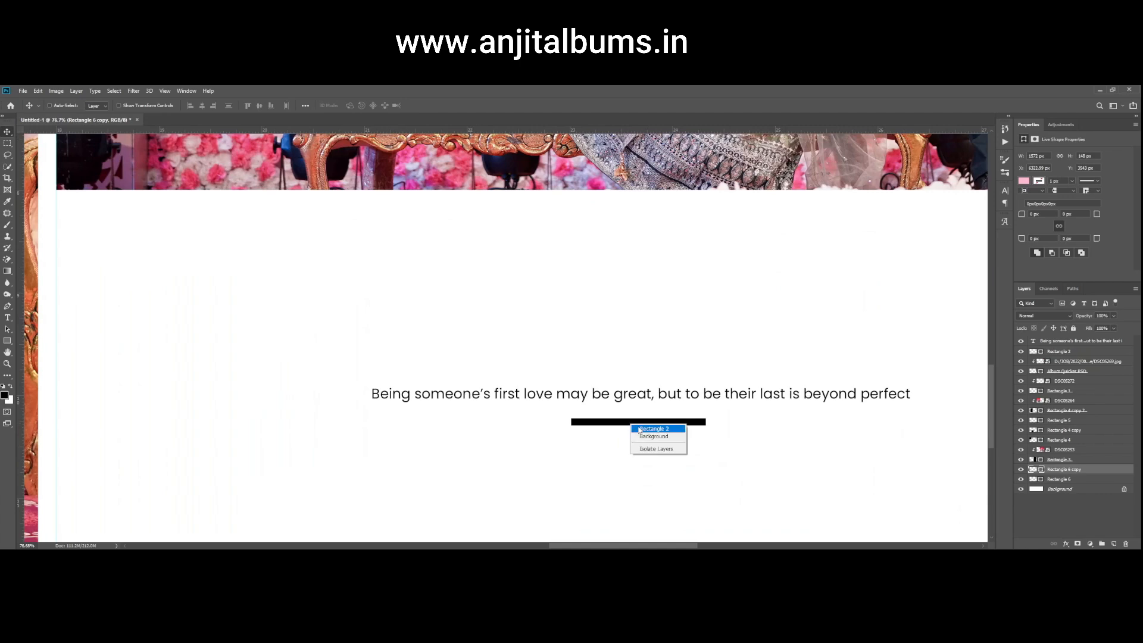
{"action": "left_click", "coordinate": [649, 429]}
{"action": "left_click_drag", "start_coordinate": [1021, 215], "coordinate": [1081, 220]}
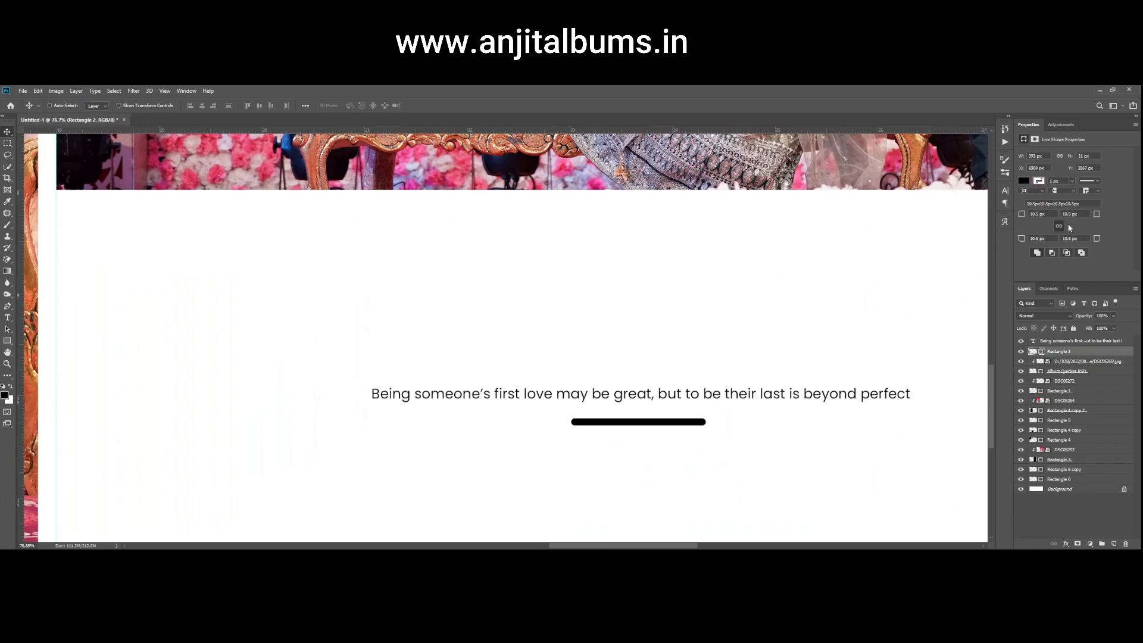
{"action": "scroll", "coordinate": [754, 450], "scroll_direction": "down", "scroll_amount": 5}
{"action": "scroll", "coordinate": [891, 502], "scroll_direction": "up", "scroll_amount": 1}
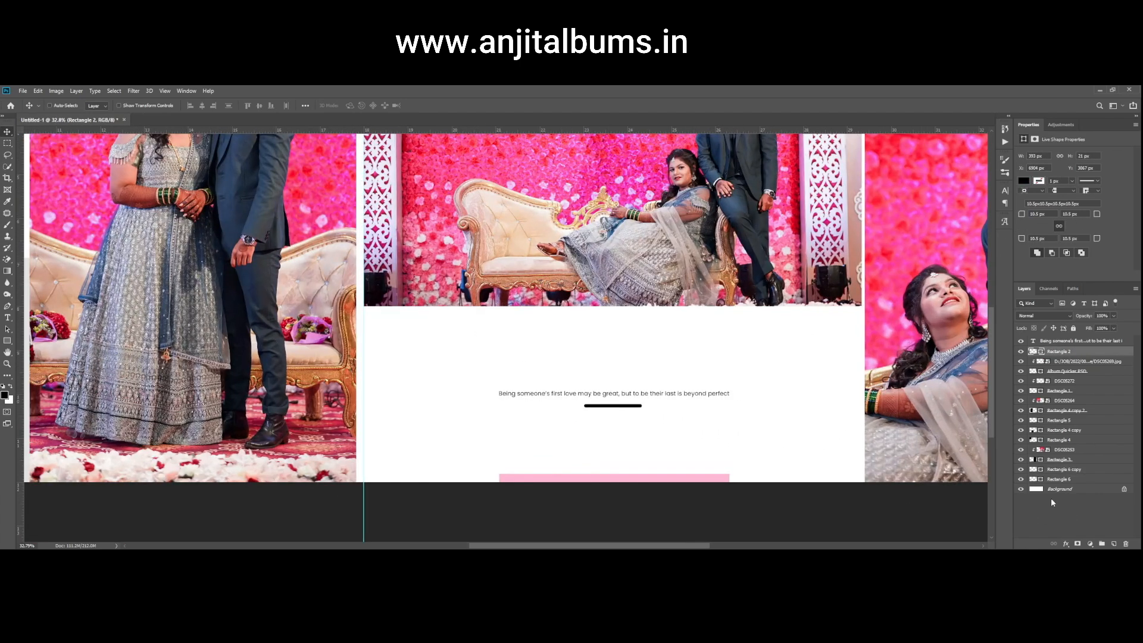
- Draw a black circle about 87 px in diameter on a new layer above the love quote and centre it over the text
{"action": "left_click", "coordinate": [1116, 543]}
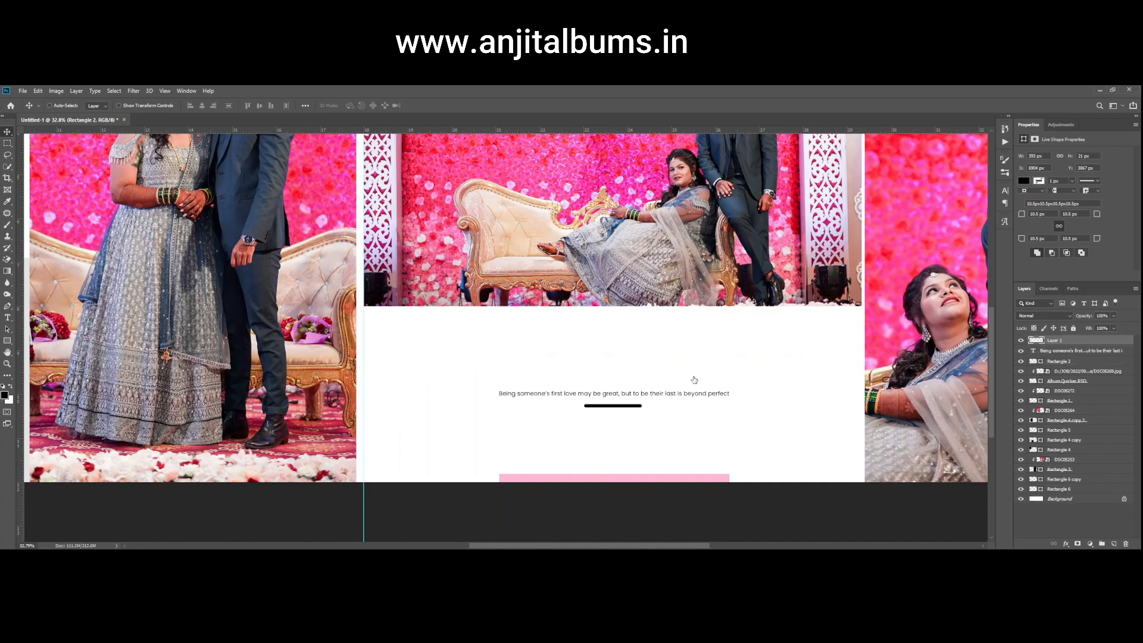
{"action": "scroll", "coordinate": [566, 362], "scroll_direction": "up", "scroll_amount": 2}
{"action": "key", "text": "u"}
{"action": "scroll", "coordinate": [527, 362], "scroll_direction": "up", "scroll_amount": 2}
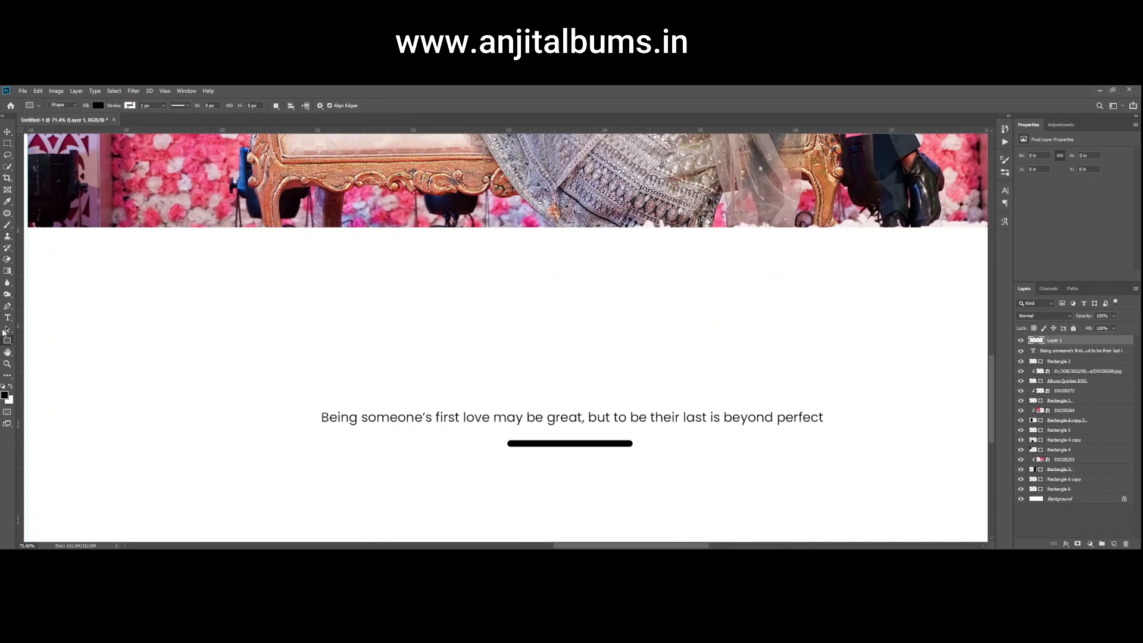
{"action": "right_click", "coordinate": [7, 340]}
{"action": "left_click", "coordinate": [36, 358]}
{"action": "left_click_drag", "start_coordinate": [546, 361], "coordinate": [575, 390]}
{"action": "left_click", "coordinate": [8, 132]}
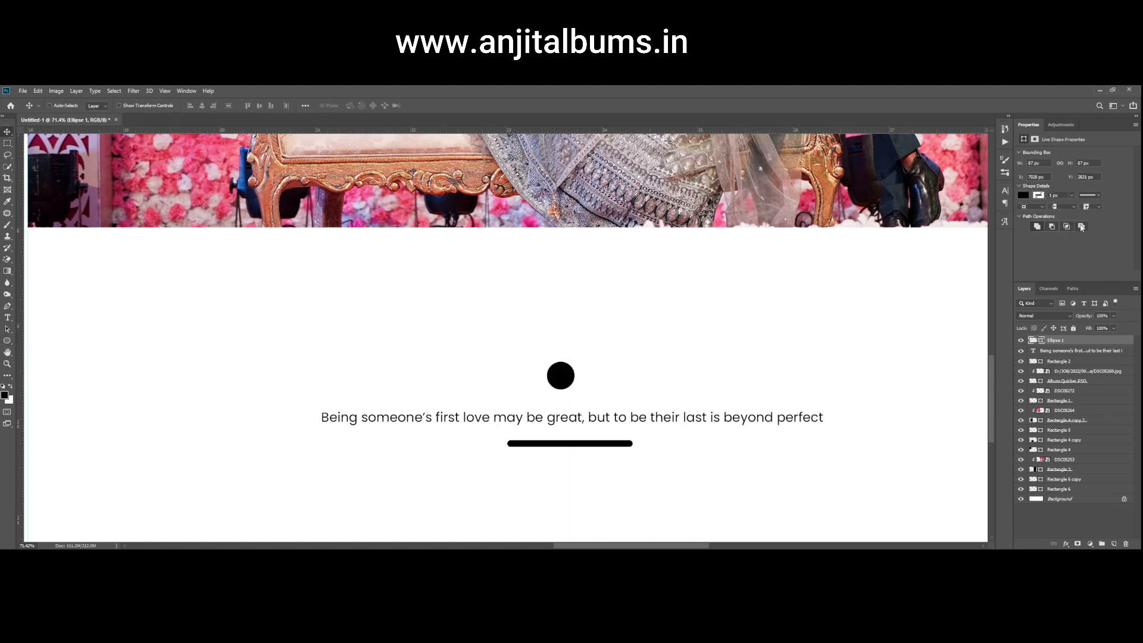
{"action": "left_click_drag", "start_coordinate": [584, 403], "coordinate": [593, 403]}
- Recolour the circle above the quote to mid grey (#ababab)
{"action": "double_click", "coordinate": [1033, 341]}
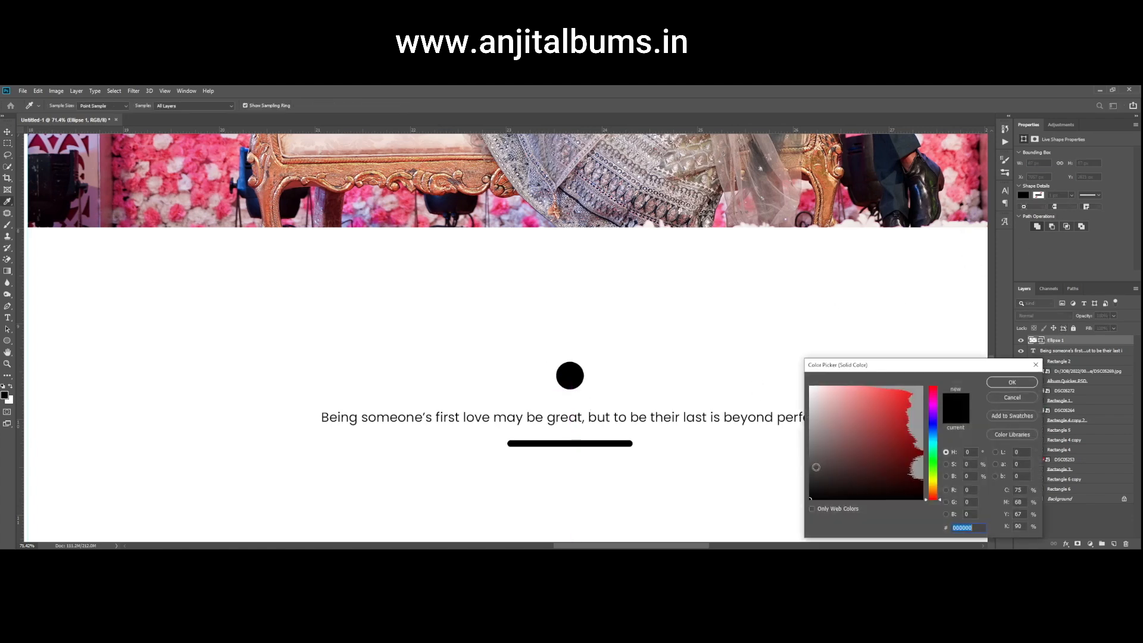
{"action": "left_click_drag", "start_coordinate": [816, 463], "coordinate": [774, 423]}
{"action": "key", "text": "Return"}
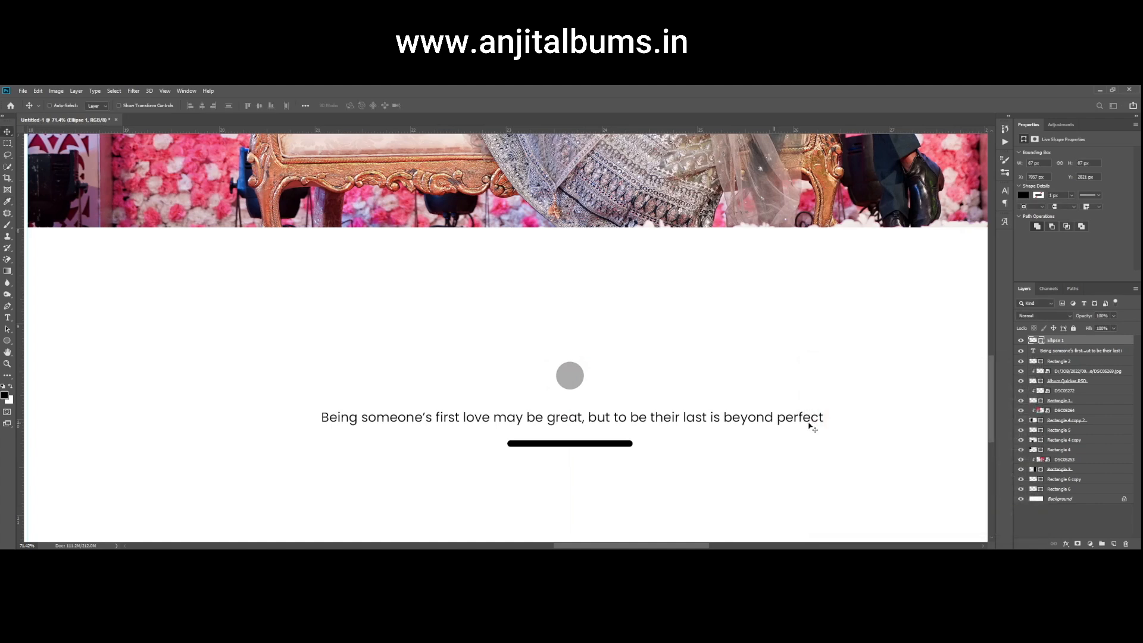
- Draw a small heart custom shape on a new layer inside the grey circle
{"action": "left_click", "coordinate": [1114, 544]}
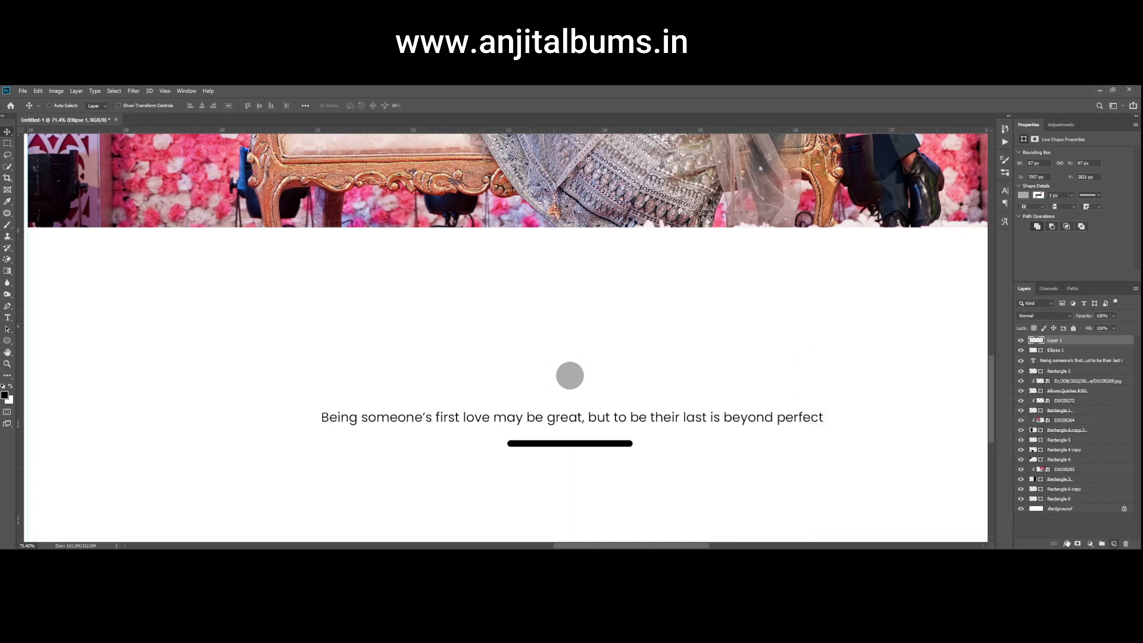
{"action": "left_click", "coordinate": [7, 340]}
{"action": "left_click", "coordinate": [46, 376]}
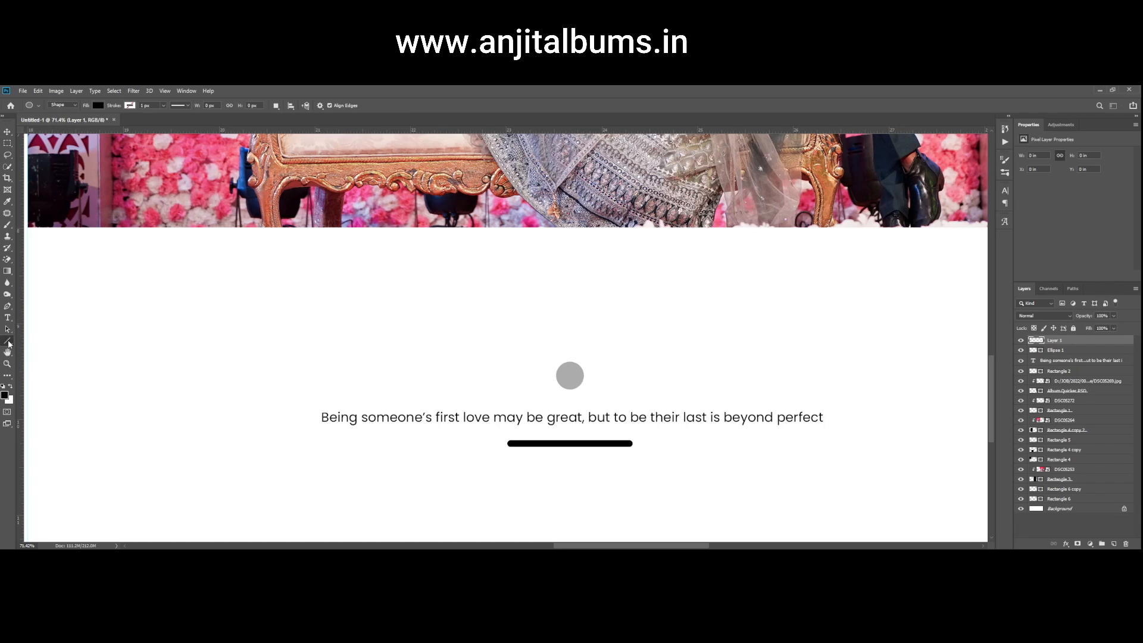
{"action": "right_click", "coordinate": [8, 344]}
{"action": "left_click", "coordinate": [16, 349]}
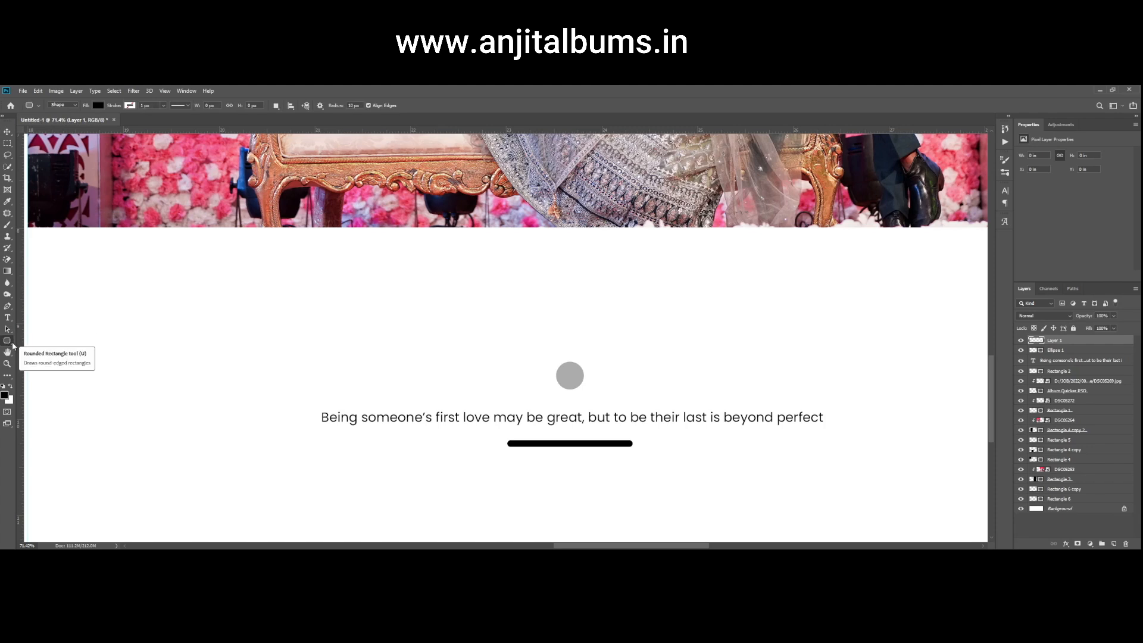
{"action": "right_click", "coordinate": [12, 345]}
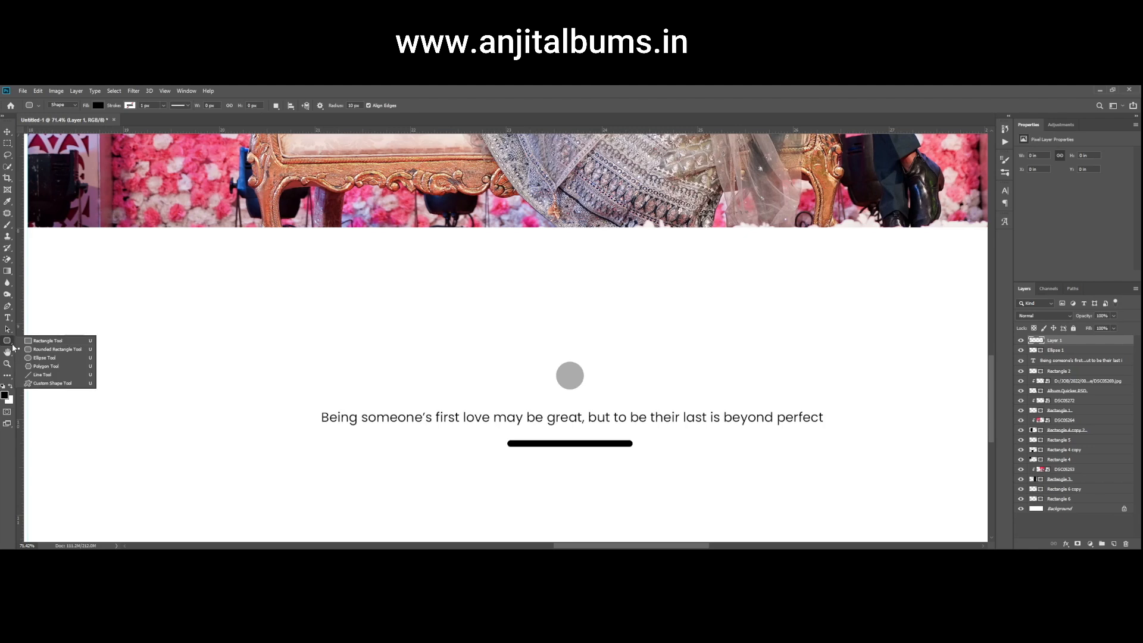
{"action": "left_click", "coordinate": [46, 385]}
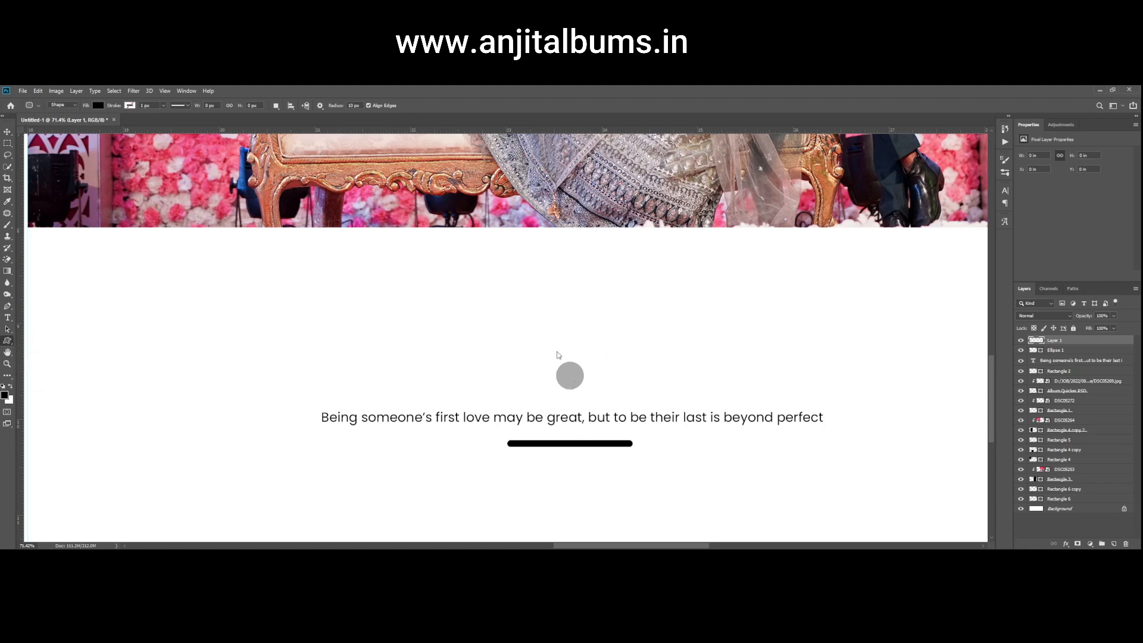
{"action": "left_click_drag", "start_coordinate": [602, 357], "coordinate": [574, 377]}
- Recolour the heart white and align it horizontally to the centre of the grey circle
{"action": "left_click", "coordinate": [8, 131]}
{"action": "double_click", "coordinate": [1044, 342]}
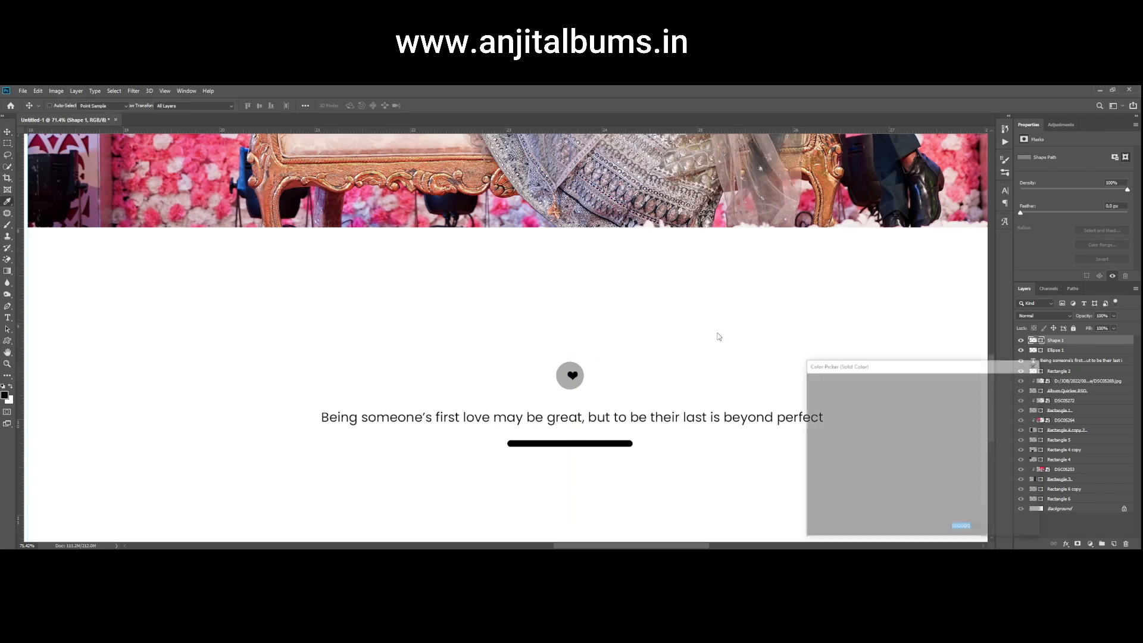
{"action": "left_click", "coordinate": [720, 327]}
{"action": "key", "text": "Return"}
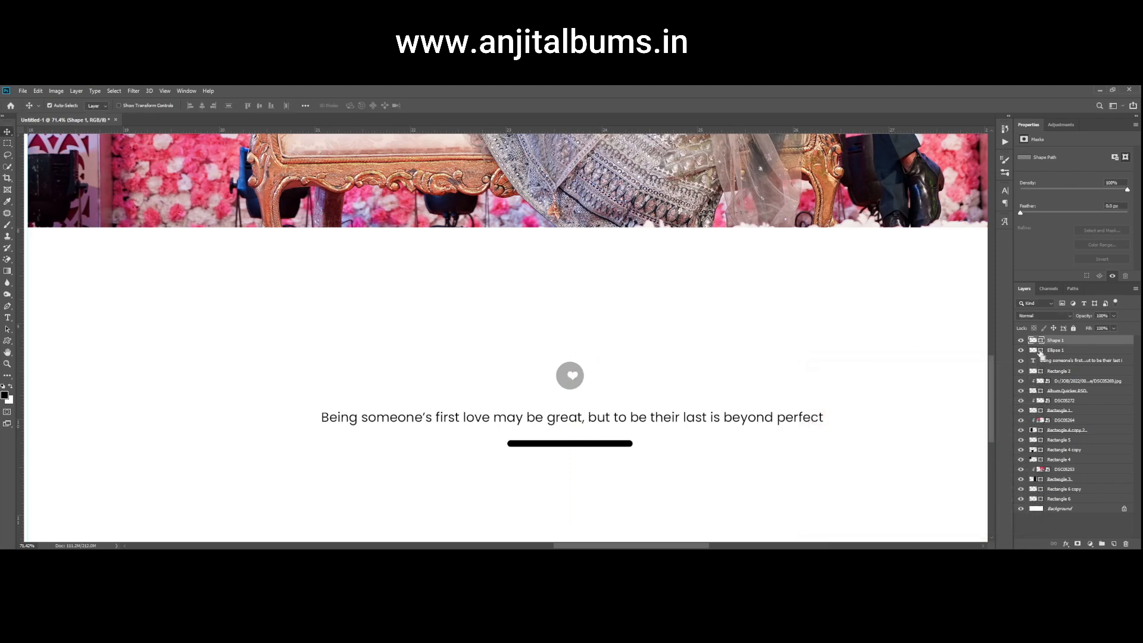
{"action": "left_click", "coordinate": [1034, 351], "text": "ctrl"}
{"action": "left_click", "coordinate": [202, 107]}
{"action": "scroll", "coordinate": [538, 416], "scroll_direction": "down", "scroll_amount": 4}
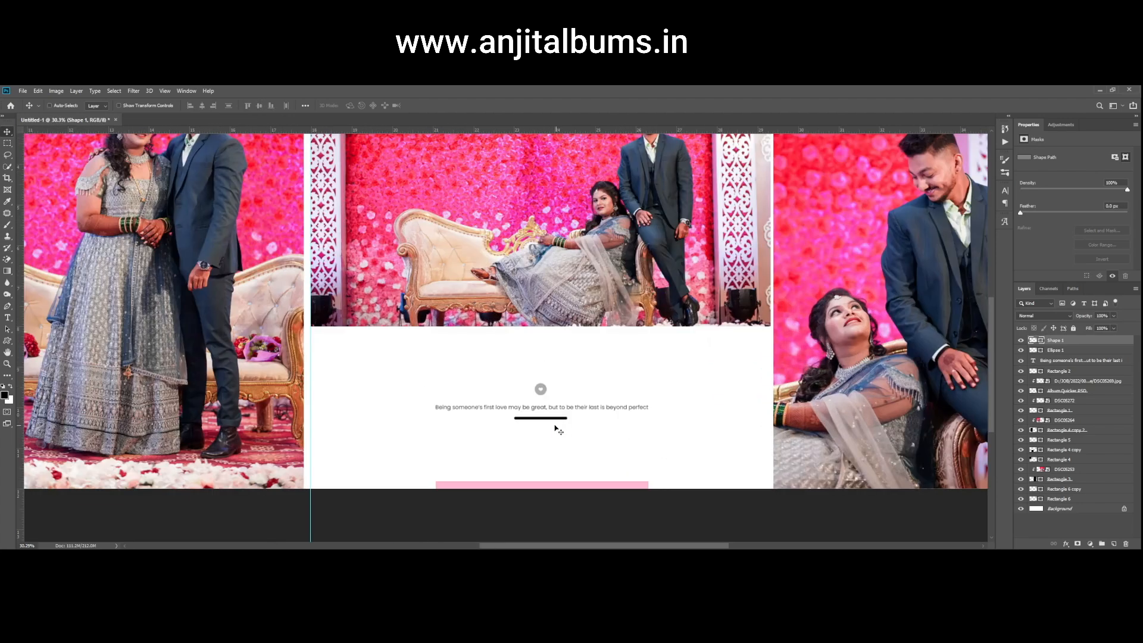
- Recolour the black rounded bar under the love quote to light grey (#e1e1e1)
{"action": "scroll", "coordinate": [538, 417], "scroll_direction": "up", "scroll_amount": 4}
{"action": "right_click", "coordinate": [539, 418]}
{"action": "left_click", "coordinate": [569, 425]}
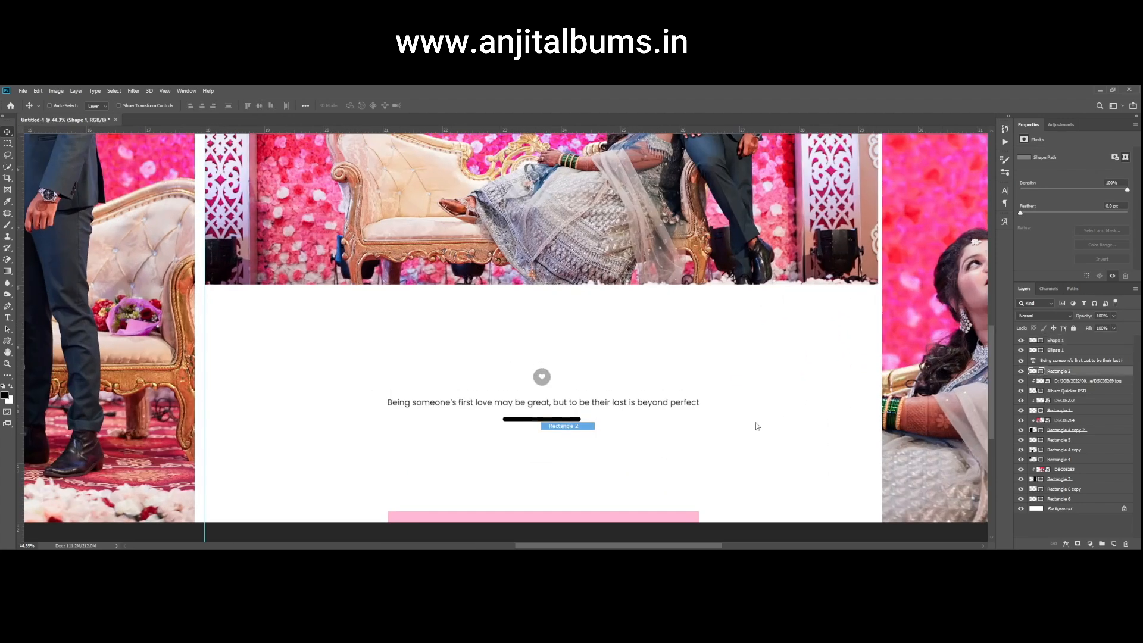
{"action": "double_click", "coordinate": [1041, 372]}
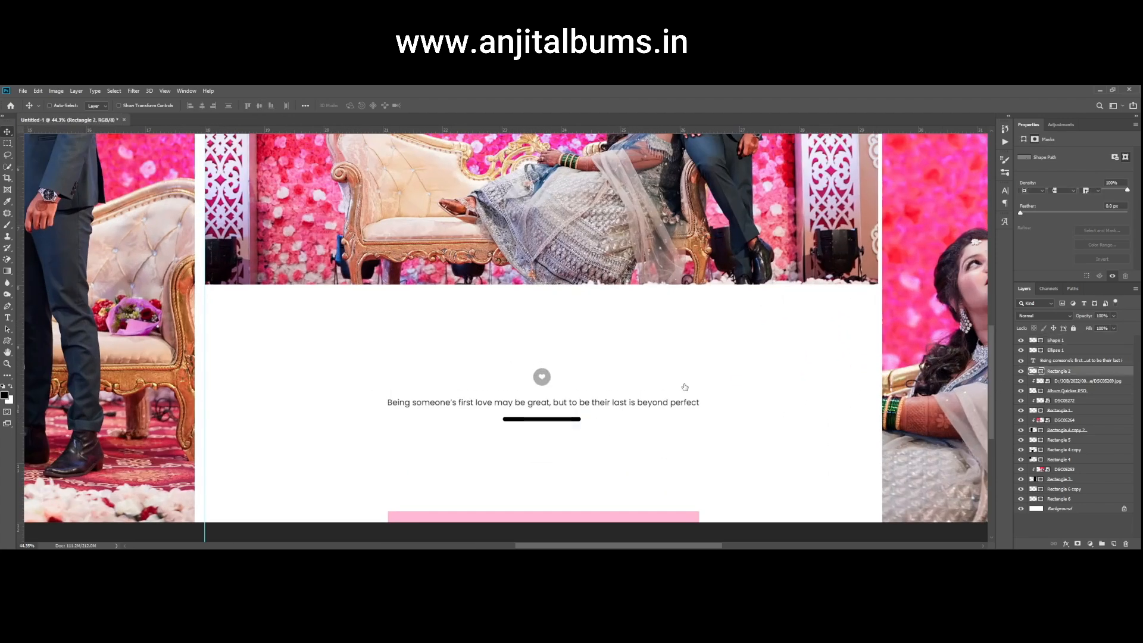
{"action": "left_click", "coordinate": [543, 379]}
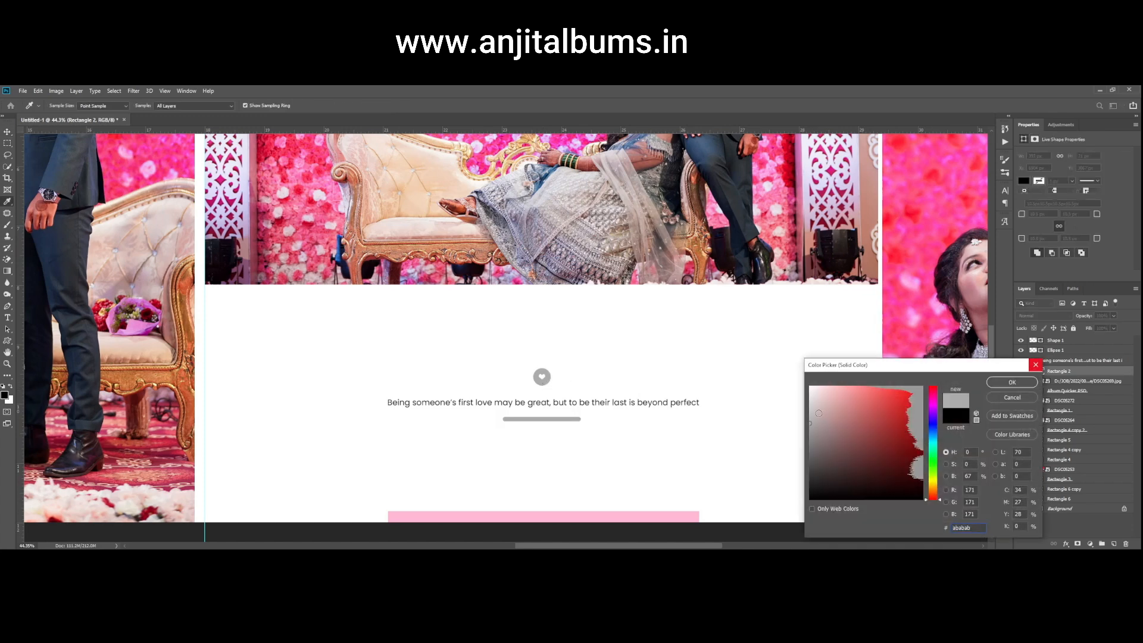
{"action": "left_click", "coordinate": [808, 398]}
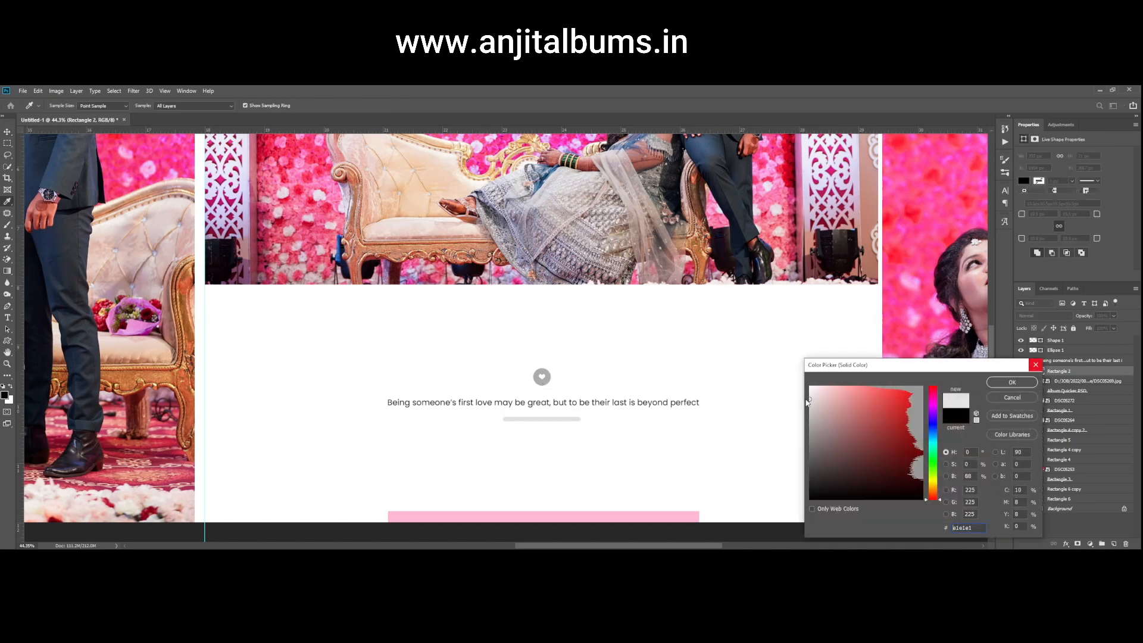
{"action": "key", "text": "Return"}
- Thin the light grey bar under the quote to about 12 px high
{"action": "scroll", "coordinate": [543, 422], "scroll_direction": "up", "scroll_amount": 10}
{"action": "right_click", "coordinate": [536, 415]}
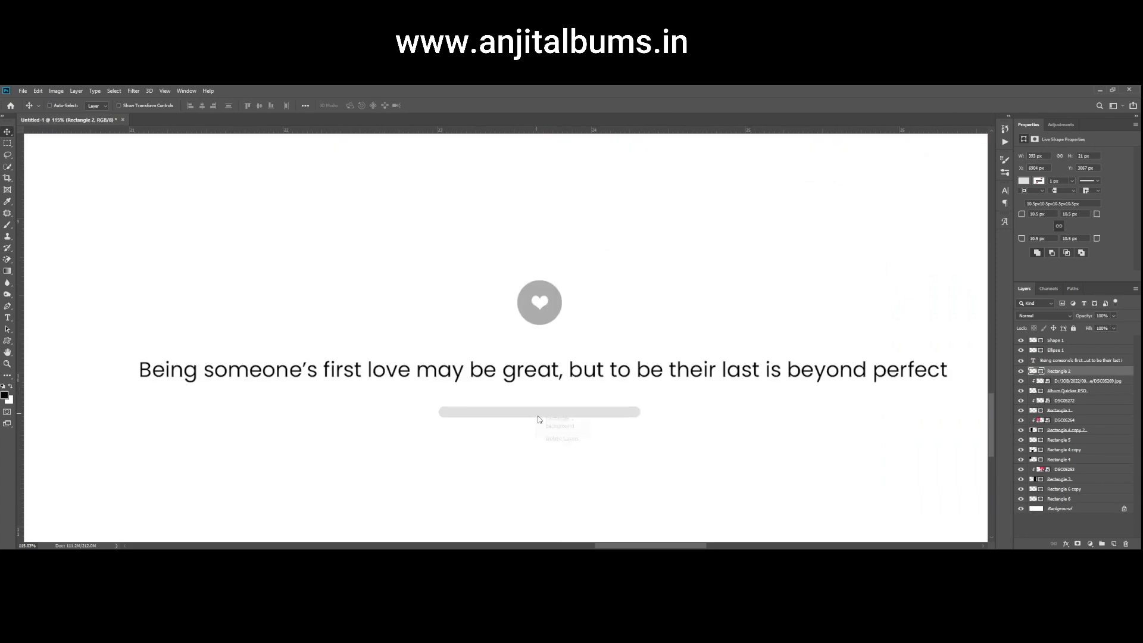
{"action": "left_click", "coordinate": [547, 419]}
{"action": "key", "text": "ctrl+t"}
{"action": "left_click_drag", "start_coordinate": [542, 417], "coordinate": [577, 430]}
{"action": "key", "text": "Return"}
- Lower the upper edge of the sofa photo's frame to about 7.04 in high, leaving a white margin above it
{"action": "scroll", "coordinate": [549, 416], "scroll_direction": "down", "scroll_amount": 3}
{"action": "scroll", "coordinate": [596, 425], "scroll_direction": "down", "scroll_amount": 5}
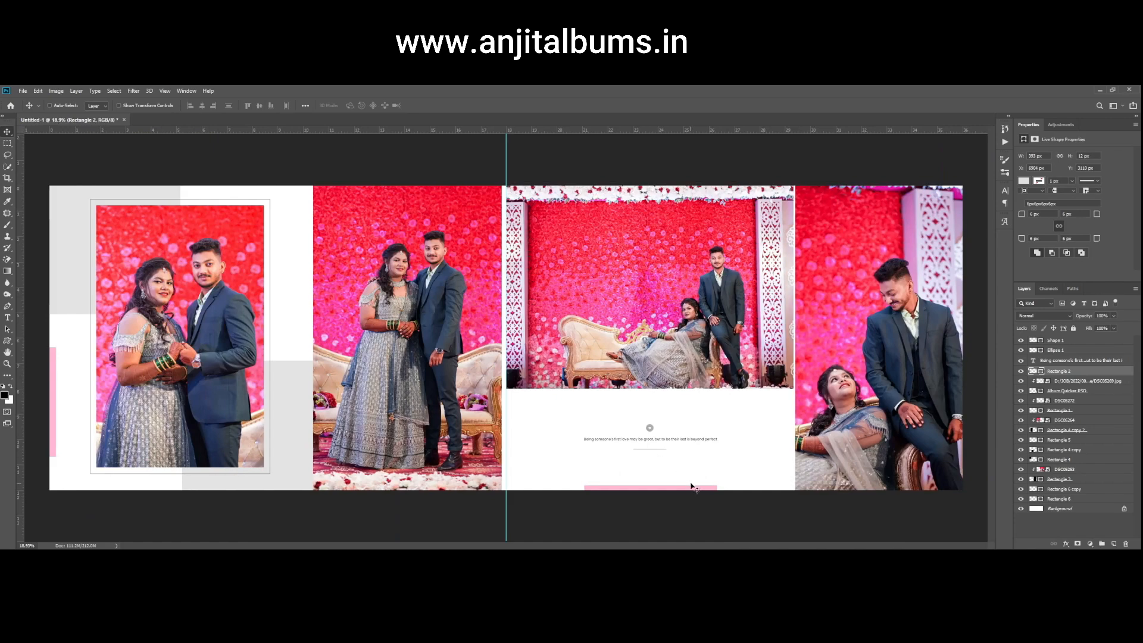
{"action": "scroll", "coordinate": [705, 458], "scroll_direction": "up", "scroll_amount": 2}
{"action": "scroll", "coordinate": [656, 462], "scroll_direction": "up", "scroll_amount": 1}
{"action": "key", "text": "ctrl+0"}
{"action": "scroll", "coordinate": [583, 440], "scroll_direction": "down", "scroll_amount": 1}
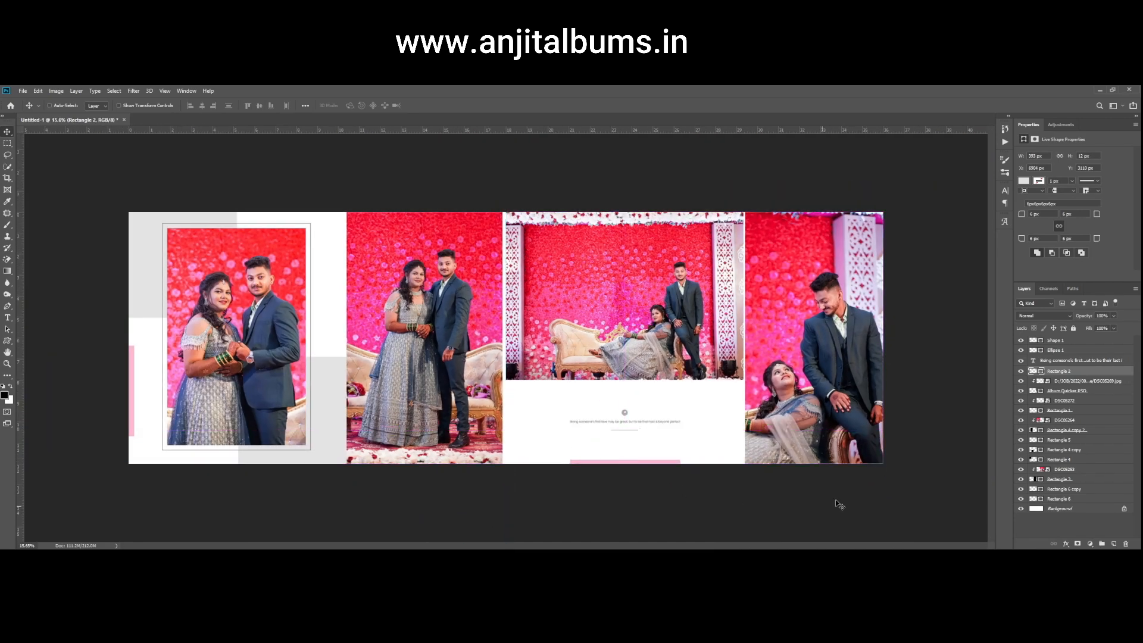
{"action": "right_click", "coordinate": [606, 335]}
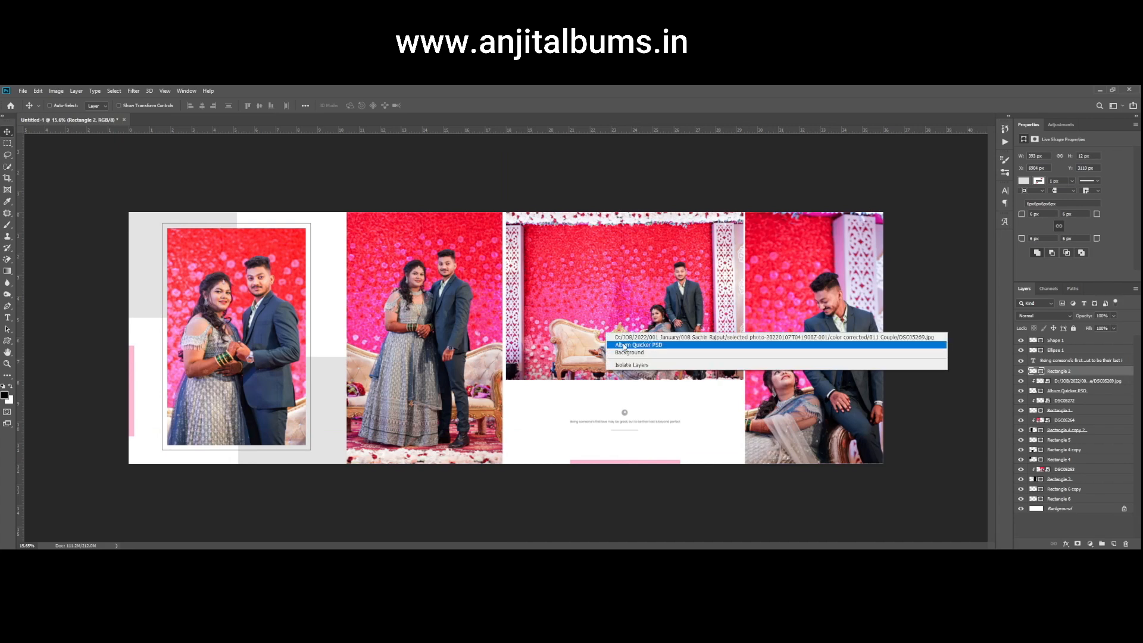
{"action": "left_click", "coordinate": [631, 346]}
{"action": "key", "text": "ctrl+t"}
{"action": "left_click_drag", "start_coordinate": [625, 216], "coordinate": [626, 233]}
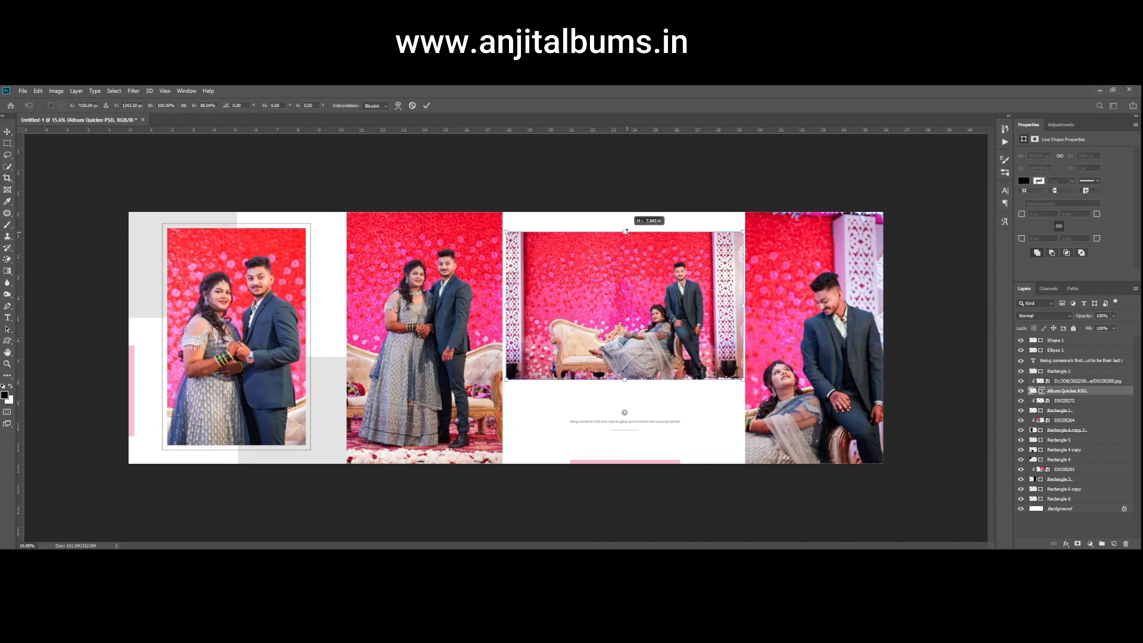
{"action": "key", "text": "Return"}
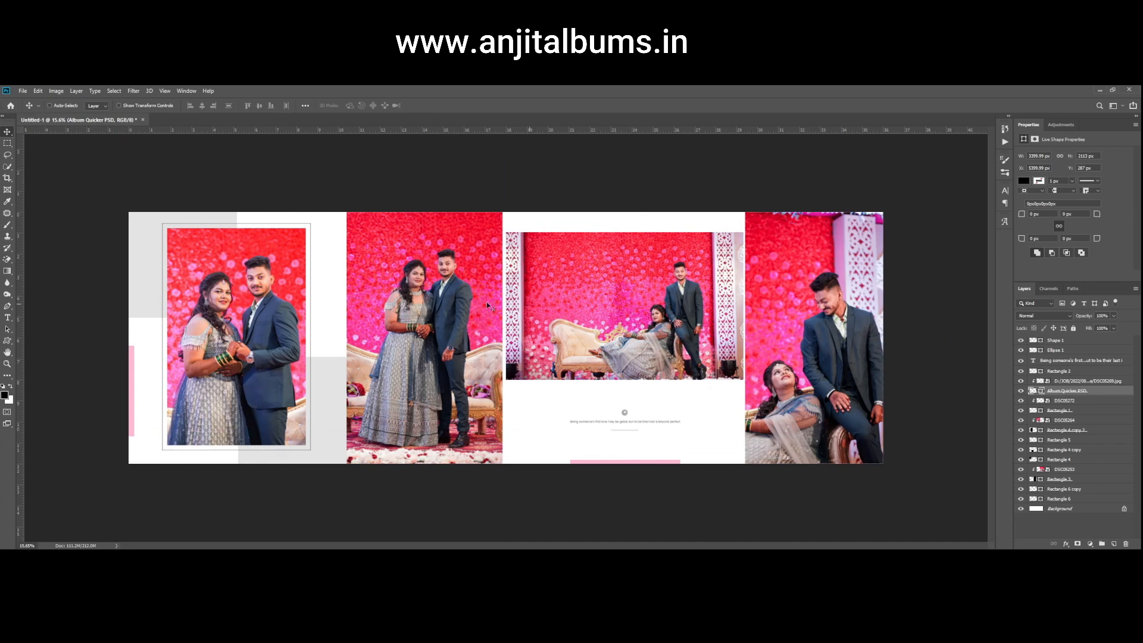